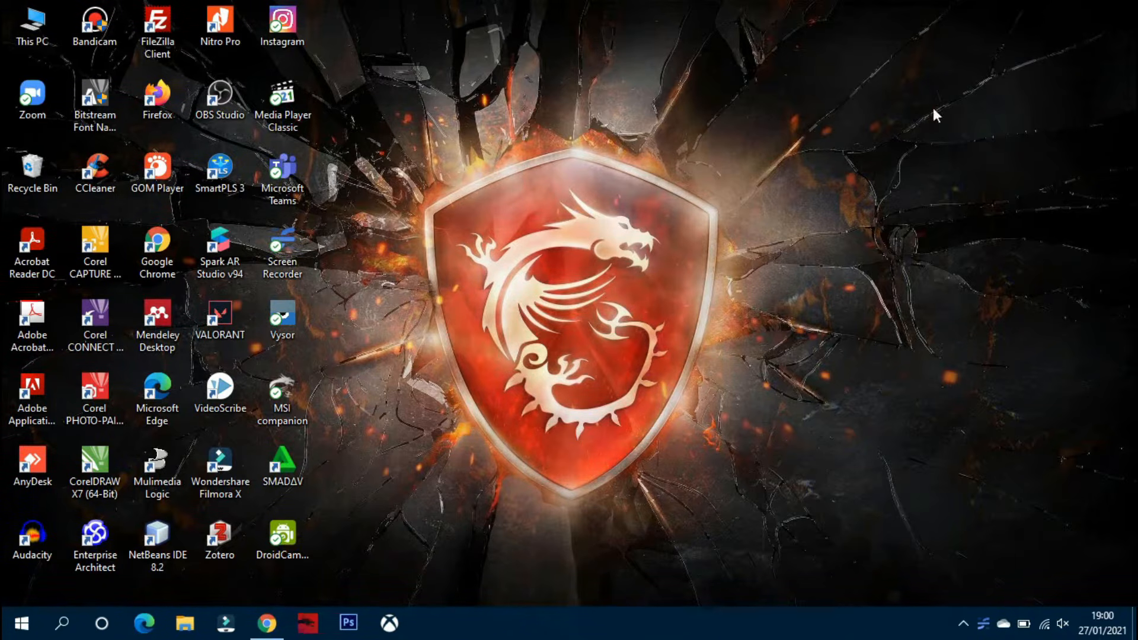
# Open Google Sites from the Gmail inbox in Chrome and create a new blank site
pyautogui.click(267, 624)
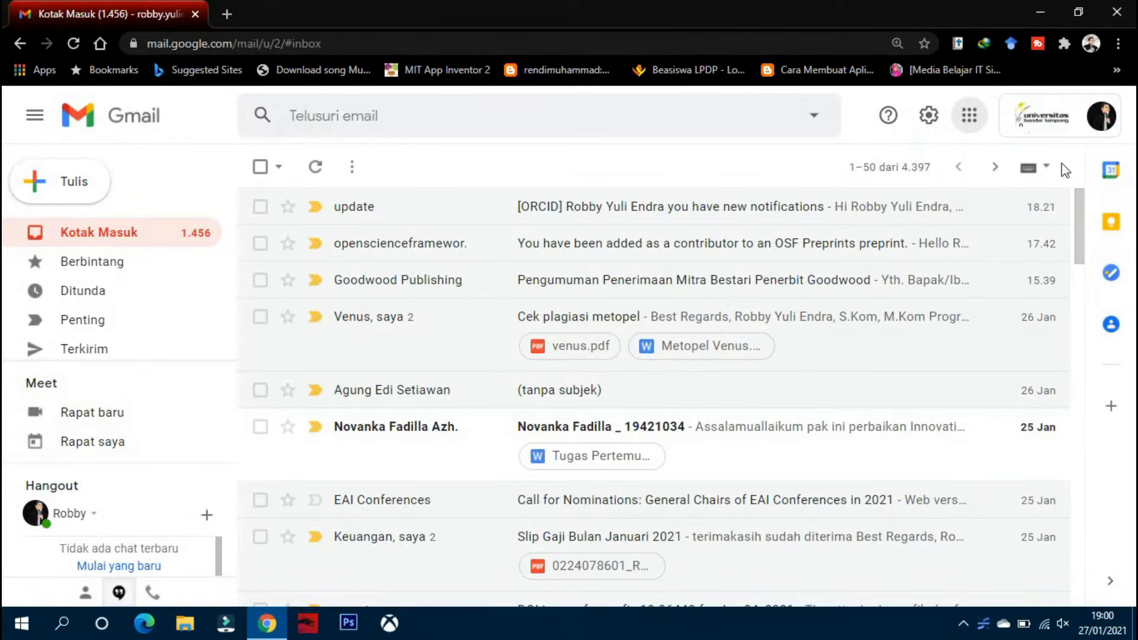
pyautogui.click(973, 124)
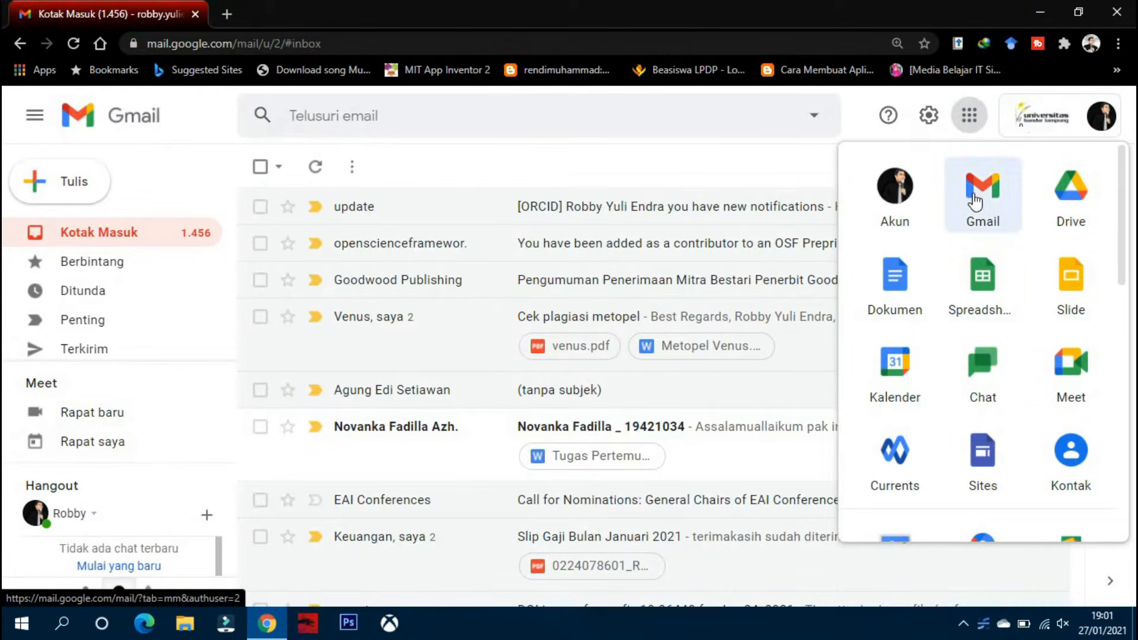
pyautogui.scroll(-1, 981, 286)
pyautogui.scroll(-1, 981, 286)
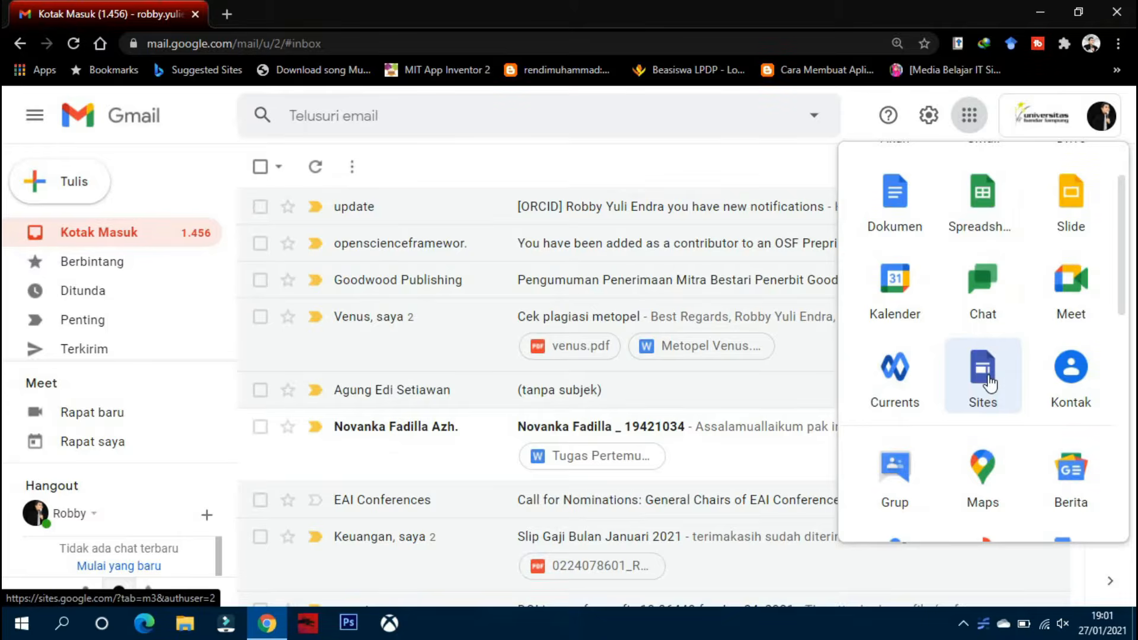
pyautogui.click(991, 383)
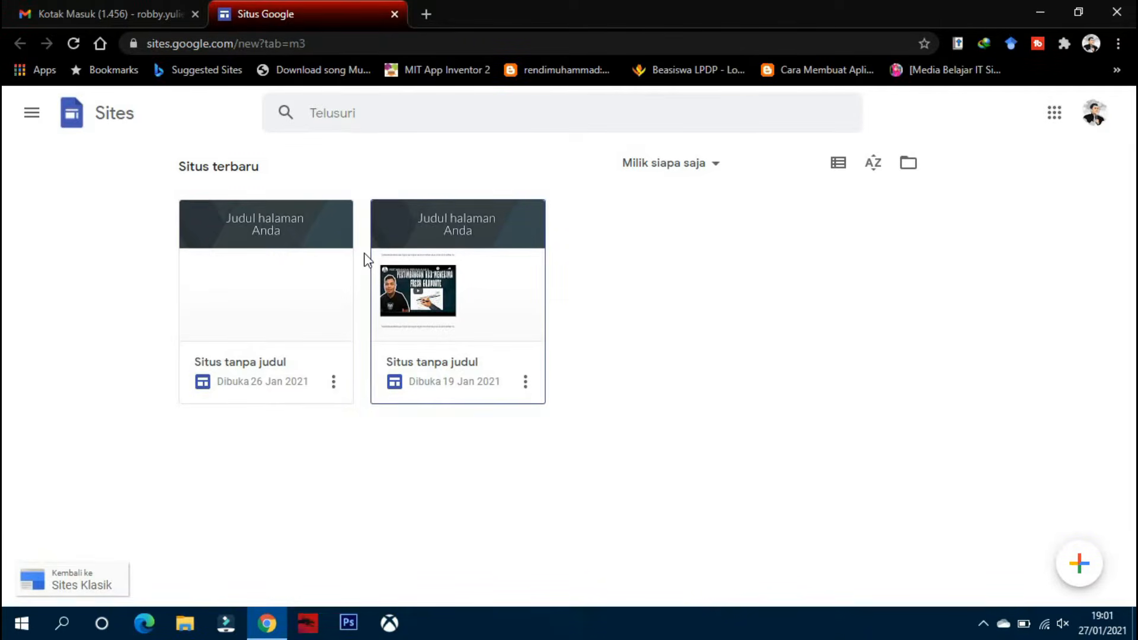
pyautogui.click(1079, 564)
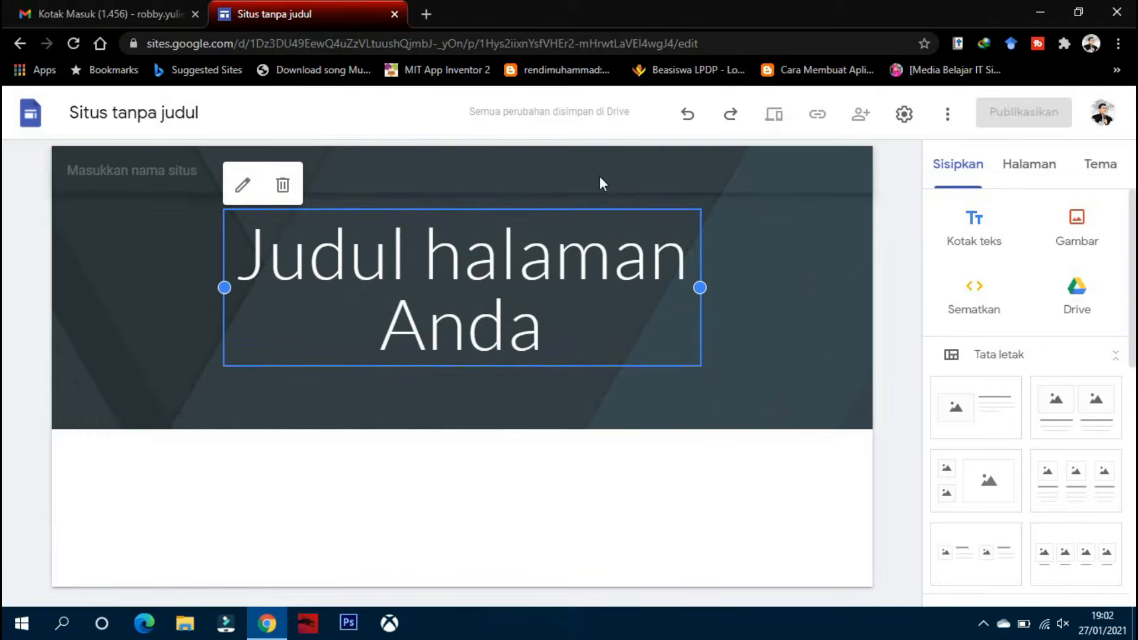
# Name the site "Laptop Online IT" in the page header
pyautogui.click(144, 172)
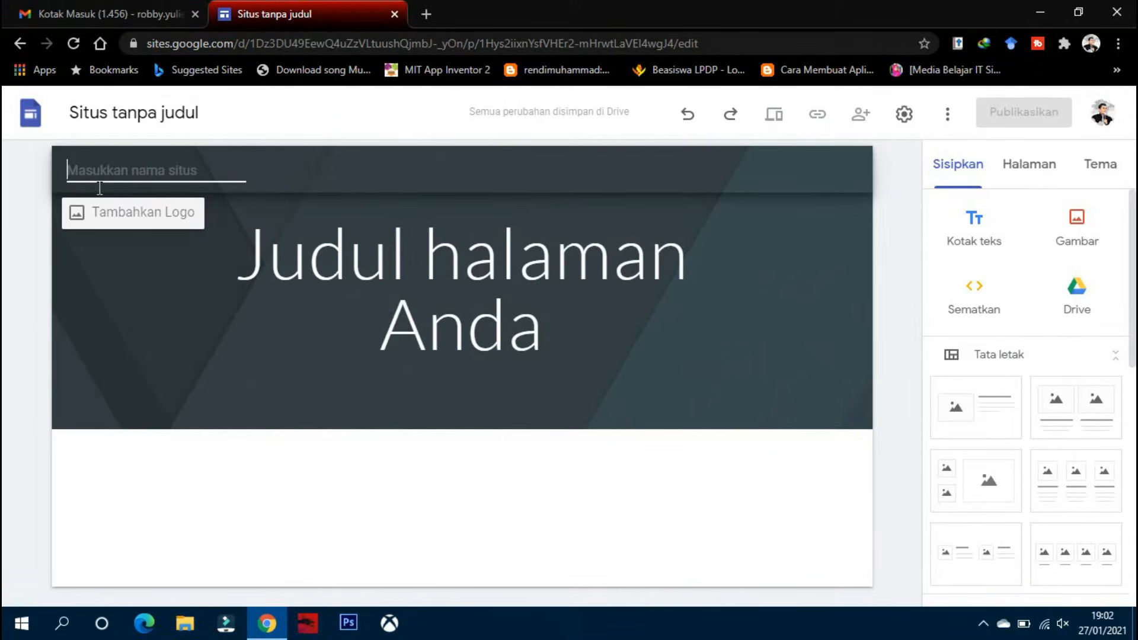
pyautogui.write('LAp')
pyautogui.press('BackSpace')
pyautogui.press('BackSpace')
pyautogui.write('pa')
pyautogui.press('BackSpace')
pyautogui.press('BackSpace')
pyautogui.press('BackSpace')
pyautogui.write('Aptop')
pyautogui.press('BackSpace')
pyautogui.press('BackSpace')
pyautogui.press('BackSpace')
pyautogui.press('BackSpace')
pyautogui.press('BackSpace')
pyautogui.write('ap')
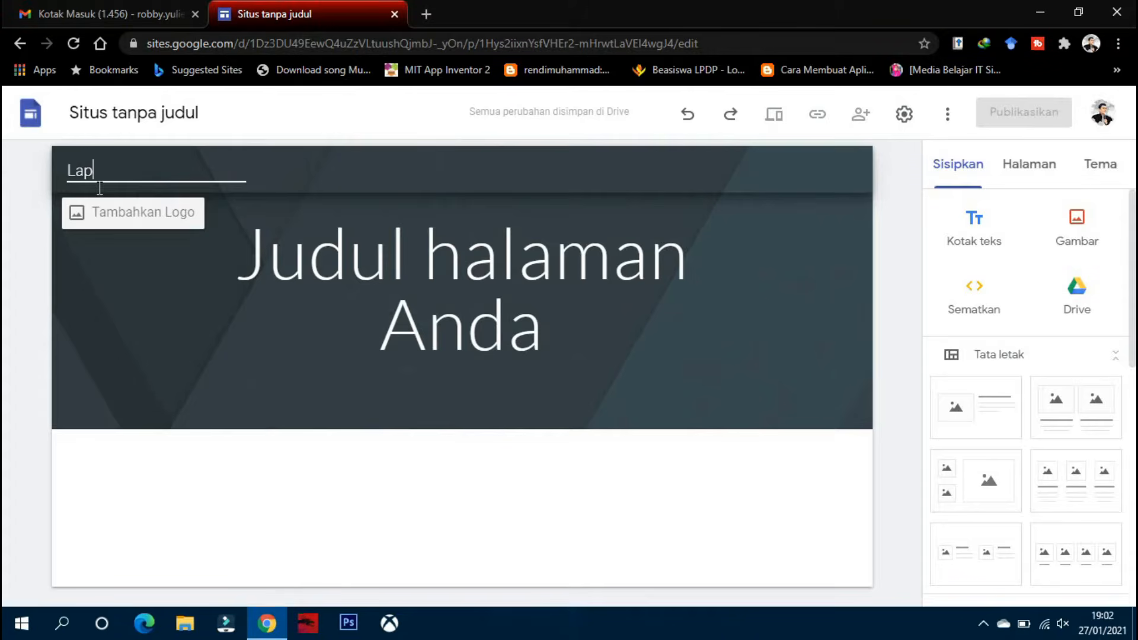
pyautogui.write('top Online IT')
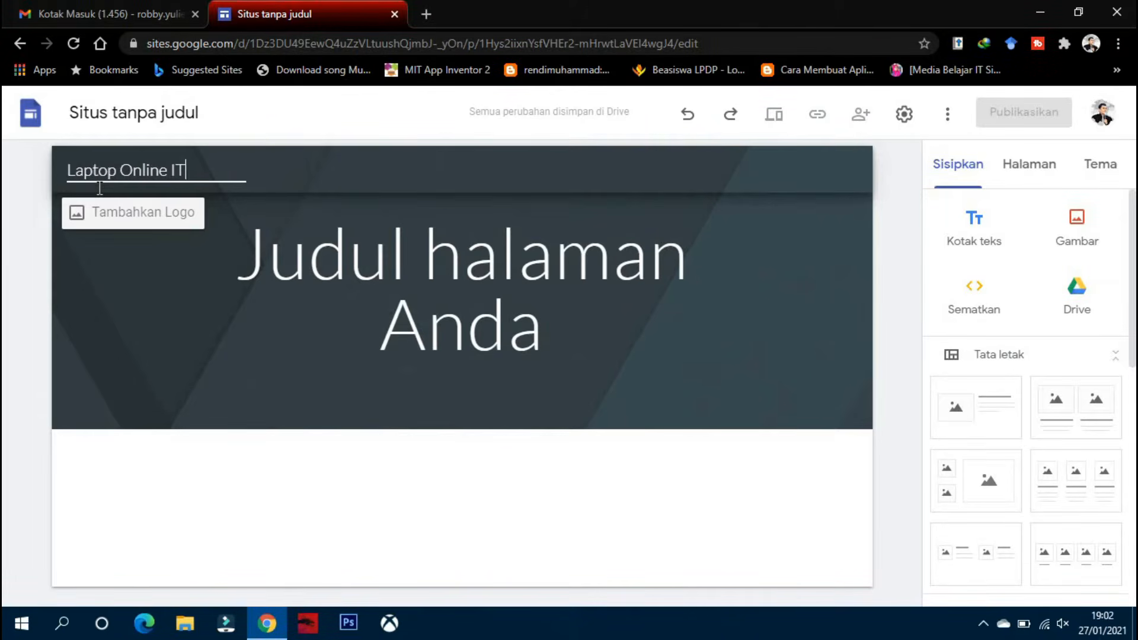
# Upload aa.jpg from the Contoh Gambar folder on Local Disk (E:) as the site's logo
pyautogui.click(158, 219)
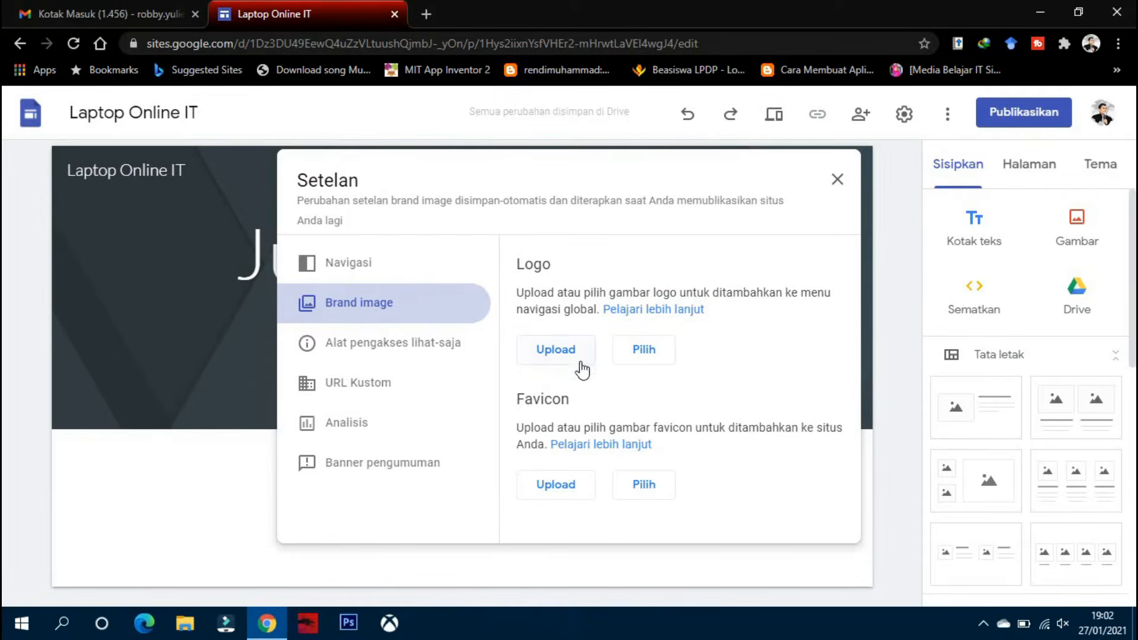
pyautogui.click(578, 348)
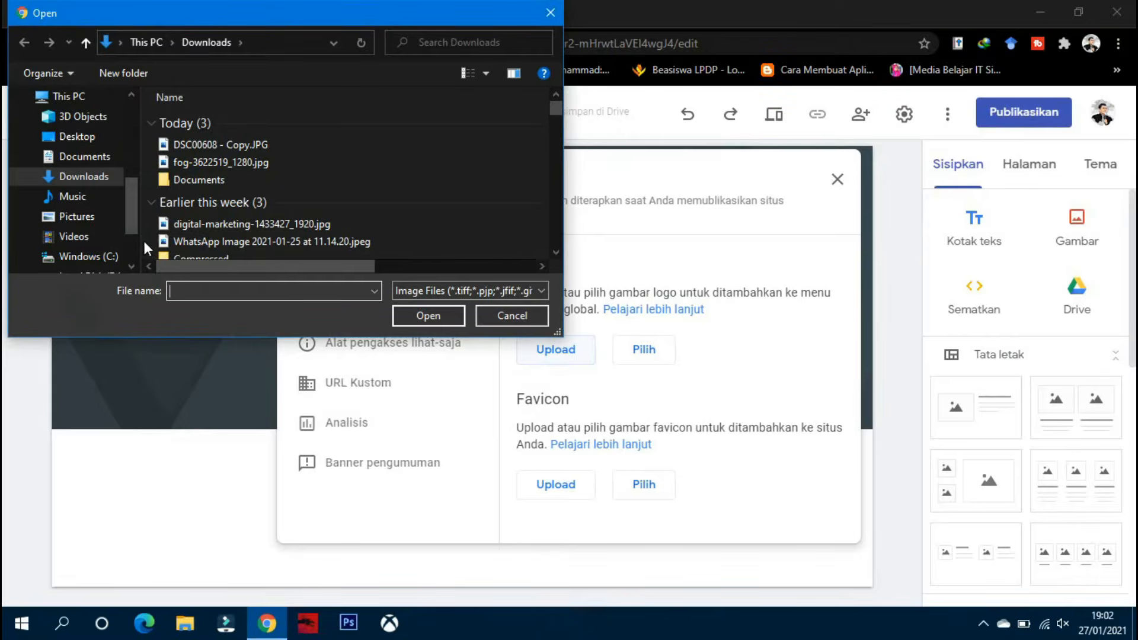
pyautogui.scroll(-2, 122, 237)
pyautogui.click(113, 257)
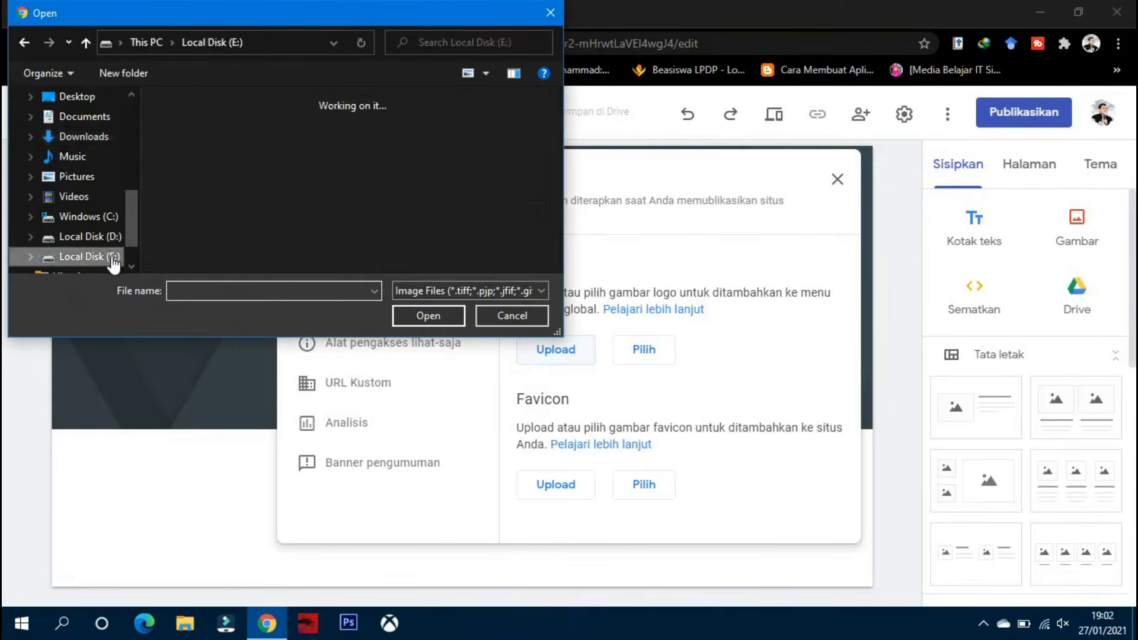
pyautogui.scroll(-2, 290, 226)
pyautogui.scroll(-1, 281, 226)
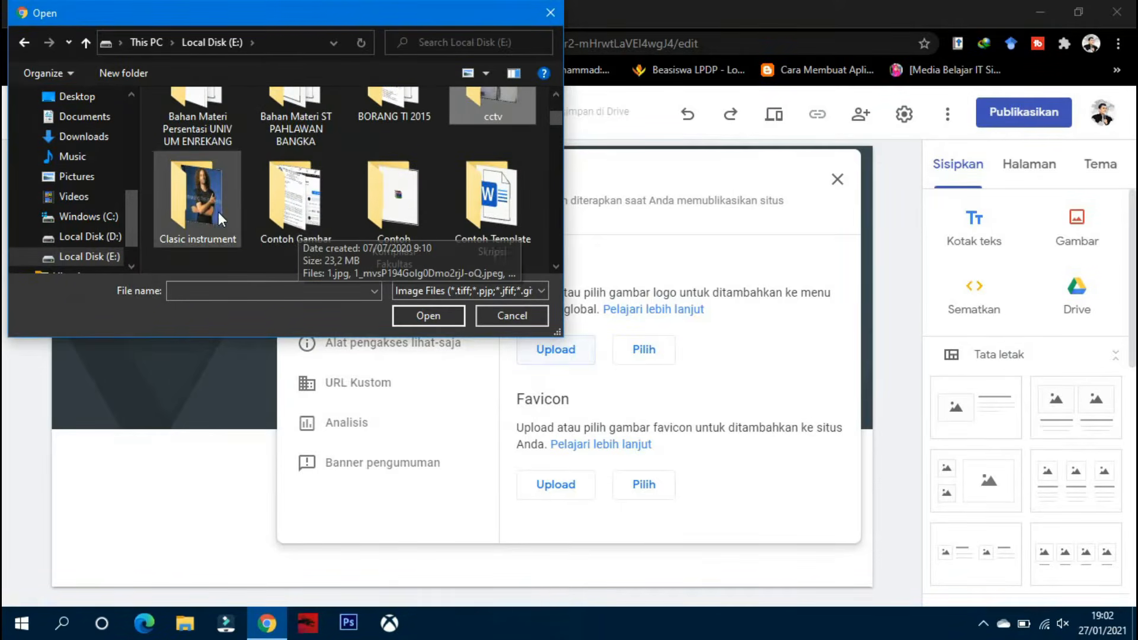
pyautogui.doubleClick(277, 208)
pyautogui.scroll(-5, 304, 212)
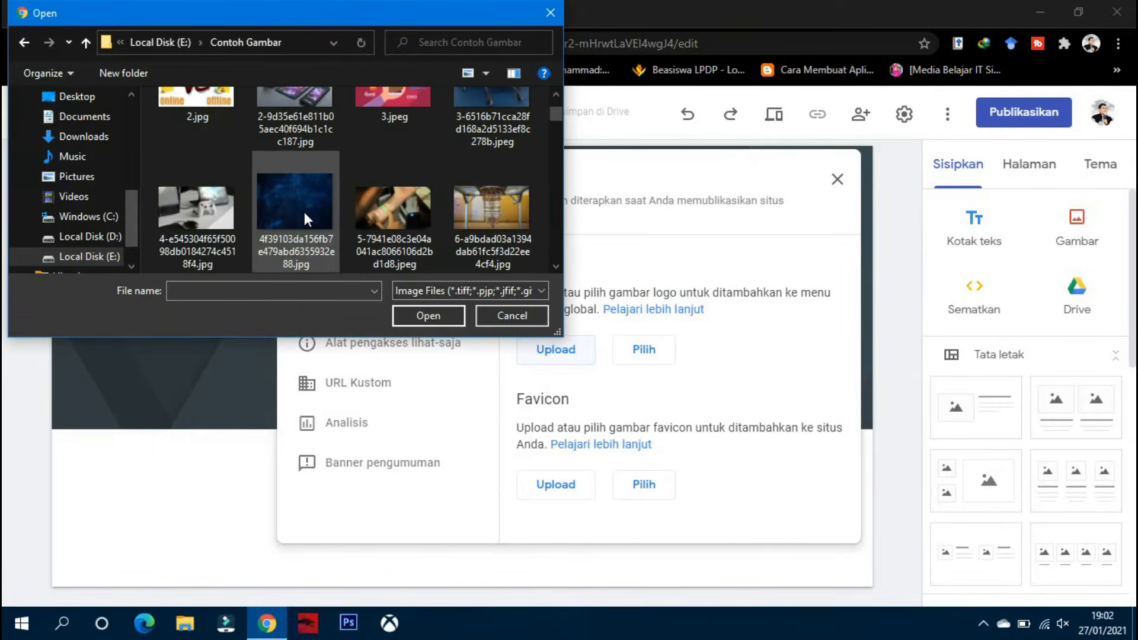
pyautogui.scroll(-2, 304, 211)
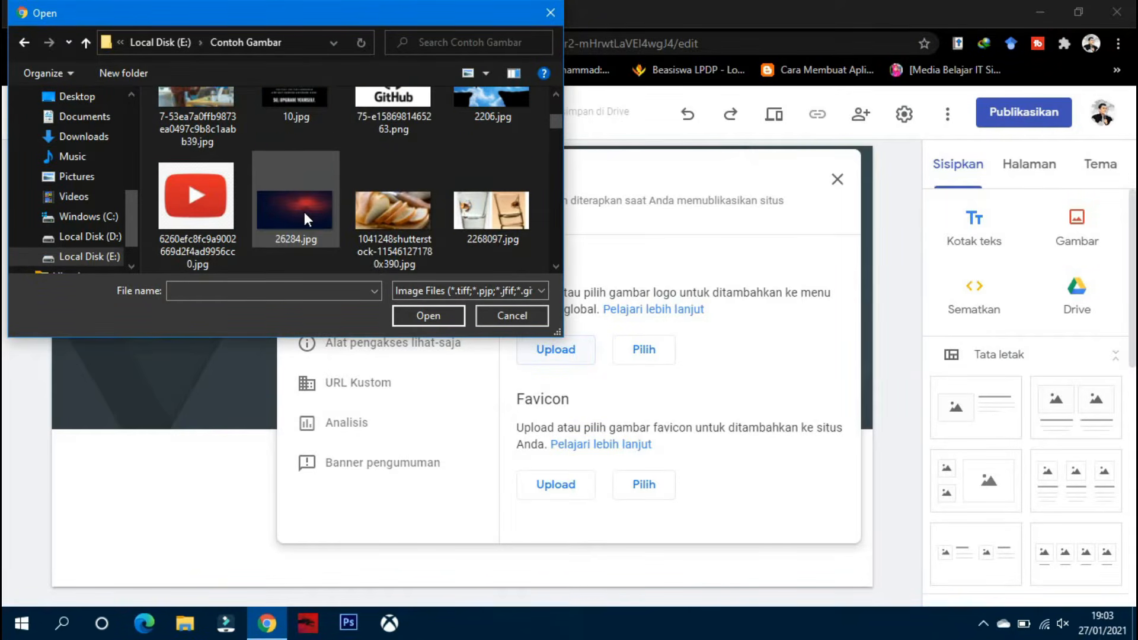
pyautogui.scroll(-1, 305, 212)
pyautogui.scroll(-1, 304, 212)
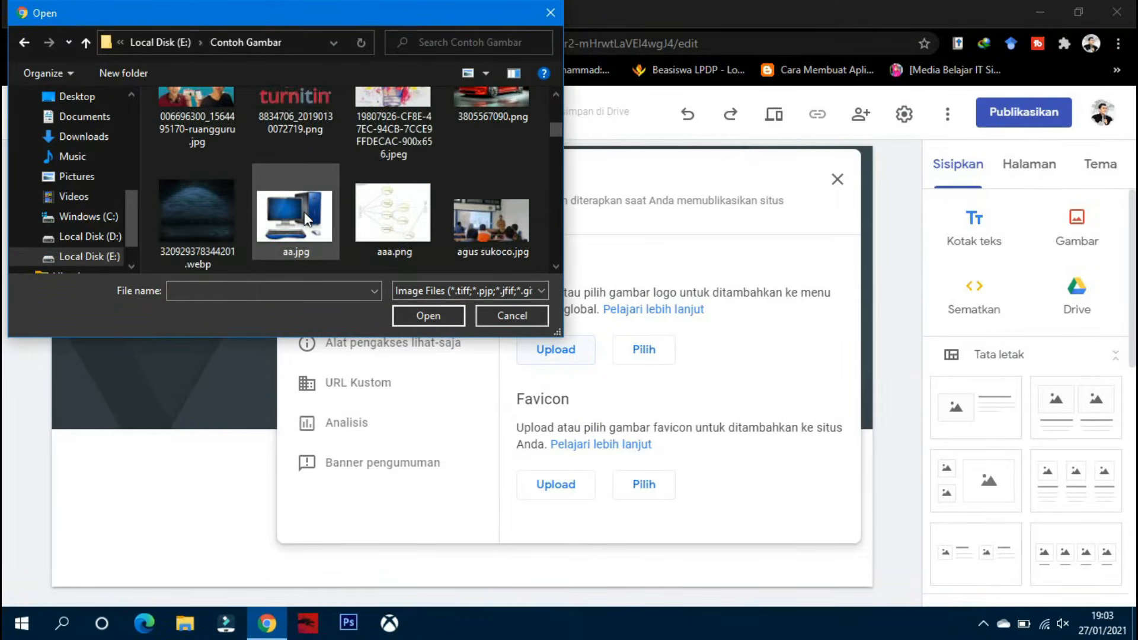
pyautogui.scroll(-1, 304, 209)
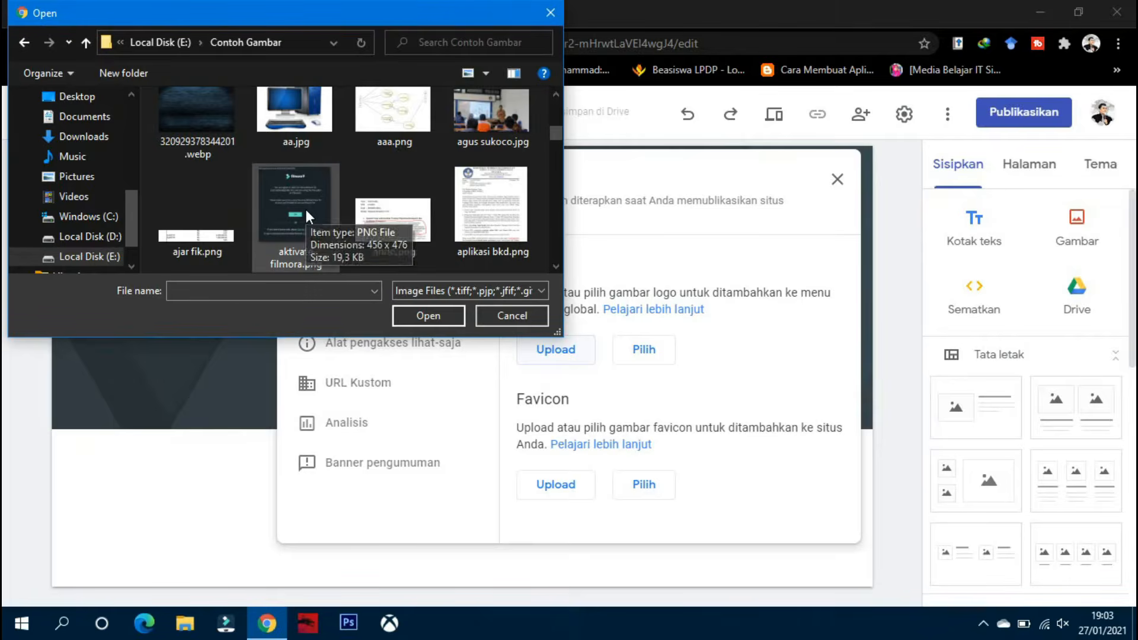
pyautogui.doubleClick(311, 122)
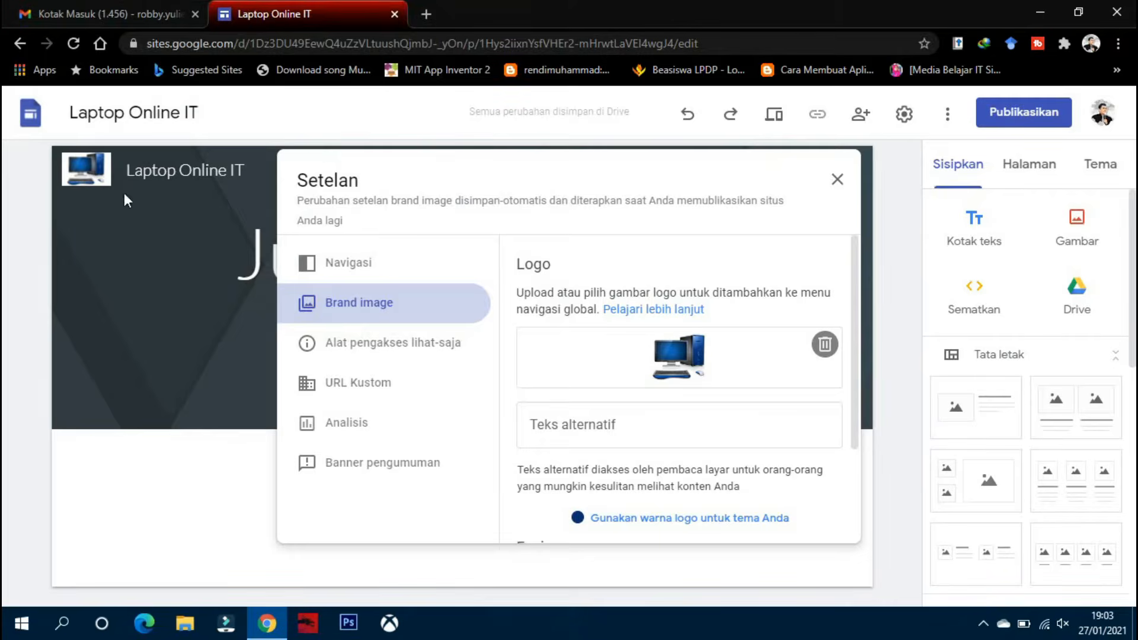
# Apply the logo's colour to the theme and set the logo's alternative text to "Tempat Beli Laptop Murah Online"
pyautogui.scroll(-1, 720, 402)
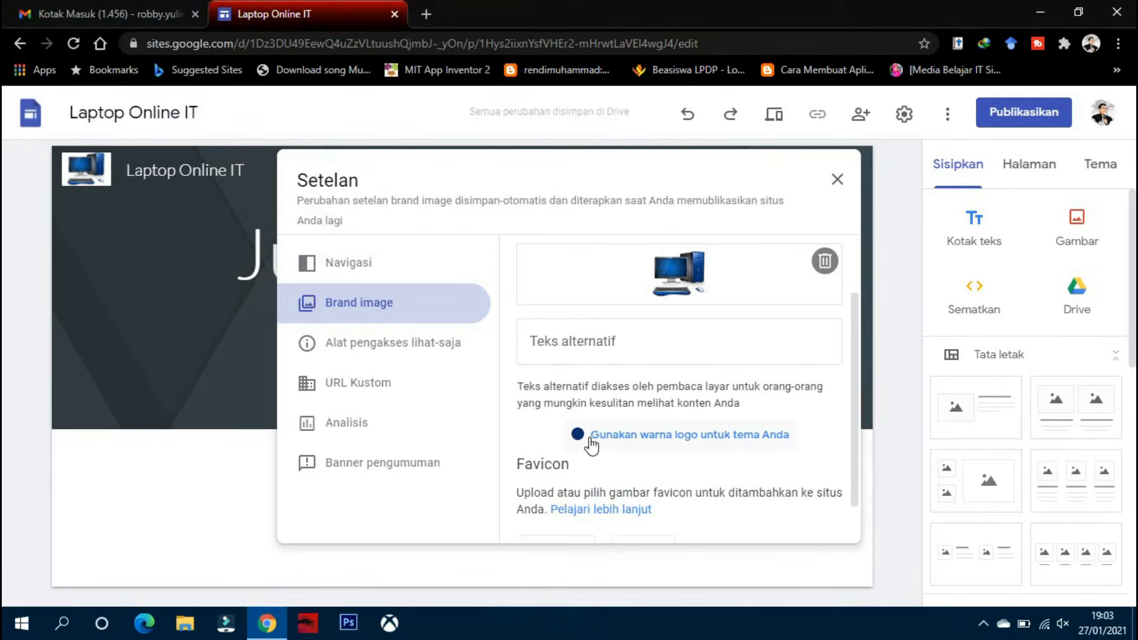
pyautogui.click(675, 446)
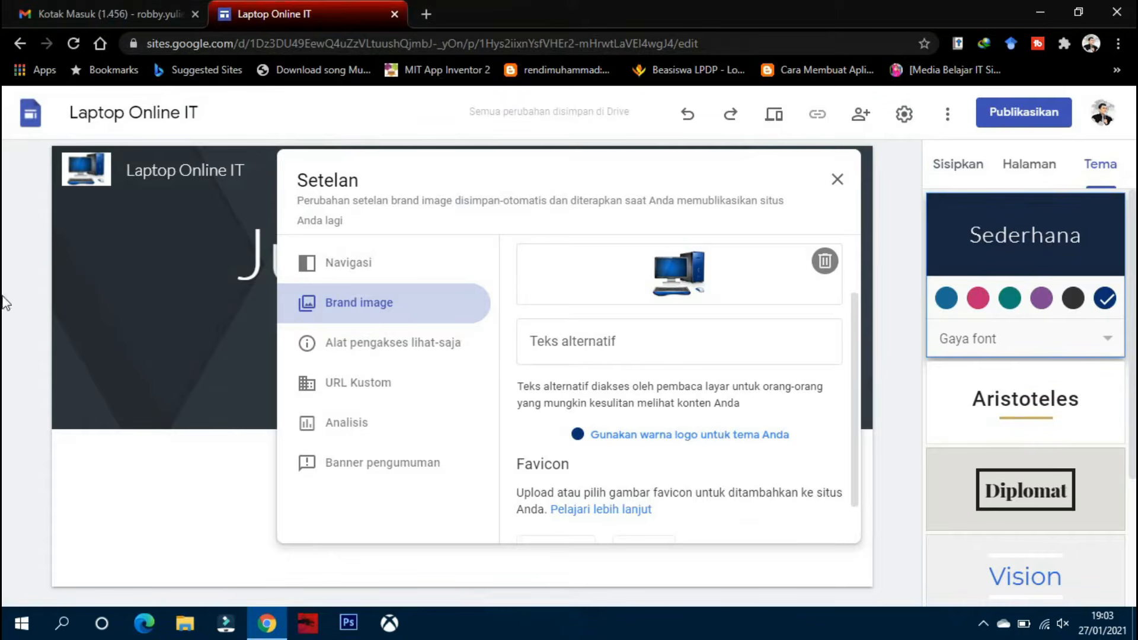
pyautogui.click(652, 349)
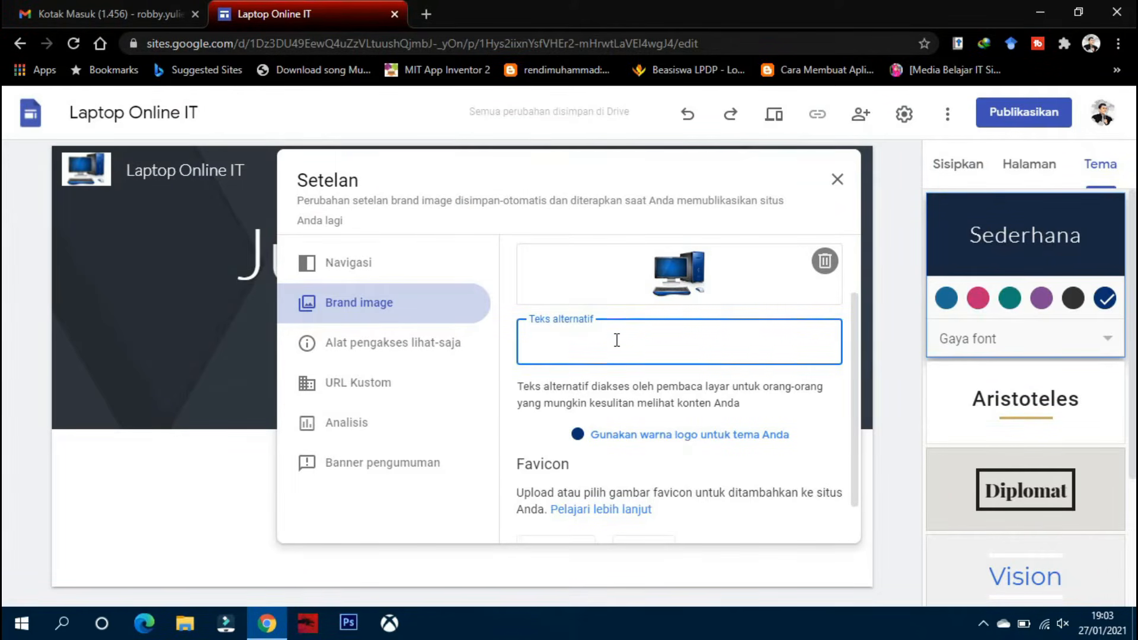
pyautogui.write('Tempat Beli Laptop Murah Online')
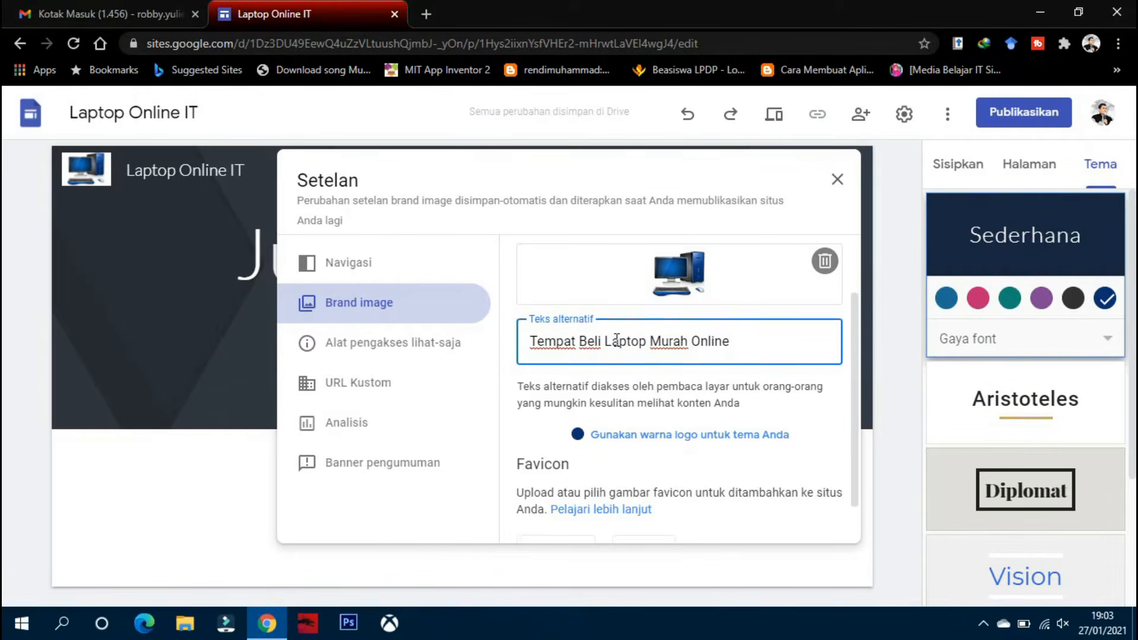
# Upload inovasi.jpg from the Contoh Gambar folder as the site's favicon and close the settings
pyautogui.scroll(-1, 724, 408)
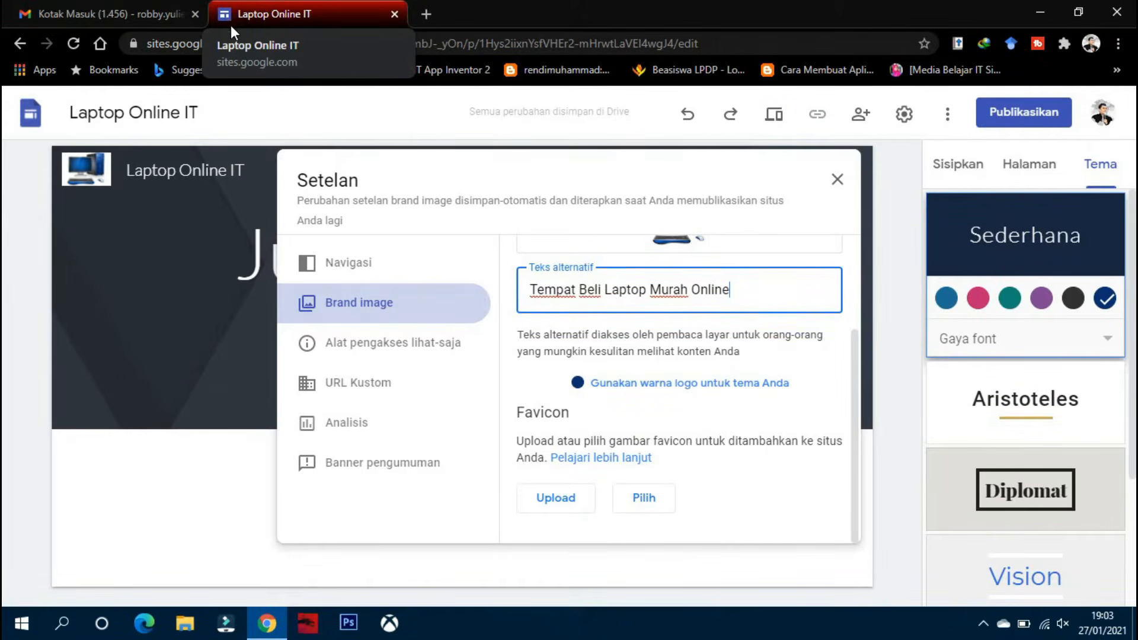
pyautogui.click(552, 499)
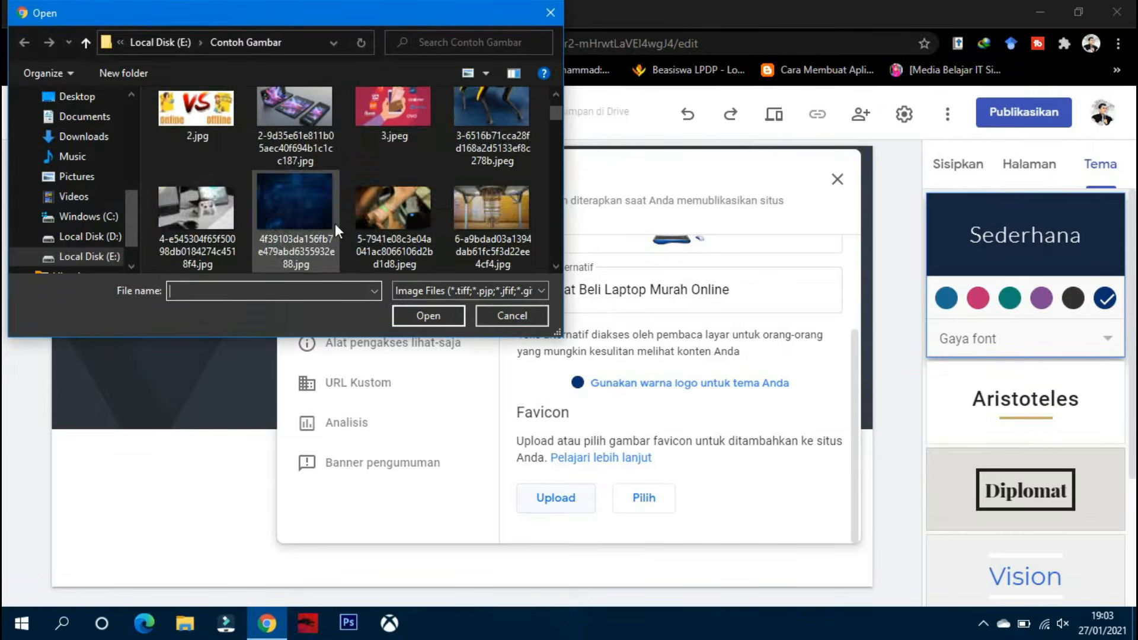
pyautogui.scroll(-3, 336, 226)
pyautogui.scroll(-5, 335, 226)
pyautogui.scroll(-5, 335, 230)
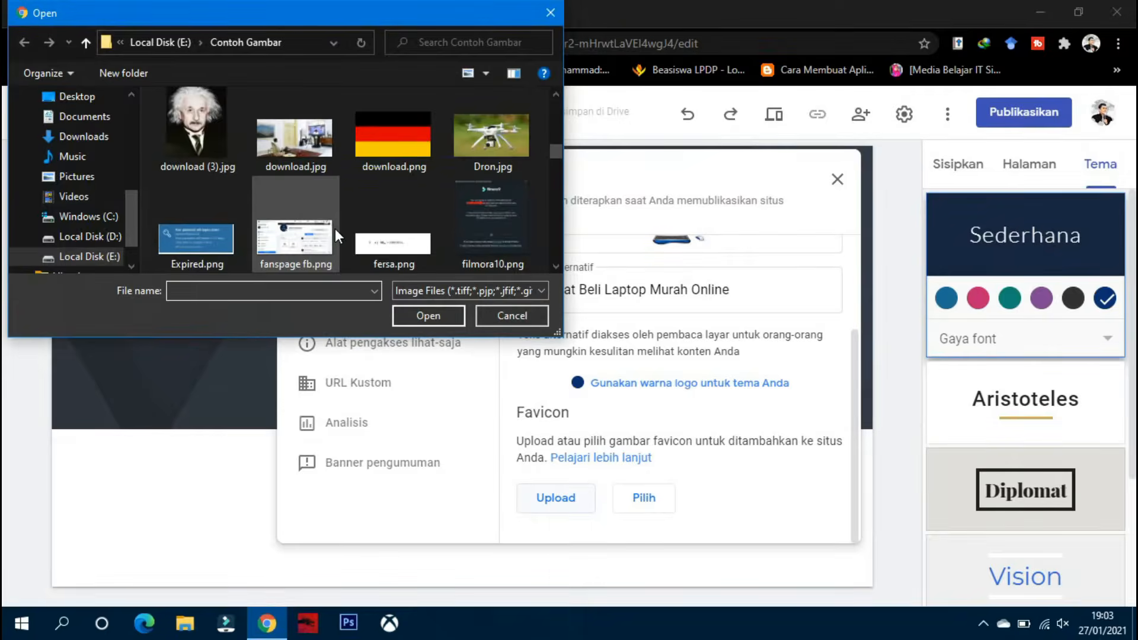
pyautogui.scroll(-2, 336, 239)
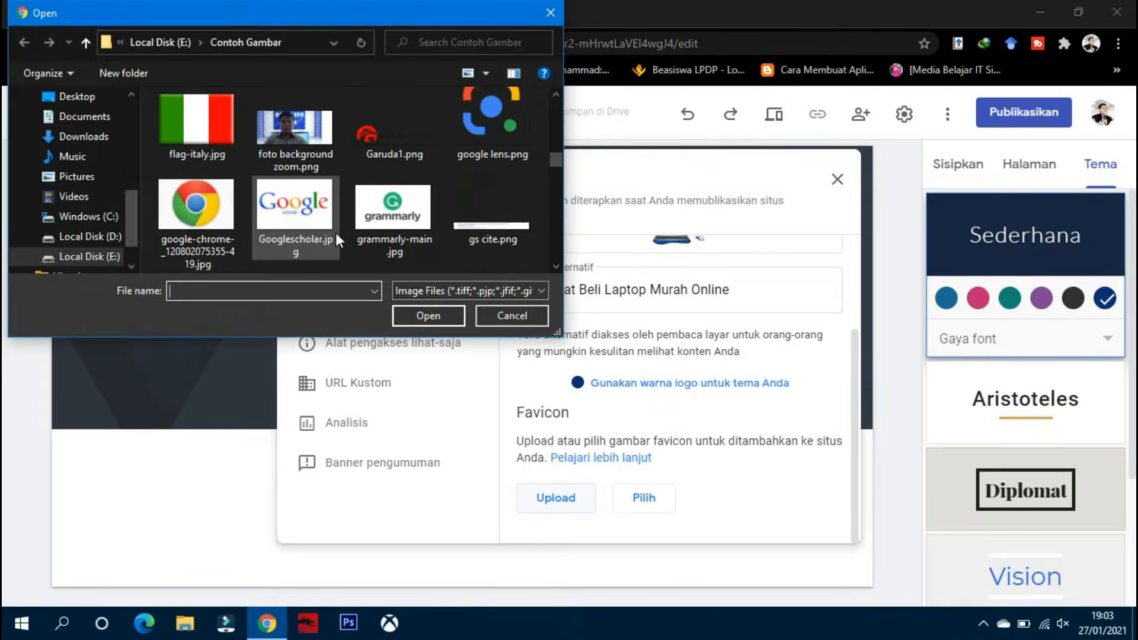
pyautogui.scroll(-5, 335, 238)
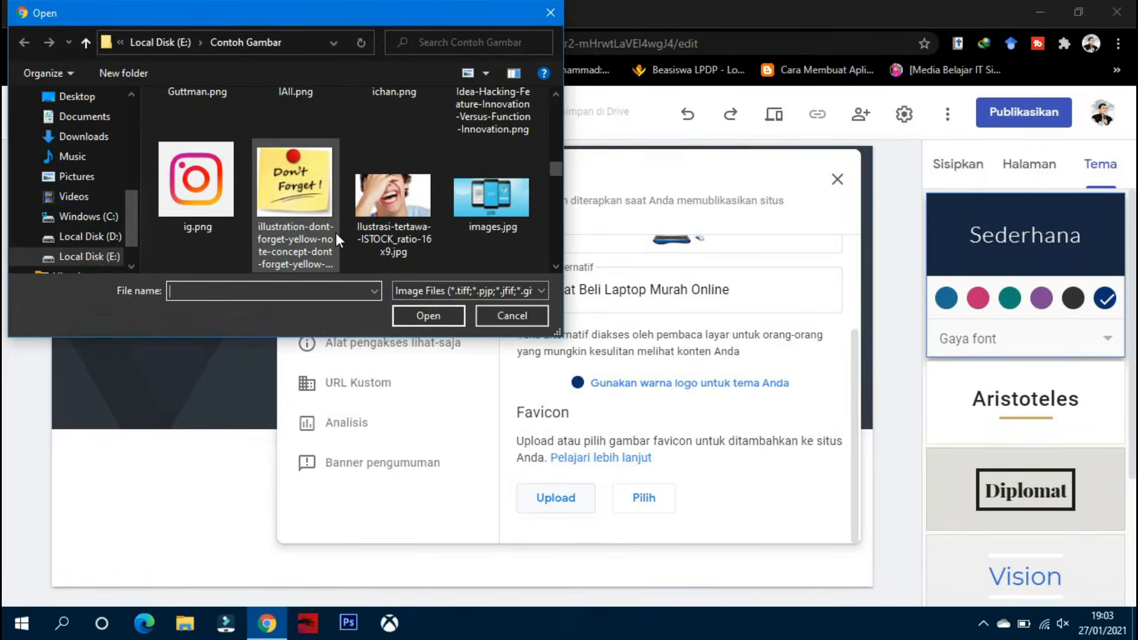
pyautogui.scroll(-2, 335, 239)
pyautogui.scroll(-2, 335, 239)
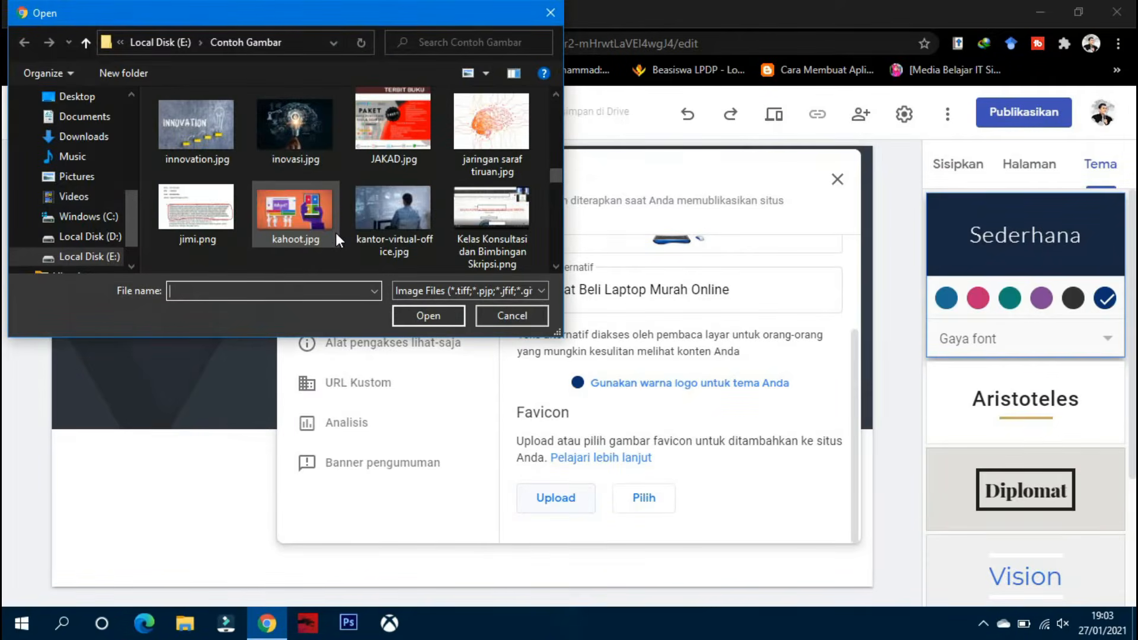
pyautogui.doubleClick(317, 147)
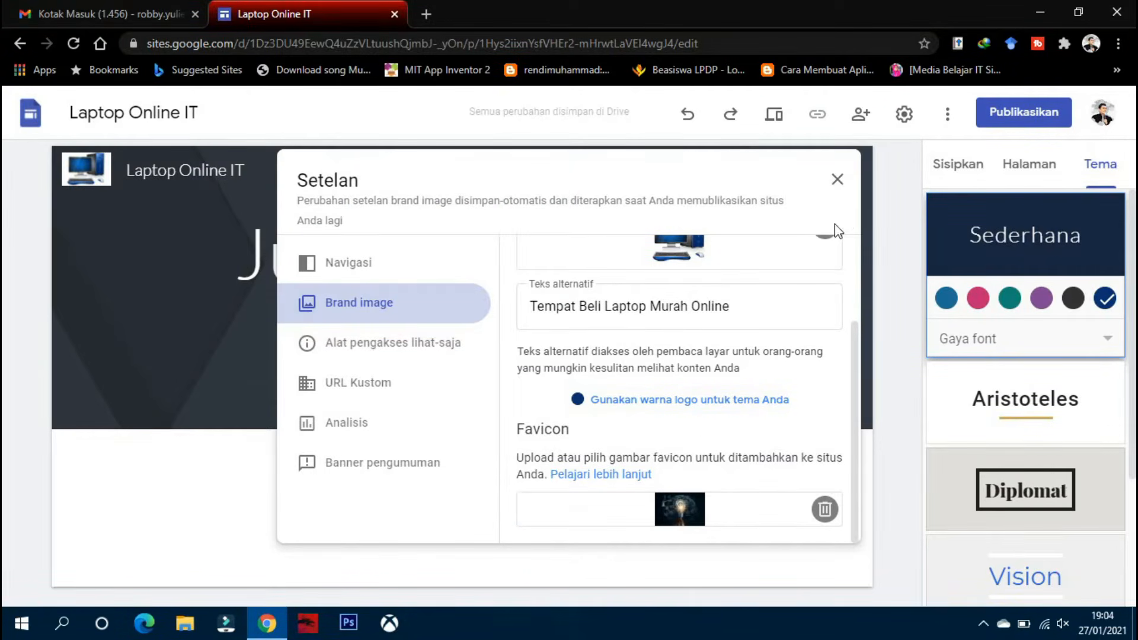
pyautogui.moveTo(852, 419); pyautogui.dragTo(855, 276)
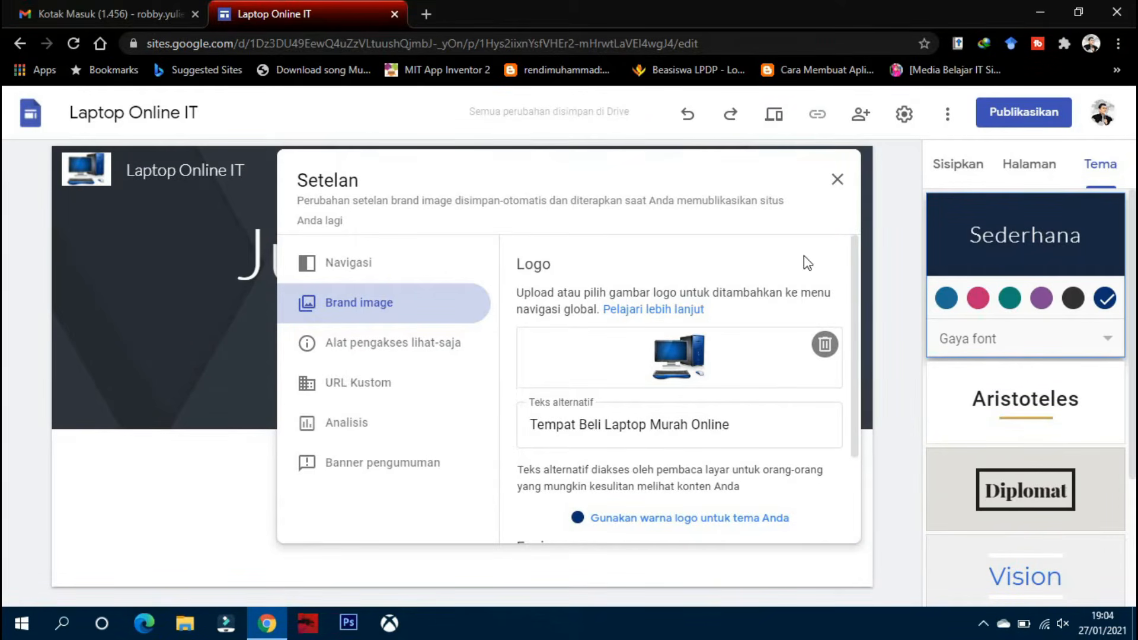
pyautogui.click(837, 179)
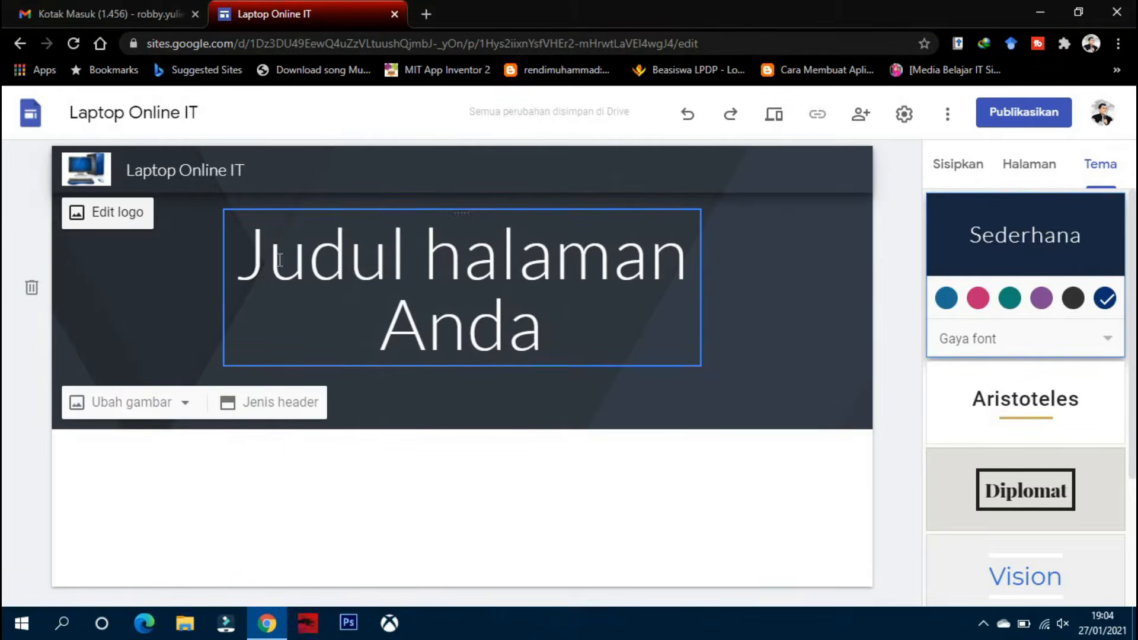
pyautogui.click(568, 343)
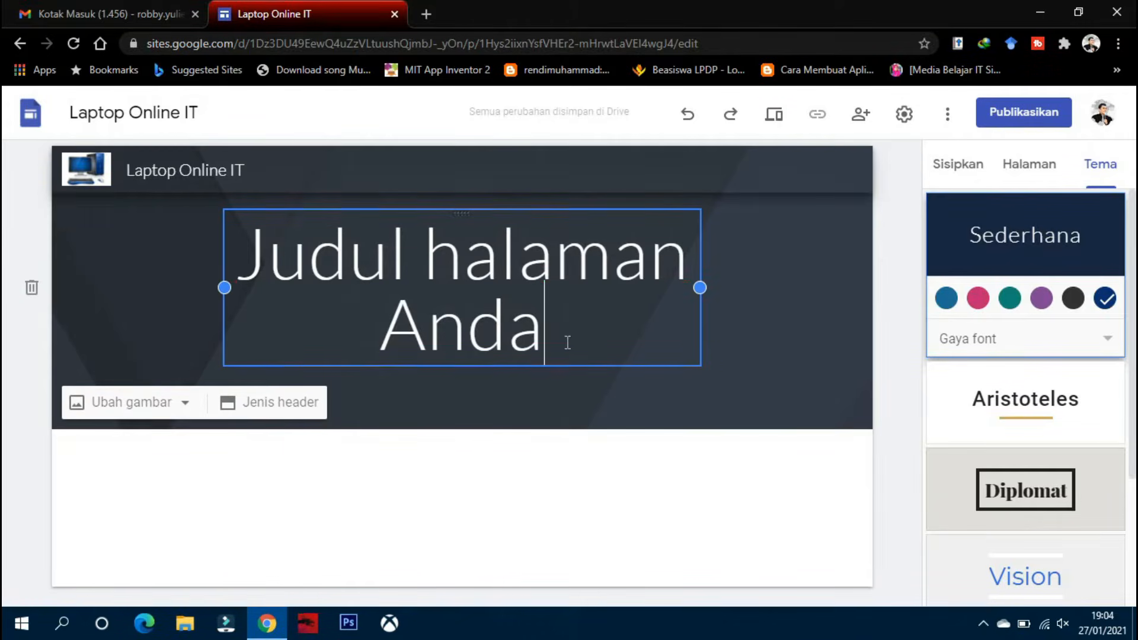
pyautogui.moveTo(567, 343); pyautogui.dragTo(243, 255)
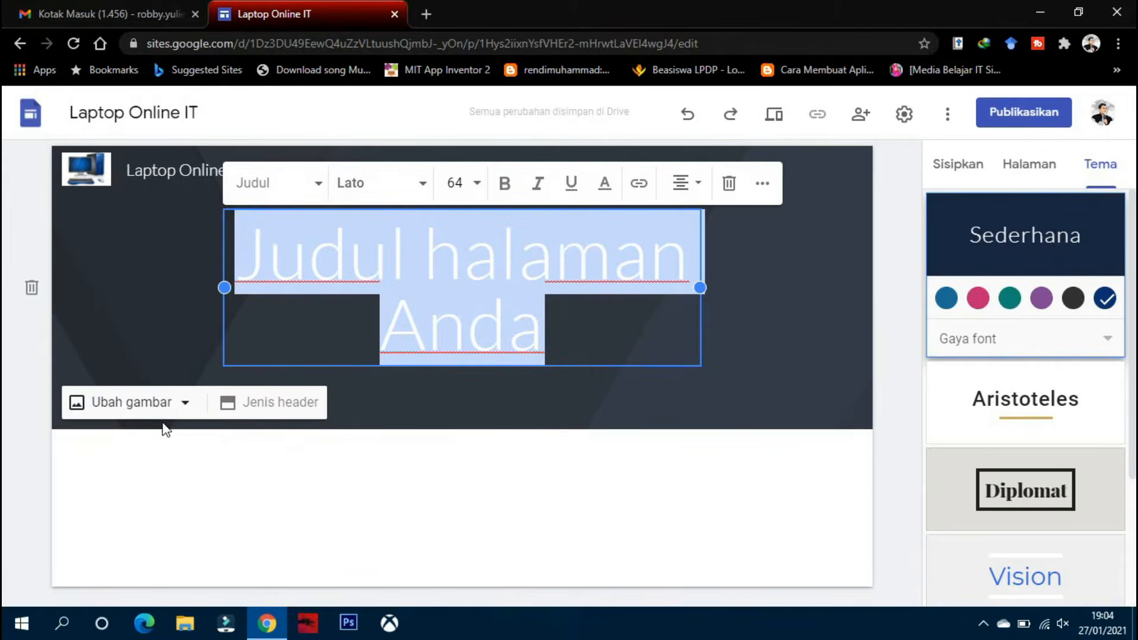
pyautogui.click(152, 349)
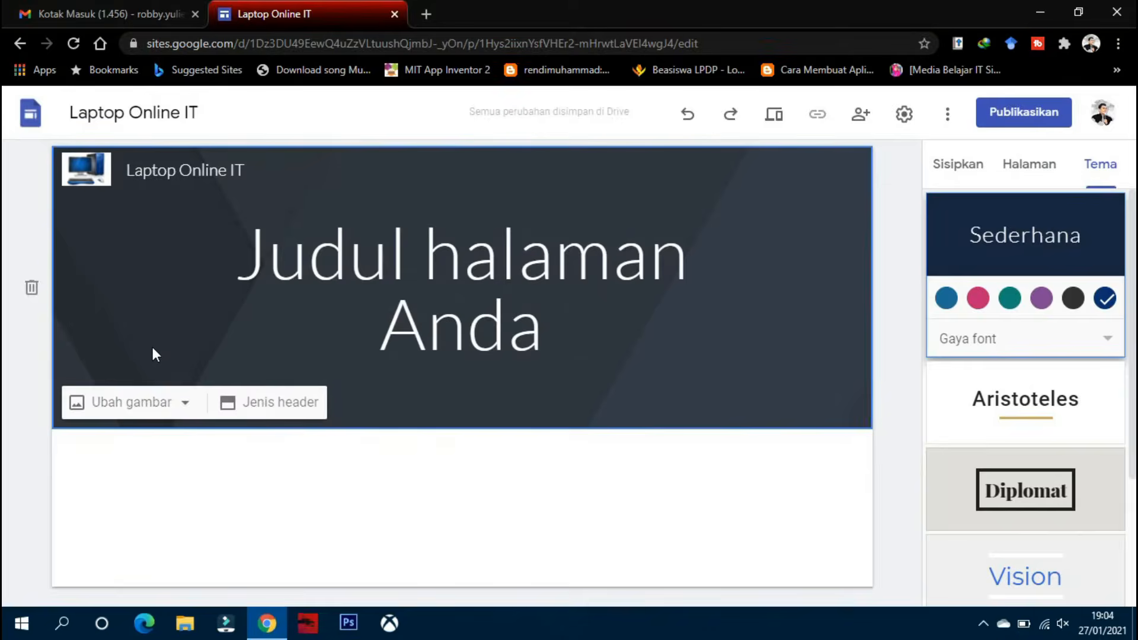
# Upload 1-a00ef25559415b73b27803acc17594fc.jpg from the Contoh Gambar folder as the page's header image
pyautogui.click(186, 407)
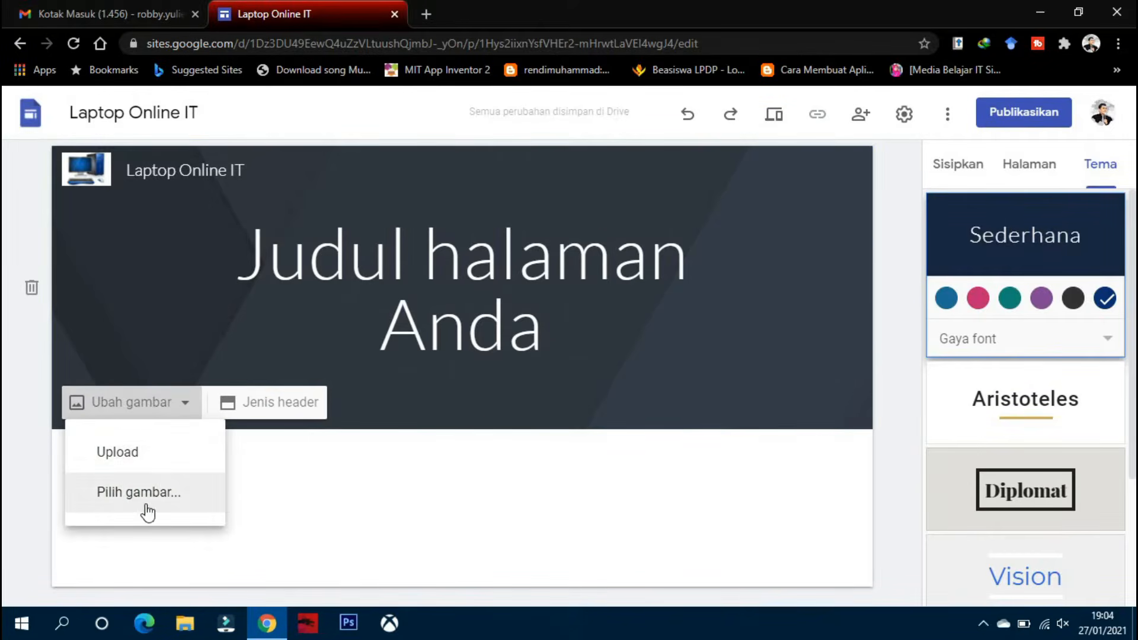
pyautogui.click(140, 461)
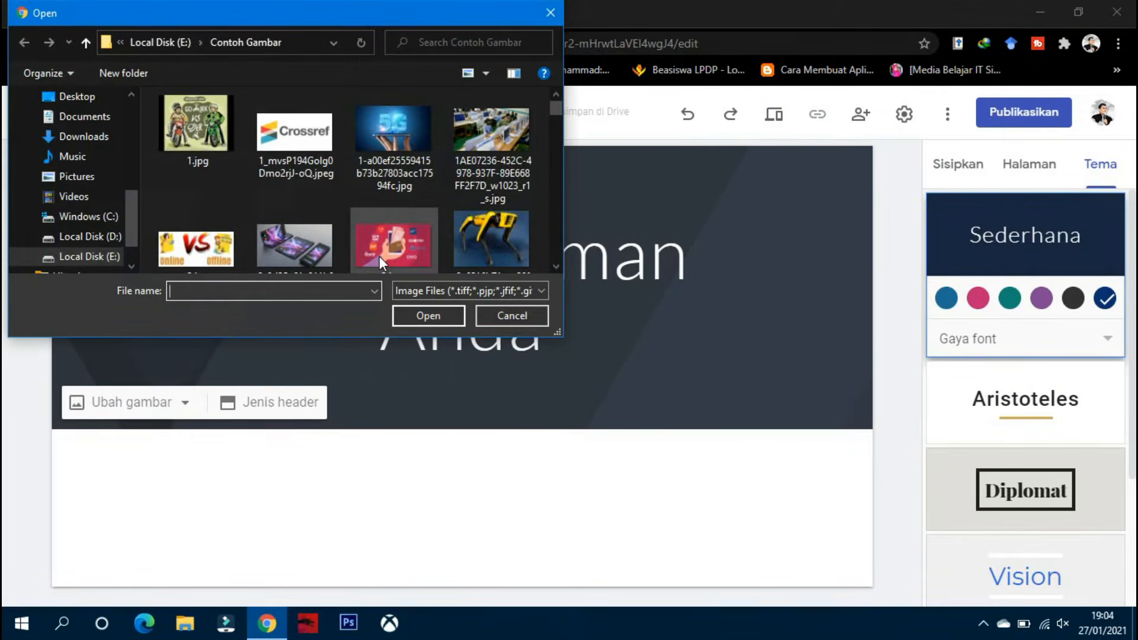
pyautogui.click(387, 124)
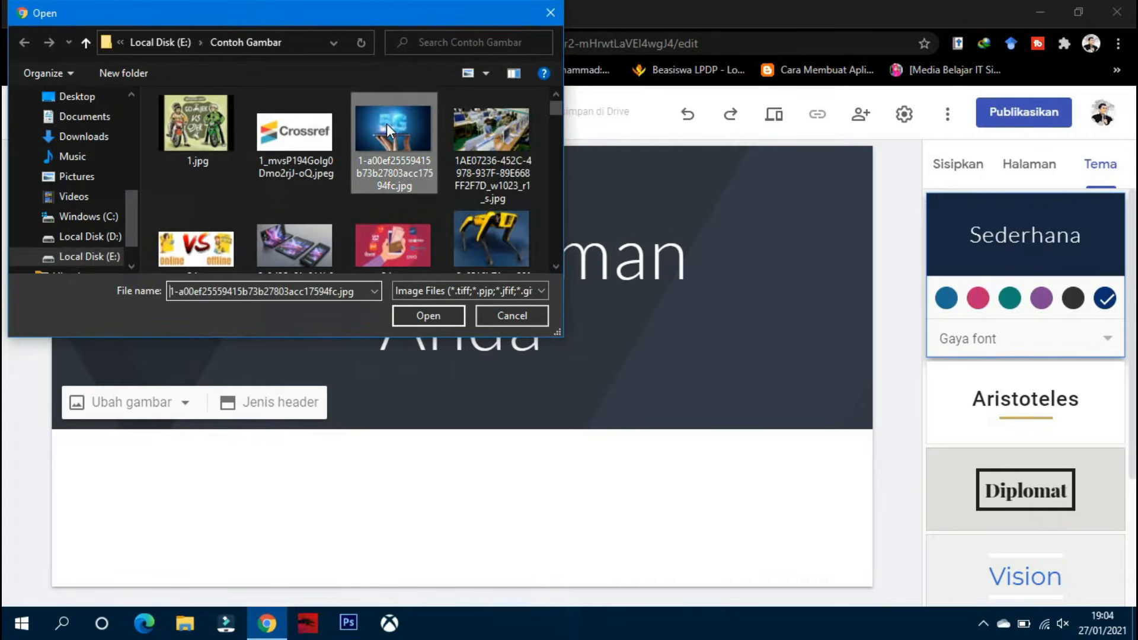
pyautogui.click(415, 309)
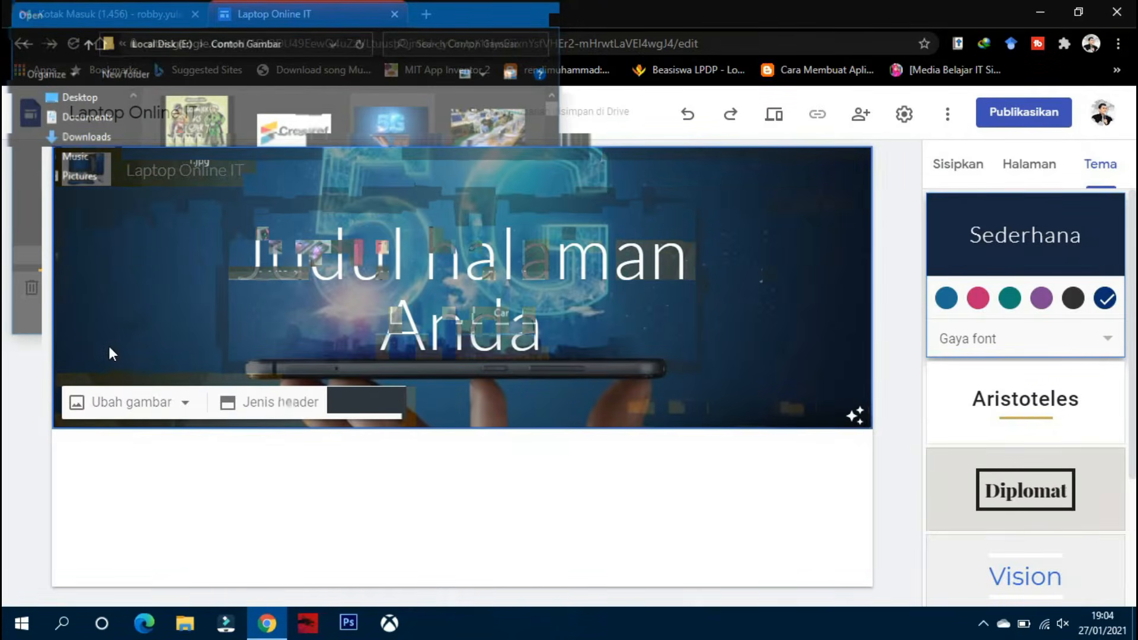
# Try the Sampul, Spanduk besar and Hanya judul header types and return the header to Spanduk
pyautogui.click(374, 412)
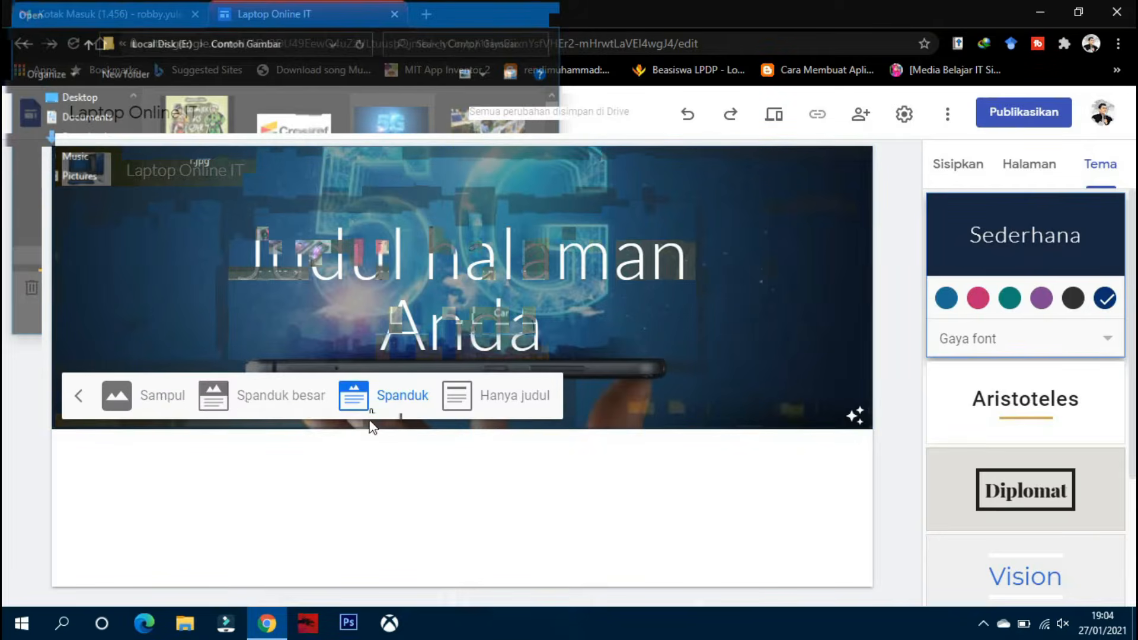
pyautogui.click(153, 407)
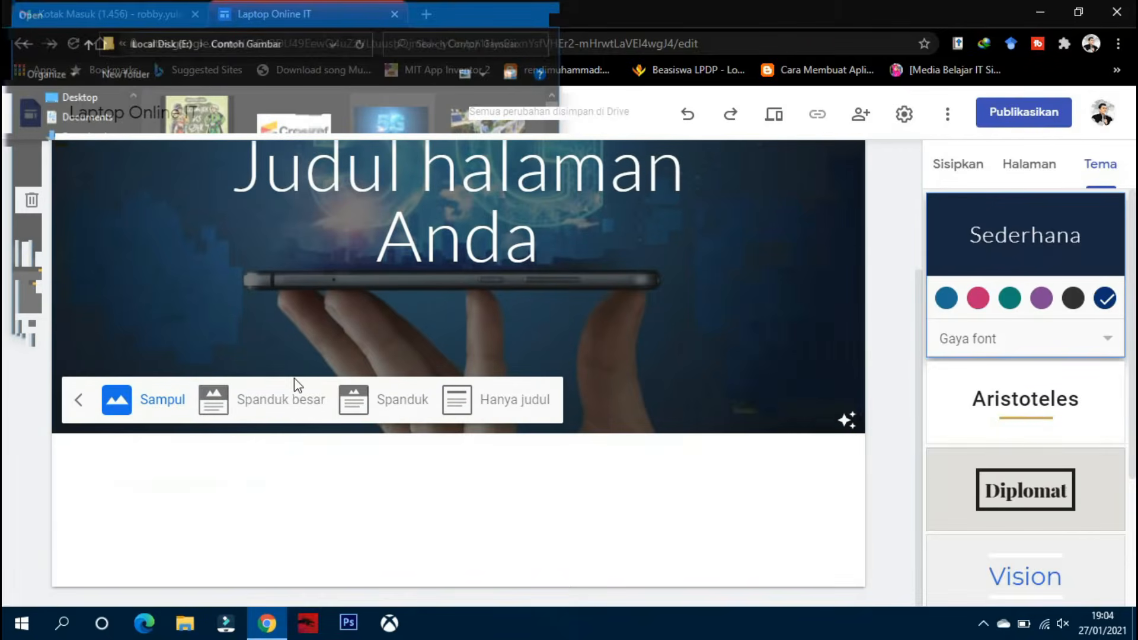
pyautogui.click(262, 404)
pyautogui.click(386, 408)
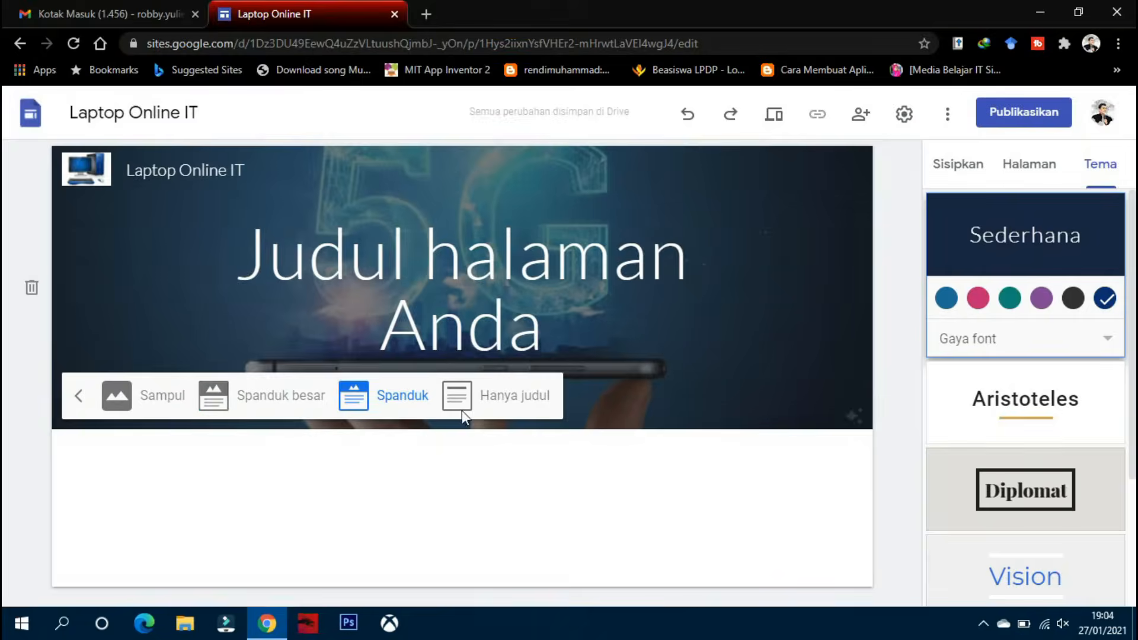
pyautogui.click(462, 408)
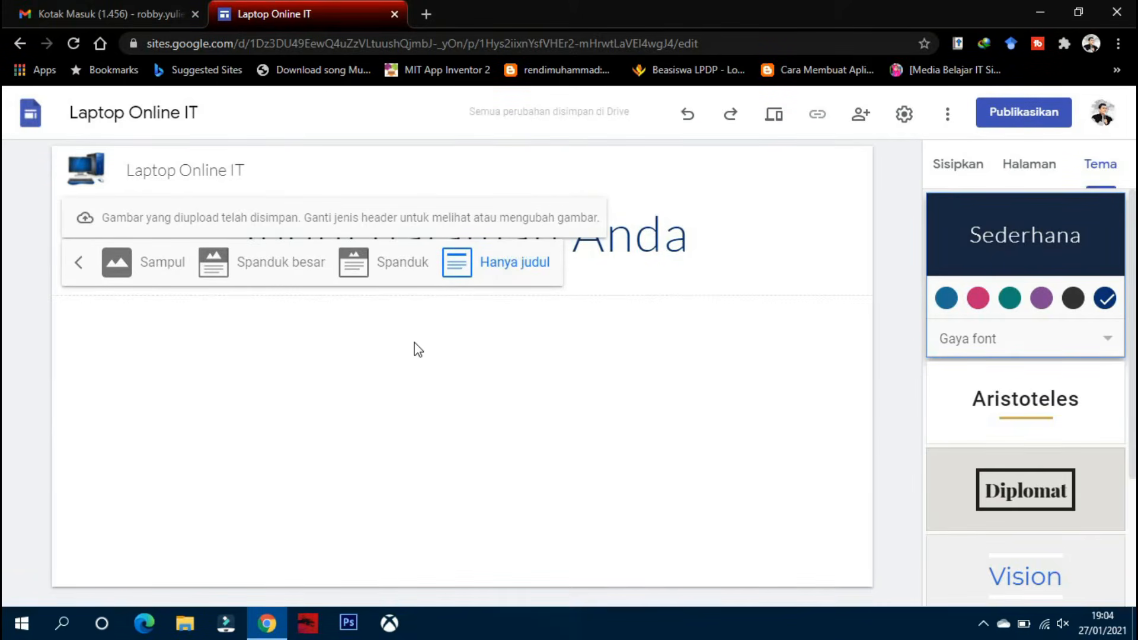
pyautogui.click(388, 268)
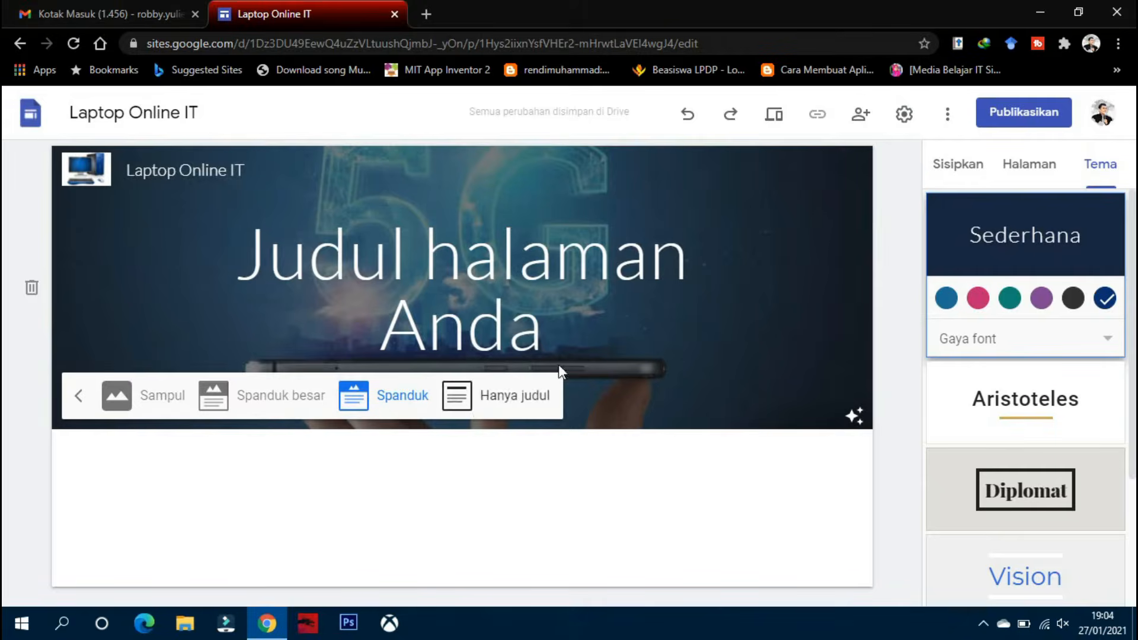
# Replace the placeholder page title in the header with "Laptopku"
pyautogui.click(504, 361)
pyautogui.moveTo(564, 346); pyautogui.dragTo(232, 256)
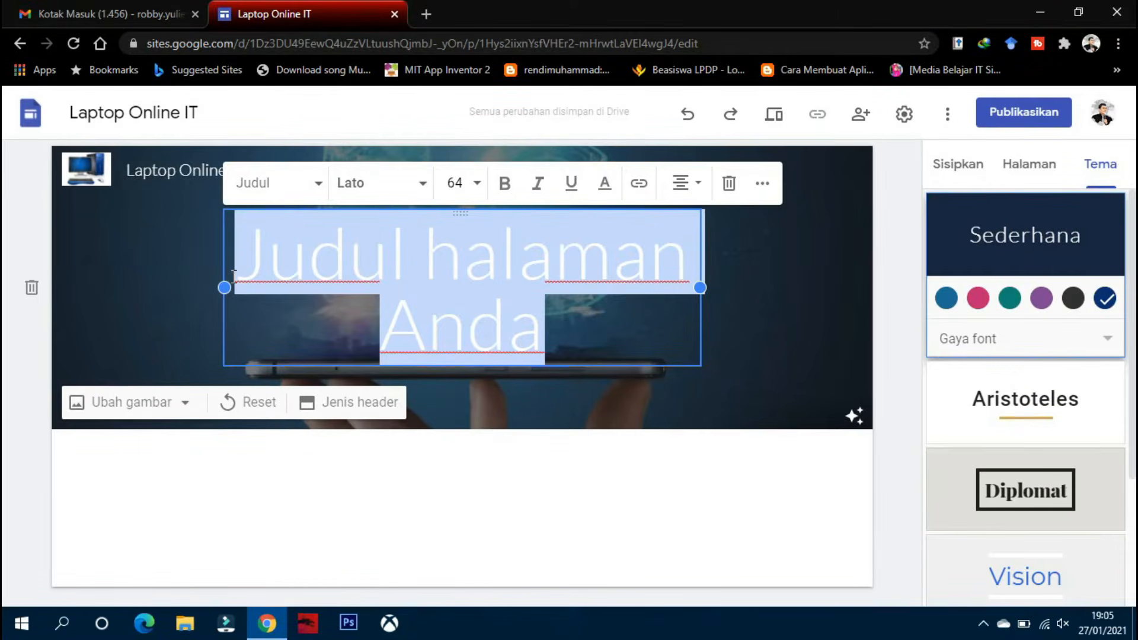
pyautogui.write('La')
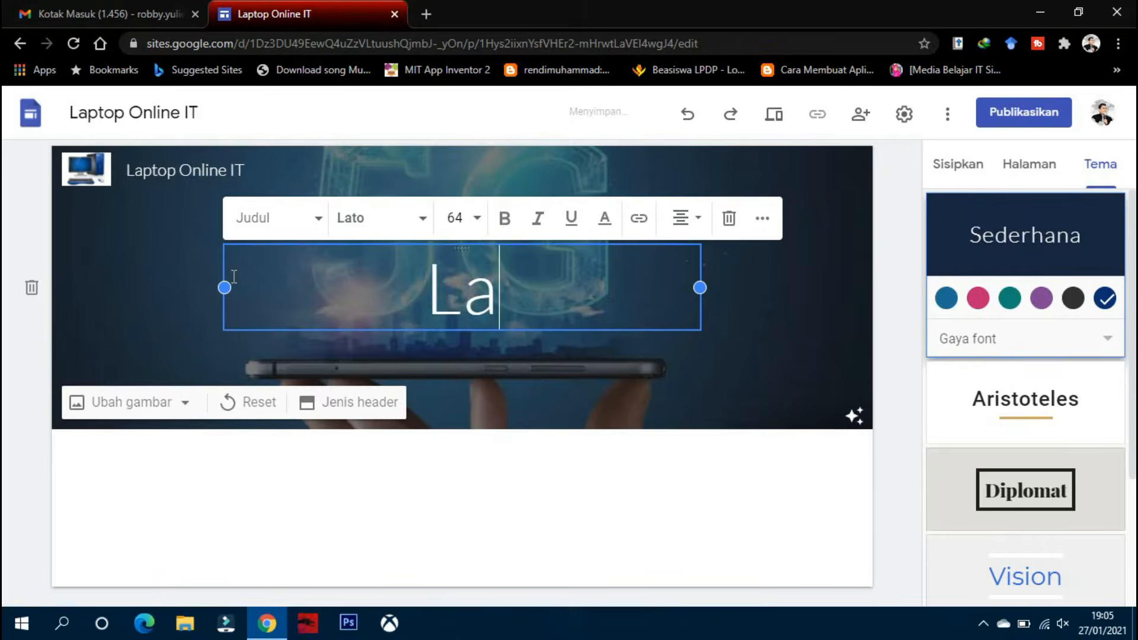
pyautogui.write('ptapku')
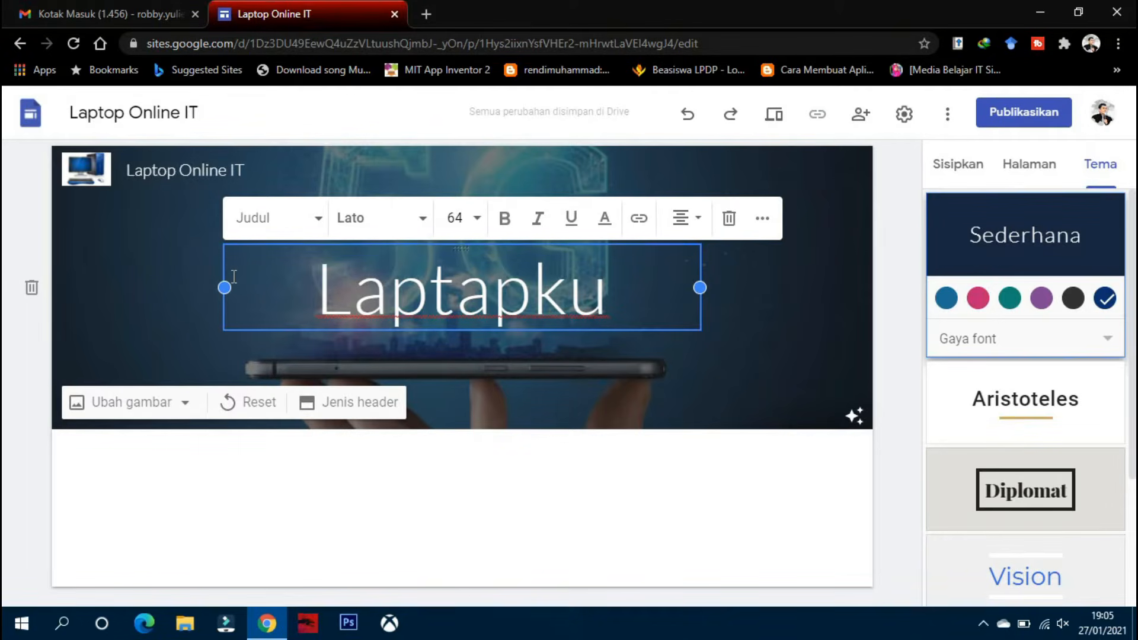
pyautogui.click(485, 305)
pyautogui.press('BackSpace')
pyautogui.write('o')
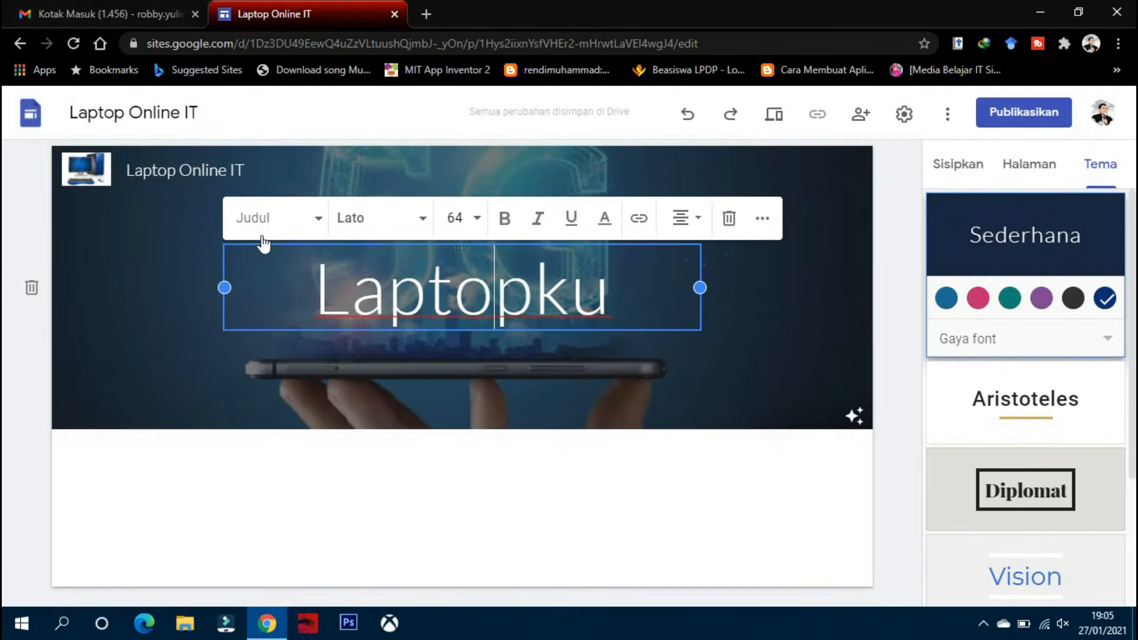
# Try the Teks normal style on the page title, set it back to the large Judul style and deselect it
pyautogui.click(317, 224)
pyautogui.click(317, 226)
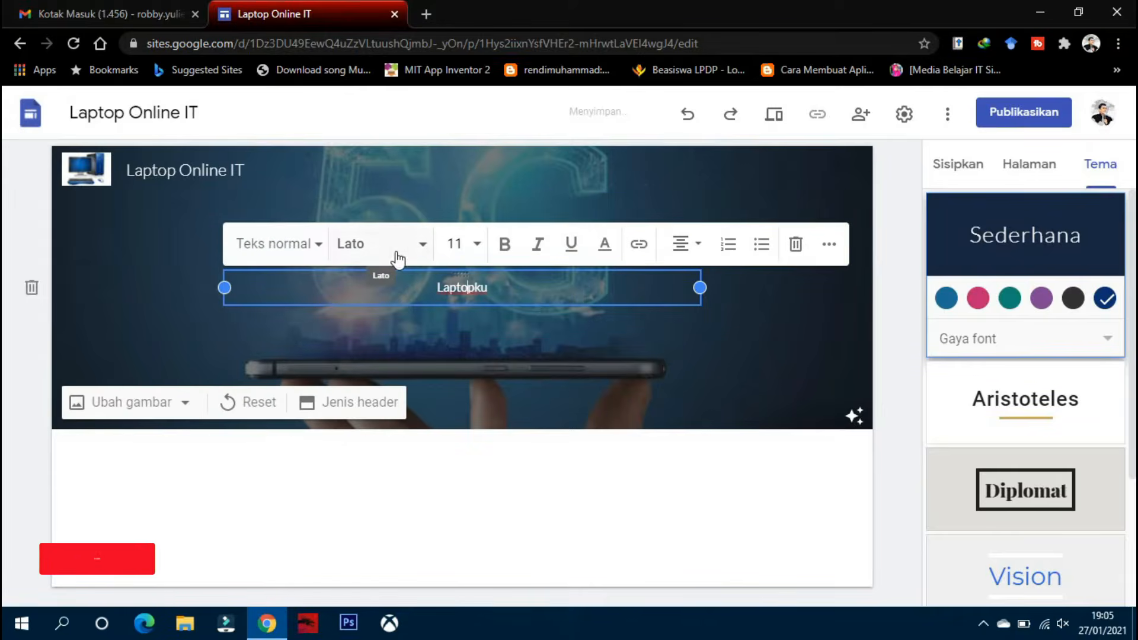
pyautogui.click(311, 249)
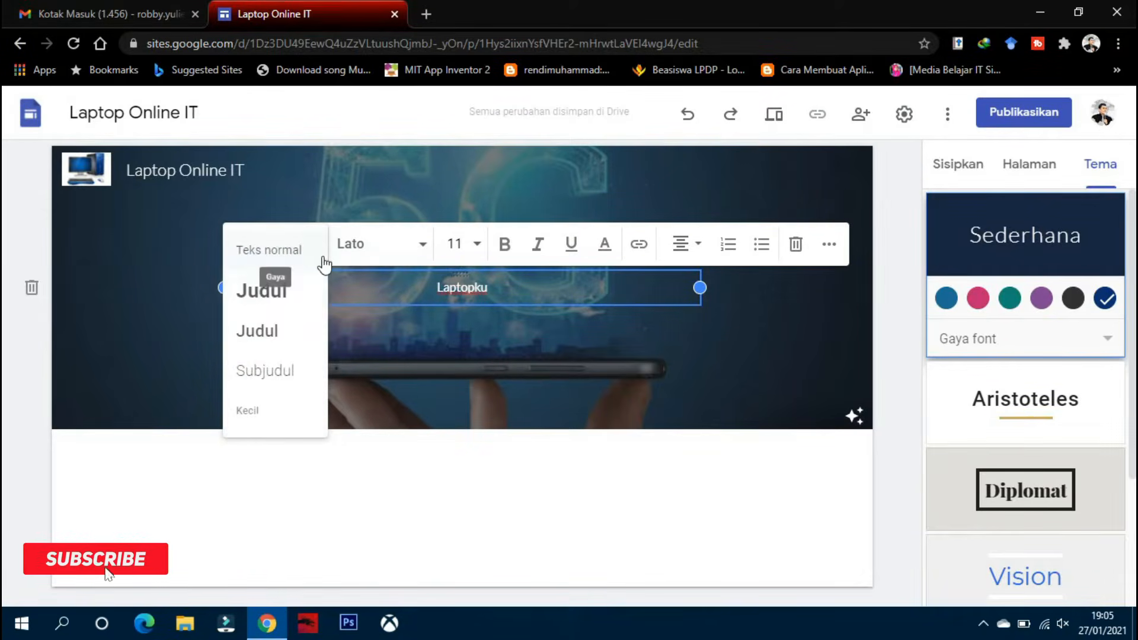
pyautogui.click(264, 303)
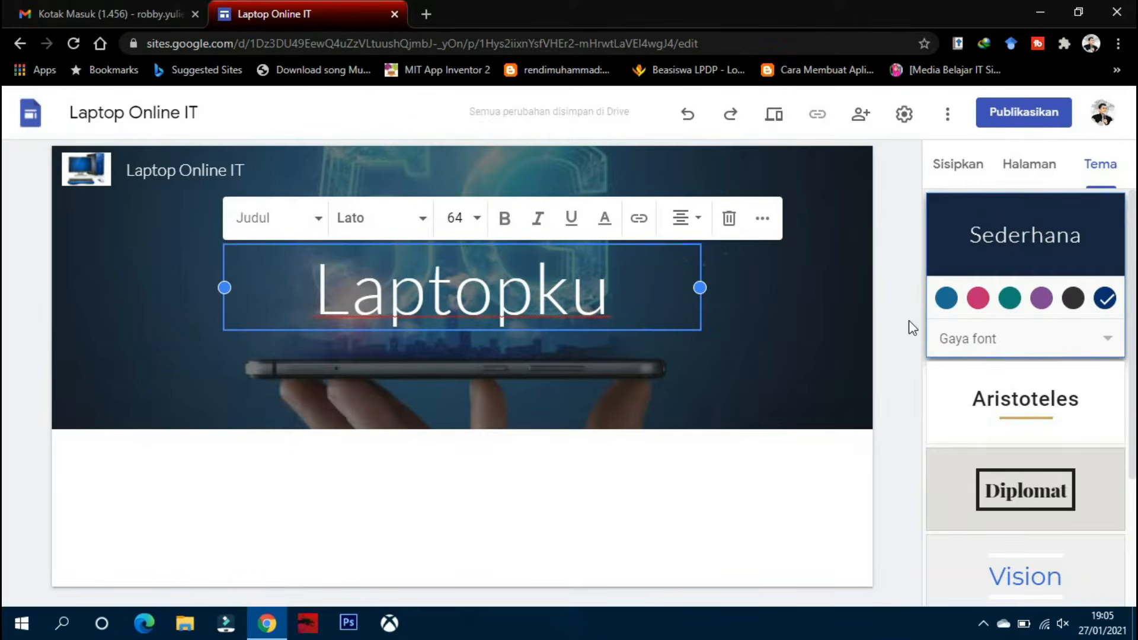
pyautogui.click(809, 375)
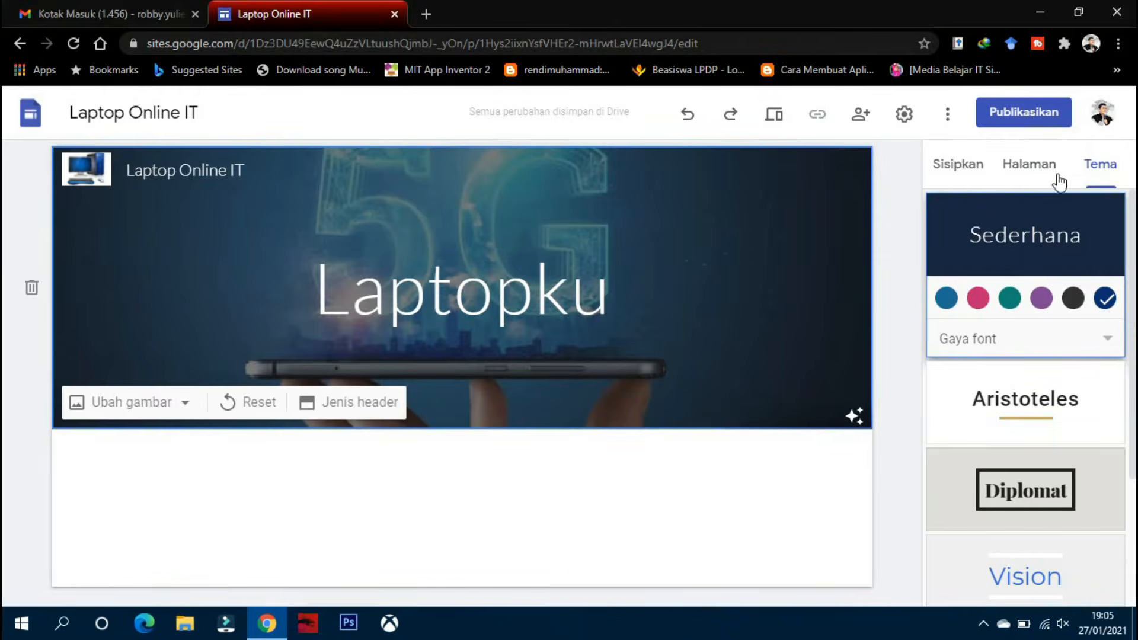
pyautogui.click(968, 180)
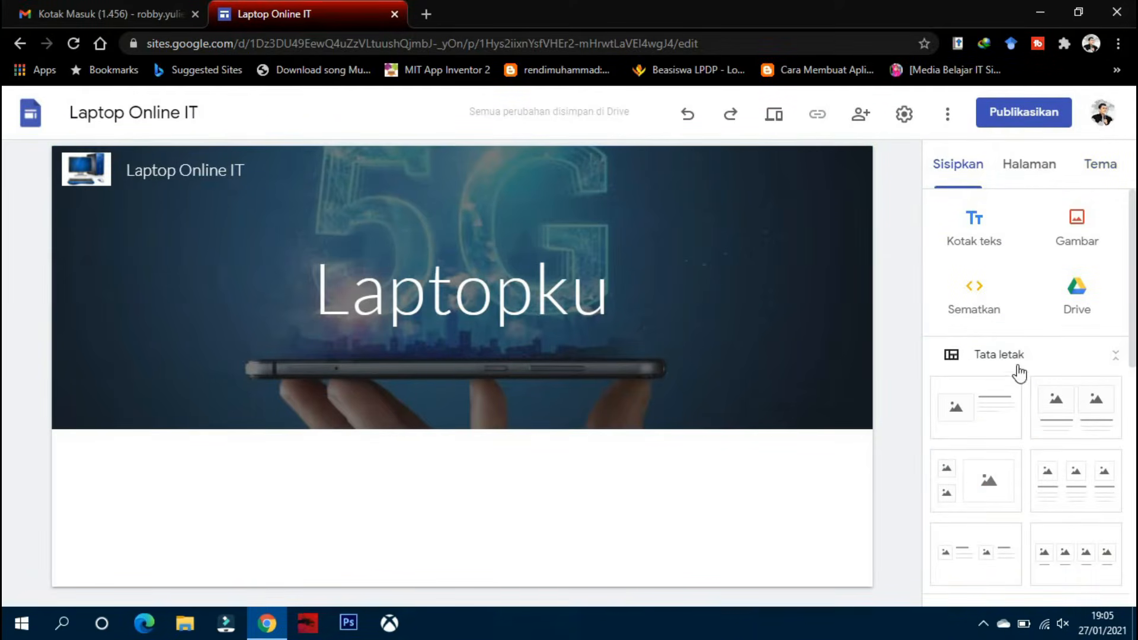
pyautogui.click(1025, 181)
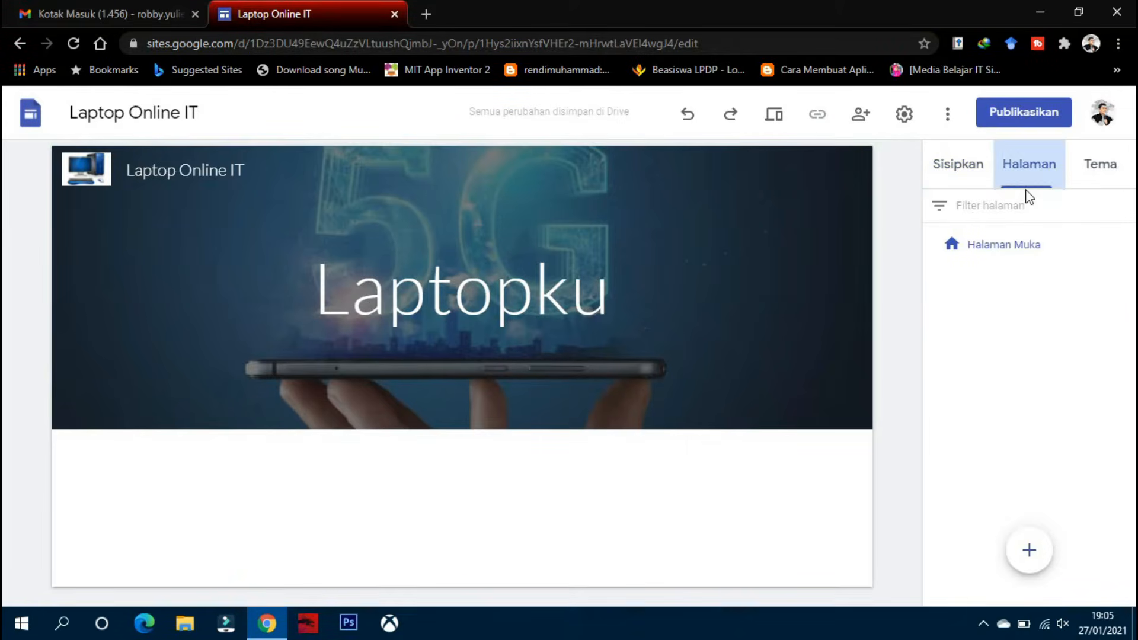
# Try the Vision and Impresi themes on the site and settle on the Diplomat theme
pyautogui.click(1107, 175)
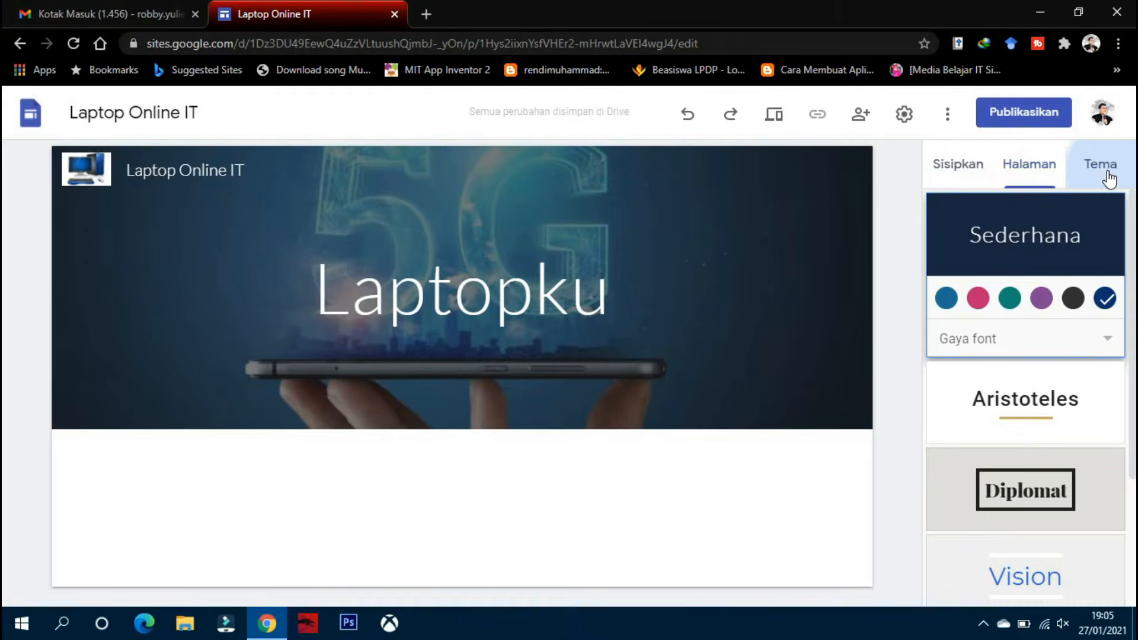
pyautogui.click(1041, 495)
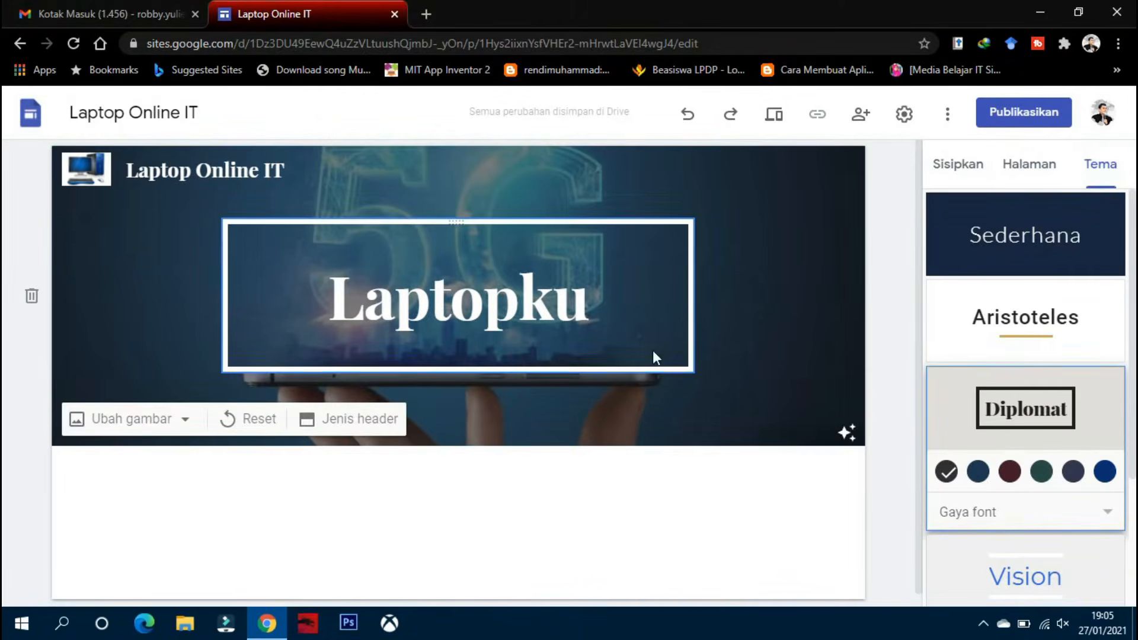
pyautogui.scroll(-3, 1008, 457)
pyautogui.click(1045, 400)
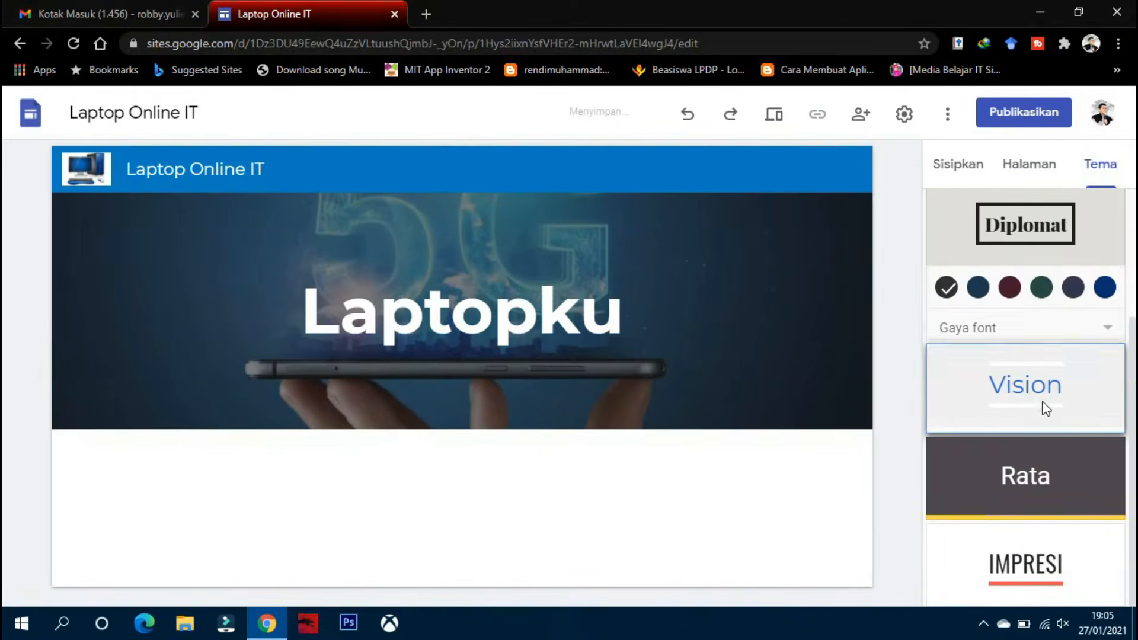
pyautogui.click(1054, 567)
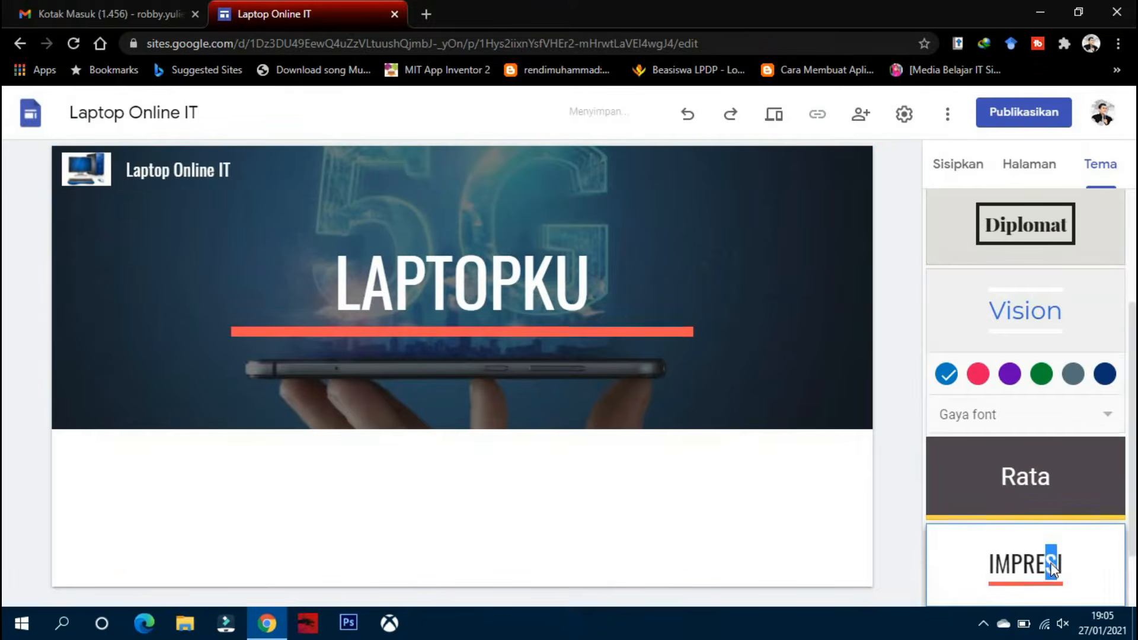
pyautogui.scroll(3, 1049, 534)
pyautogui.click(1044, 418)
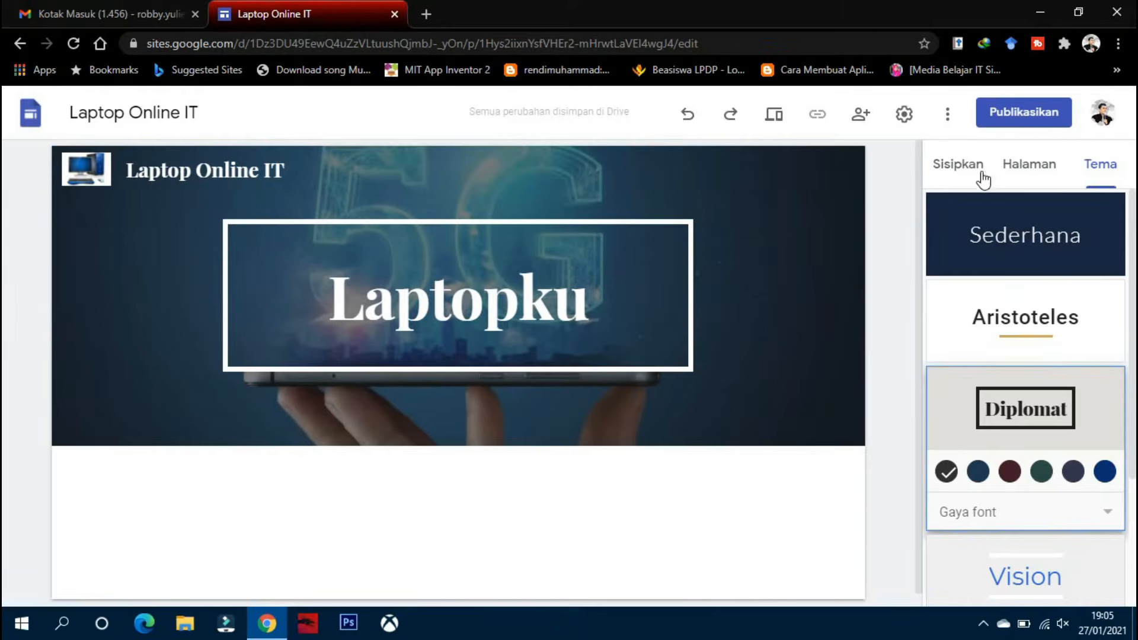
pyautogui.scroll(-3, 1081, 484)
pyautogui.scroll(3, 1072, 471)
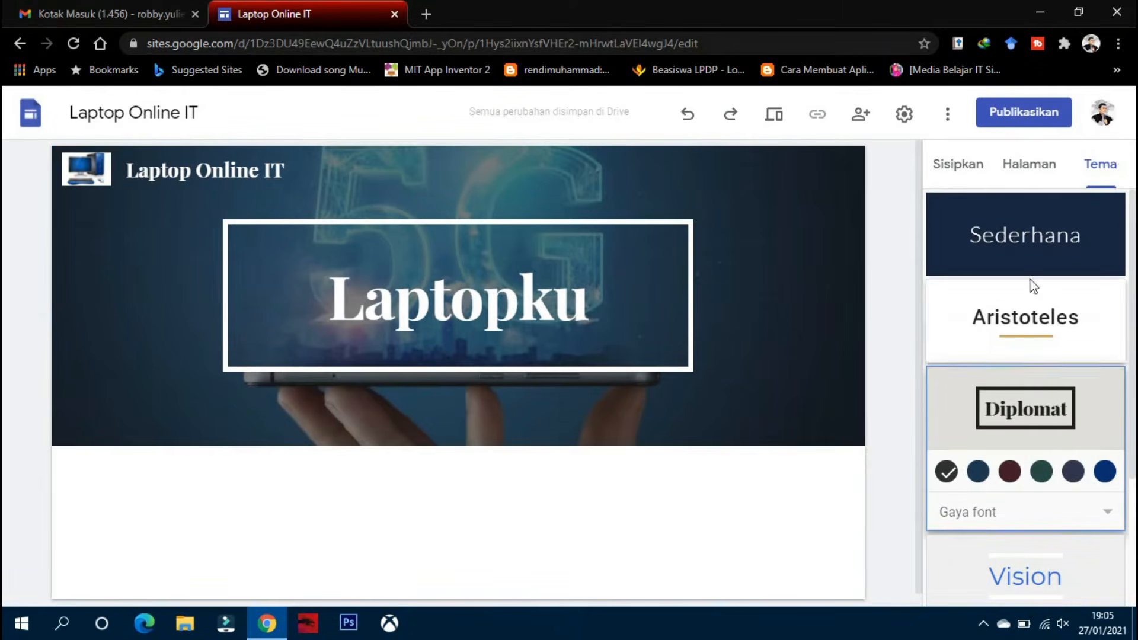
# Insert the layout with four images in a row and a caption under each below the header
pyautogui.click(971, 169)
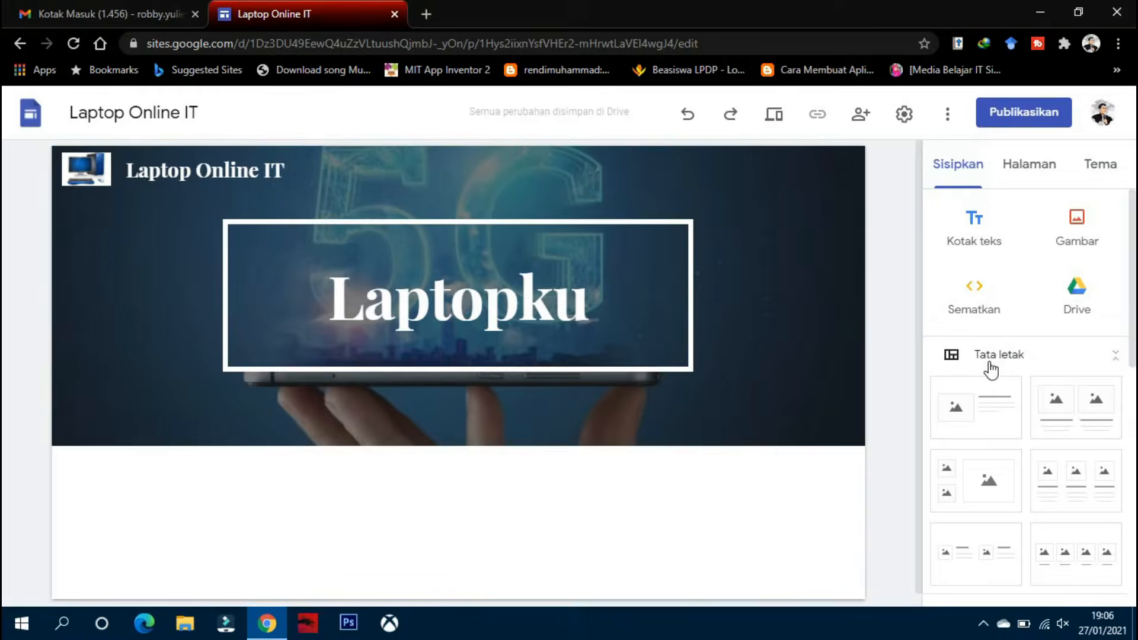
pyautogui.scroll(-1, 567, 467)
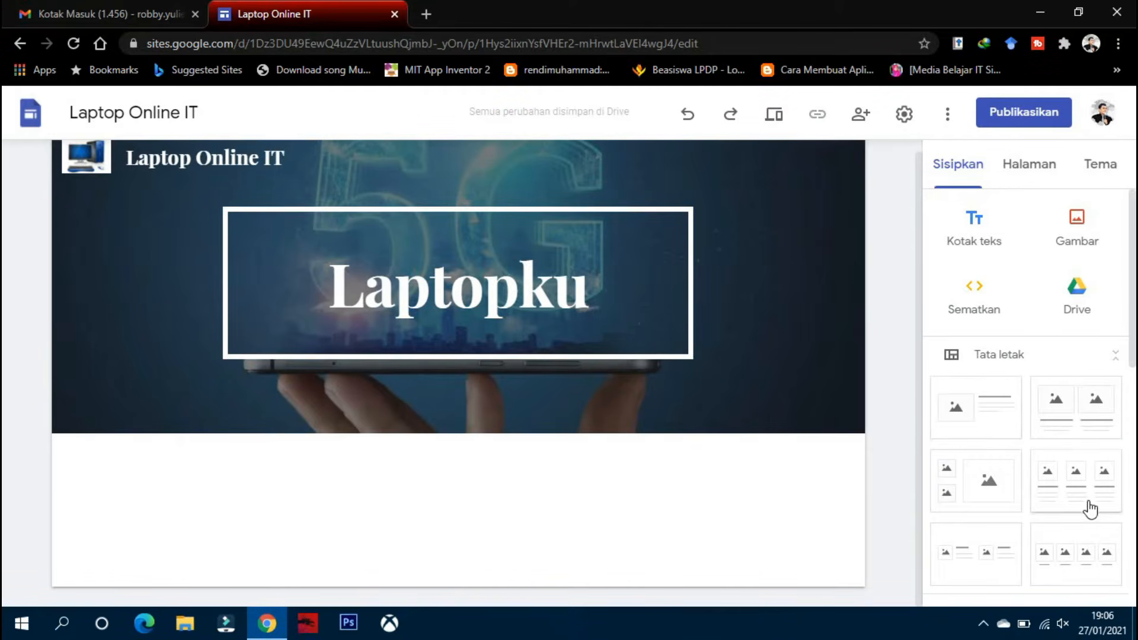
pyautogui.scroll(-3, 1085, 518)
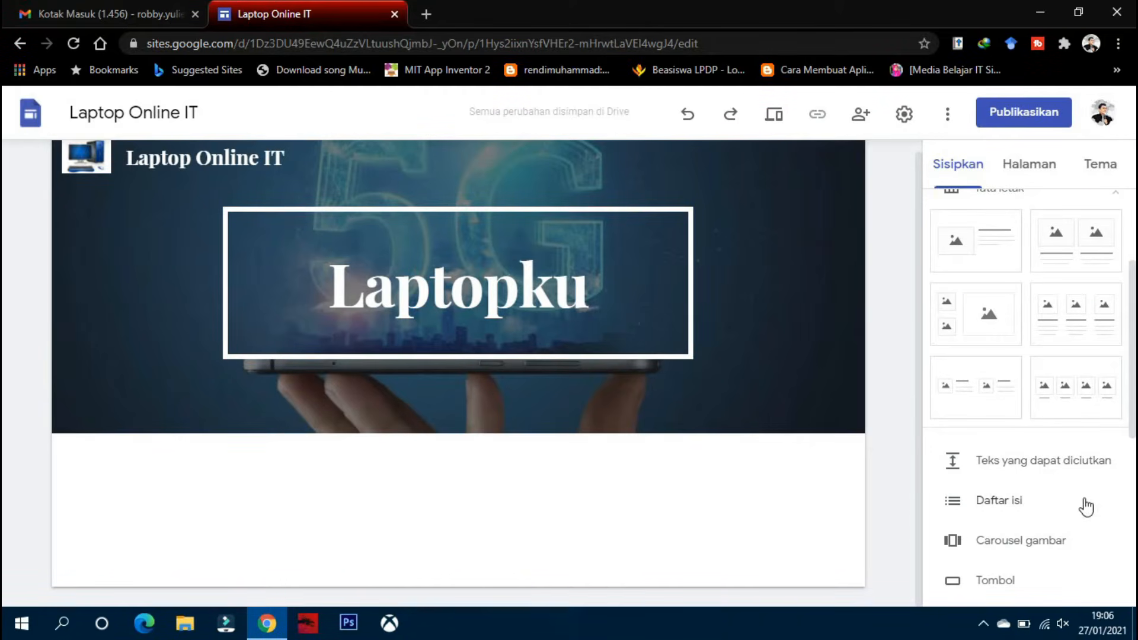
pyautogui.scroll(2, 1086, 507)
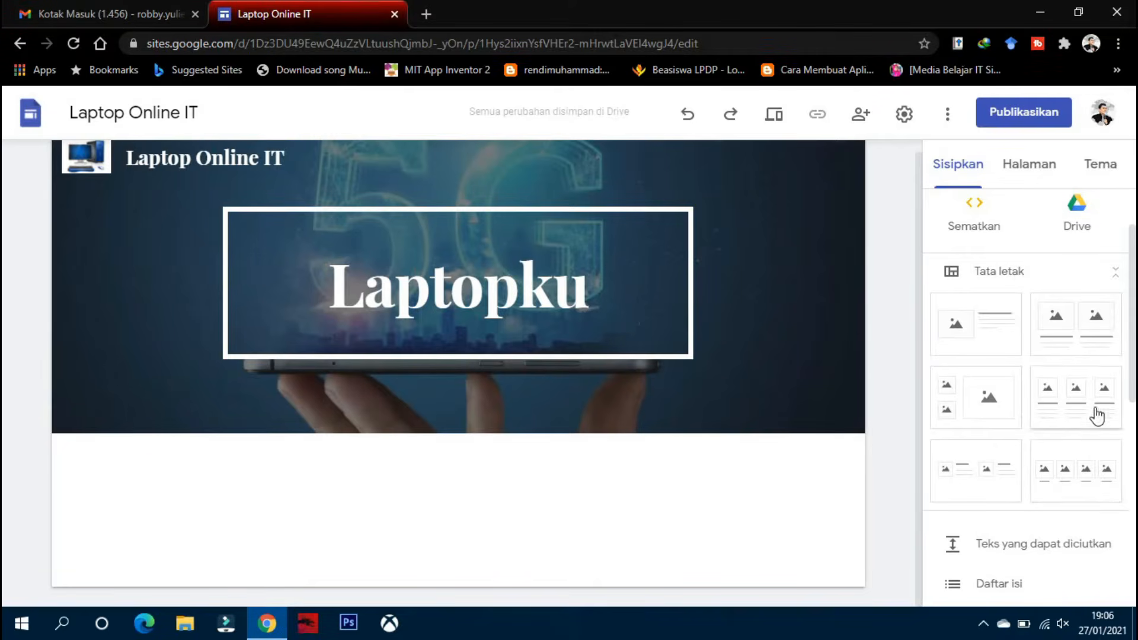
pyautogui.click(1088, 482)
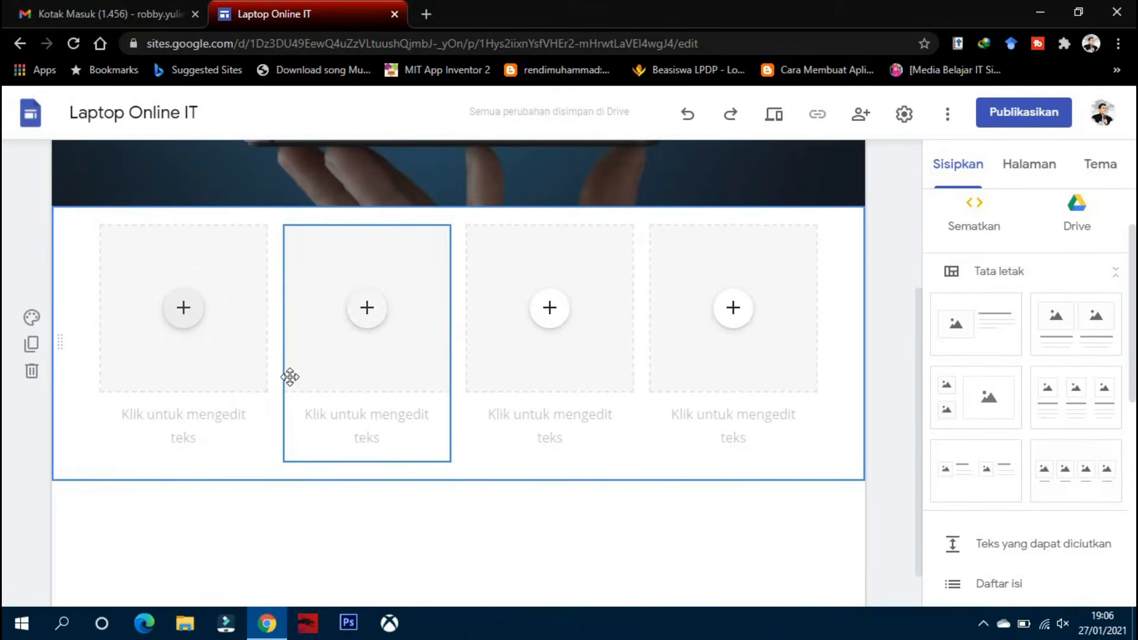
pyautogui.scroll(1, 604, 435)
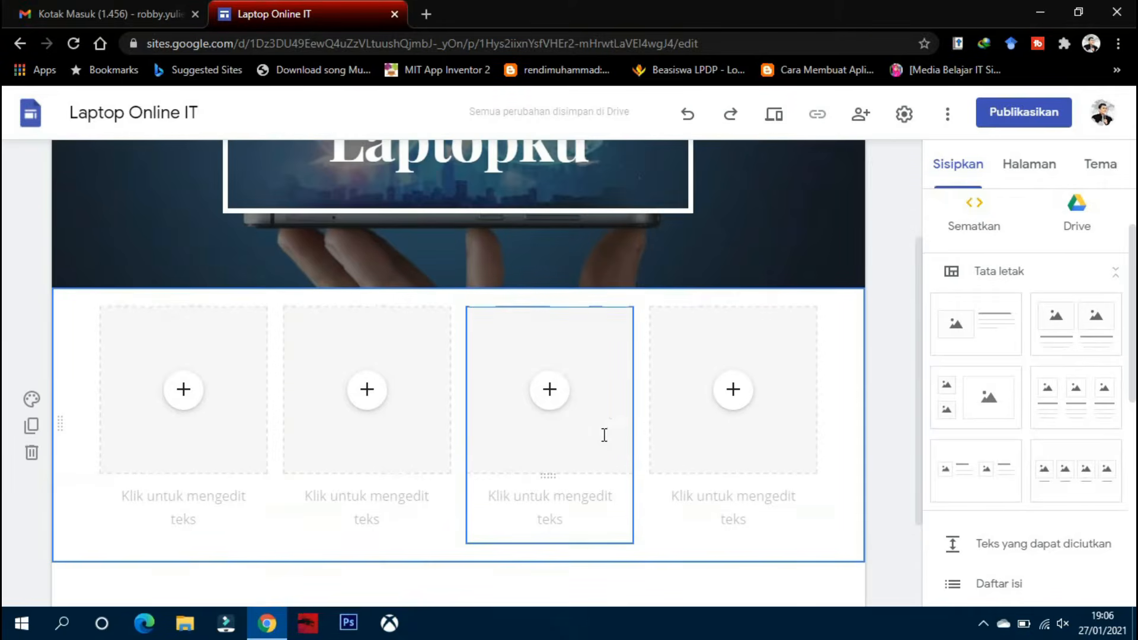
pyautogui.click(185, 398)
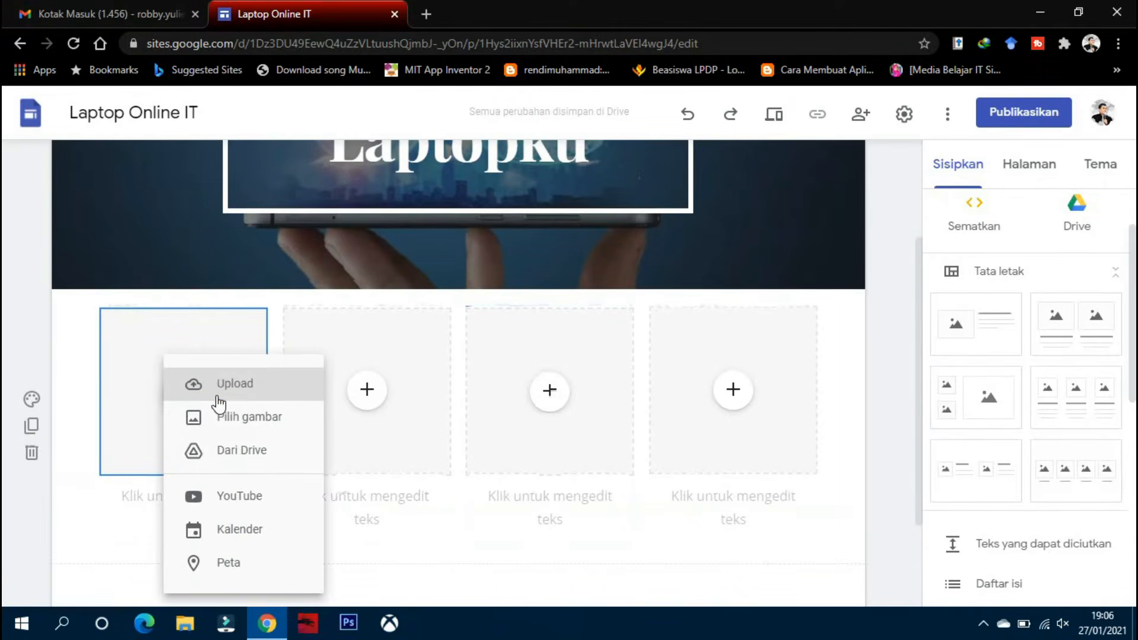
pyautogui.click(220, 401)
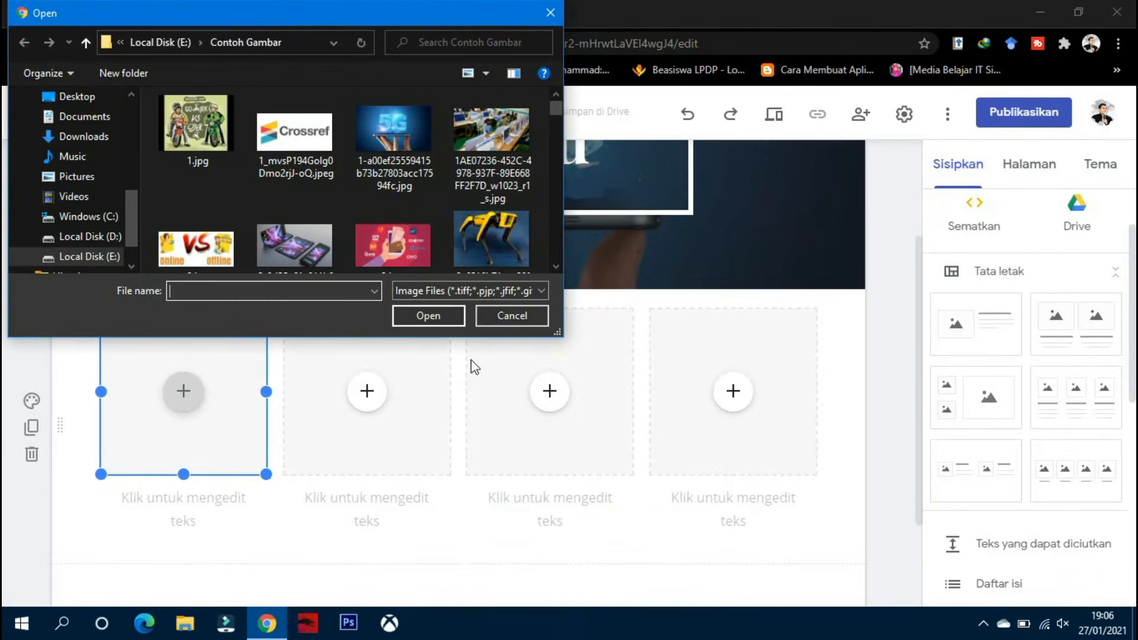
pyautogui.click(512, 316)
pyautogui.click(172, 391)
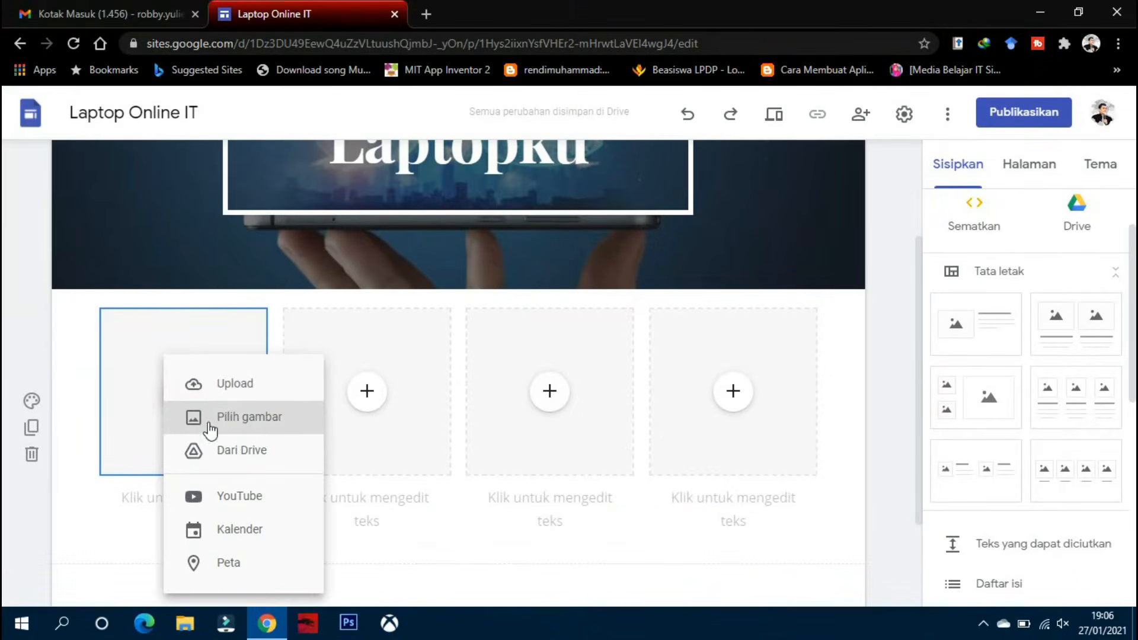
pyautogui.click(228, 429)
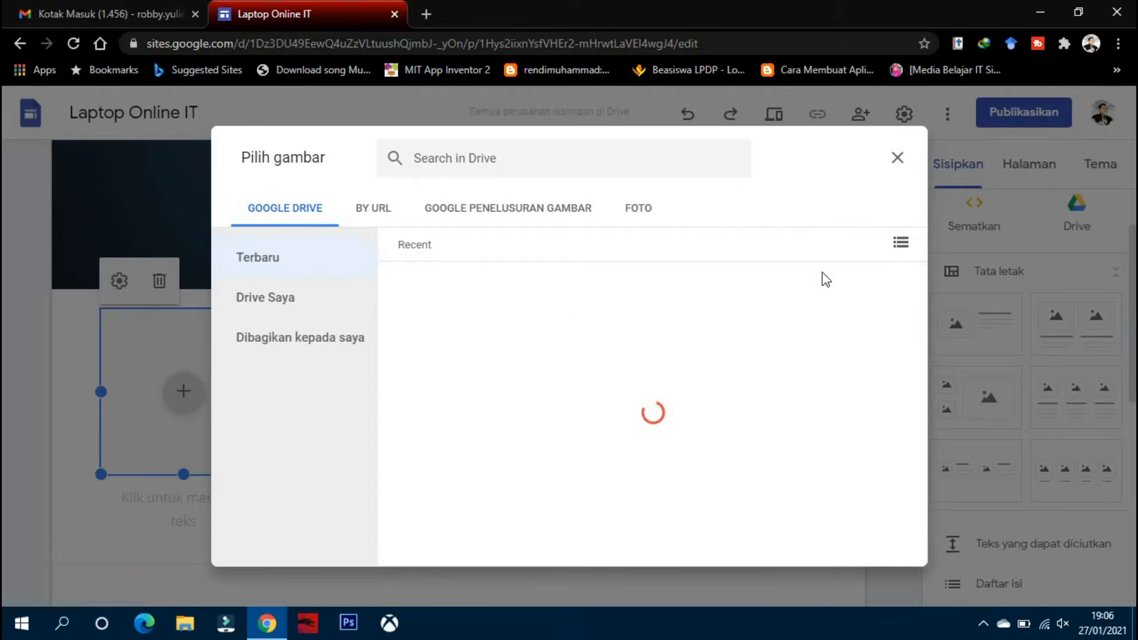
pyautogui.click(898, 158)
# Upload the foldable phone picture 2-9d35e61e811b05aec40f694b1c1cc187.jpg from the Contoh Gambar folder into the first image placeholder
pyautogui.click(183, 392)
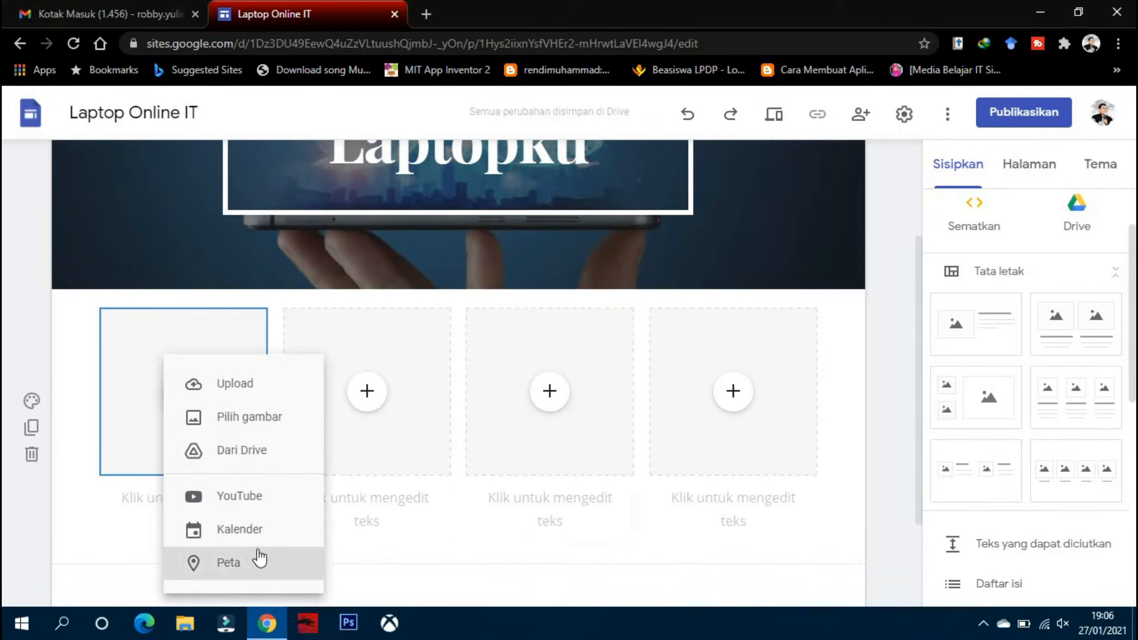
pyautogui.click(236, 387)
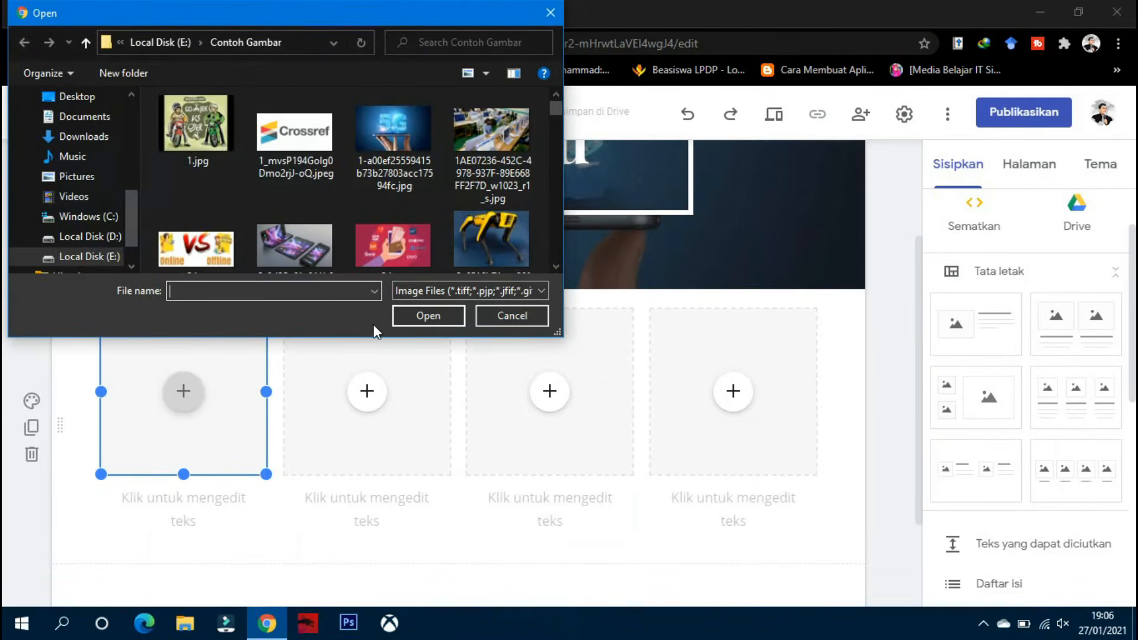
pyautogui.click(315, 255)
pyautogui.scroll(-2, 397, 241)
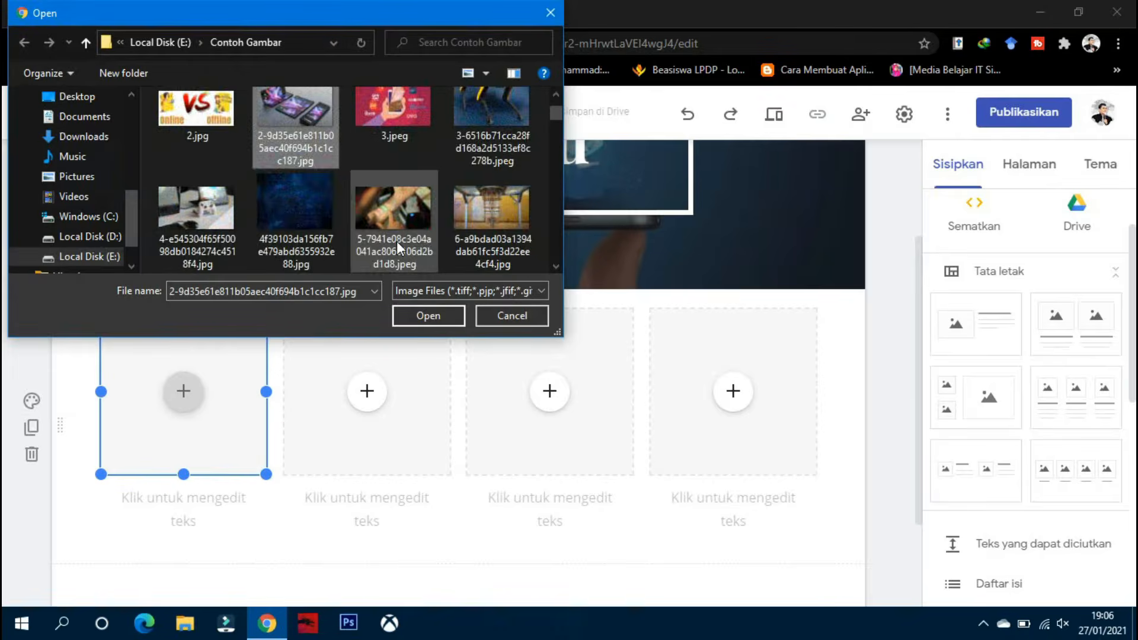
pyautogui.click(428, 314)
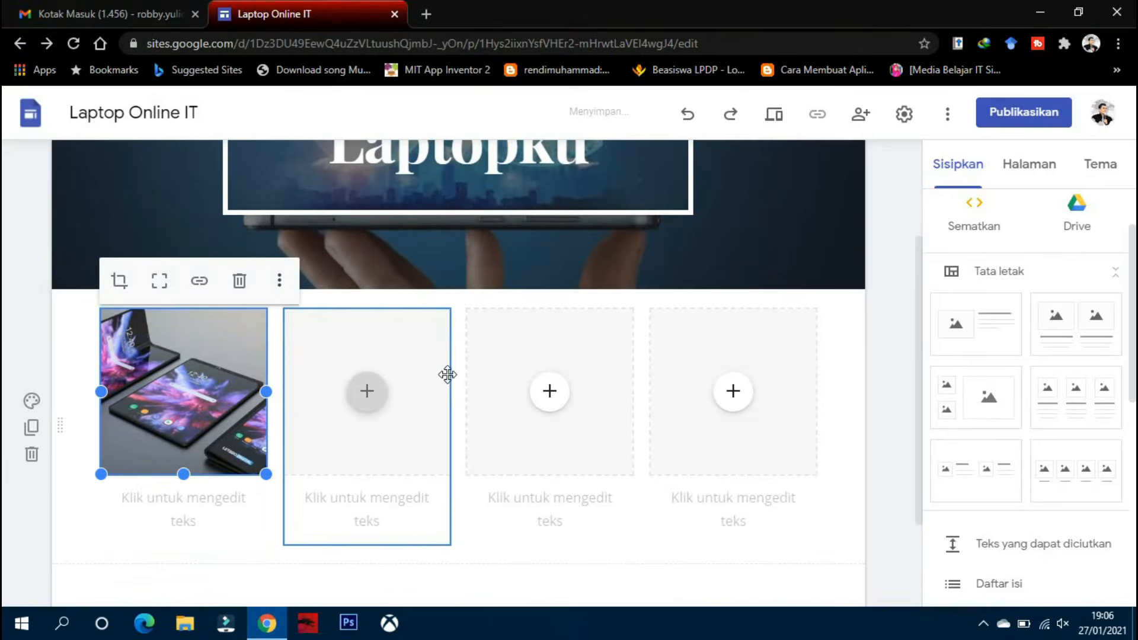
# Enter "Samsung Galaxy" as the caption under the first image and deselect it
pyautogui.click(204, 525)
pyautogui.write('Samsung')
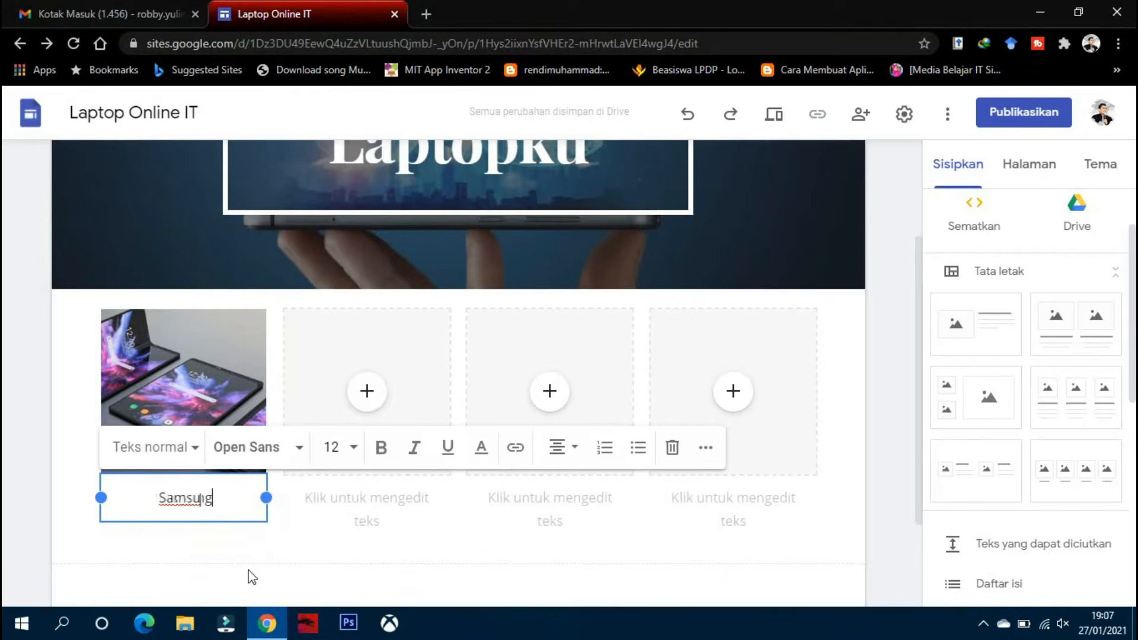
pyautogui.write(' Galaxy')
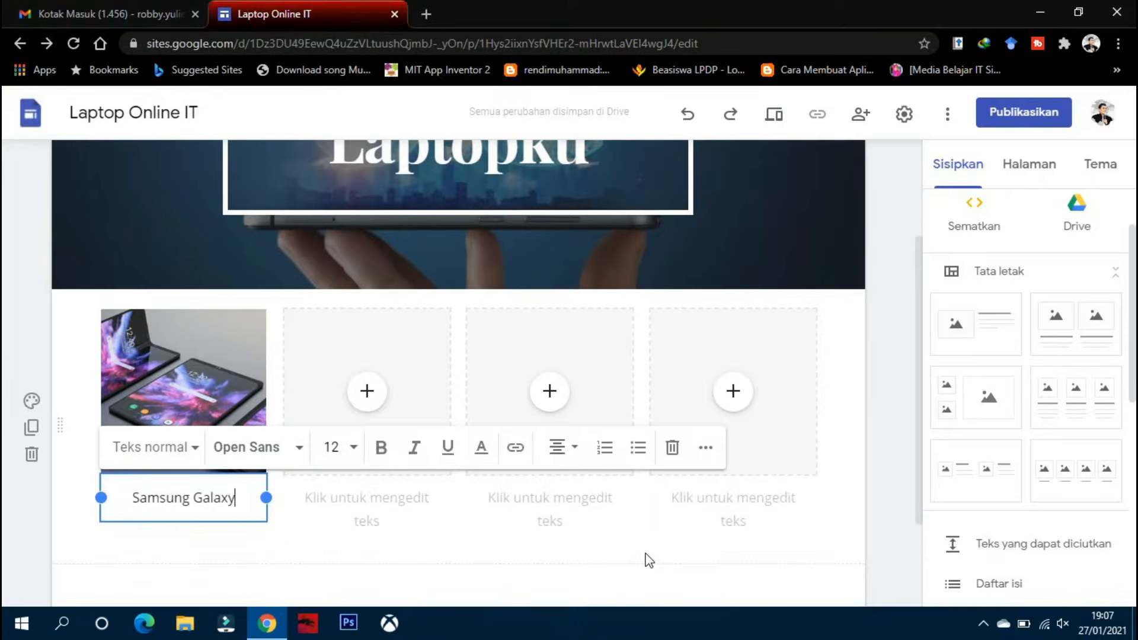
pyautogui.click(617, 565)
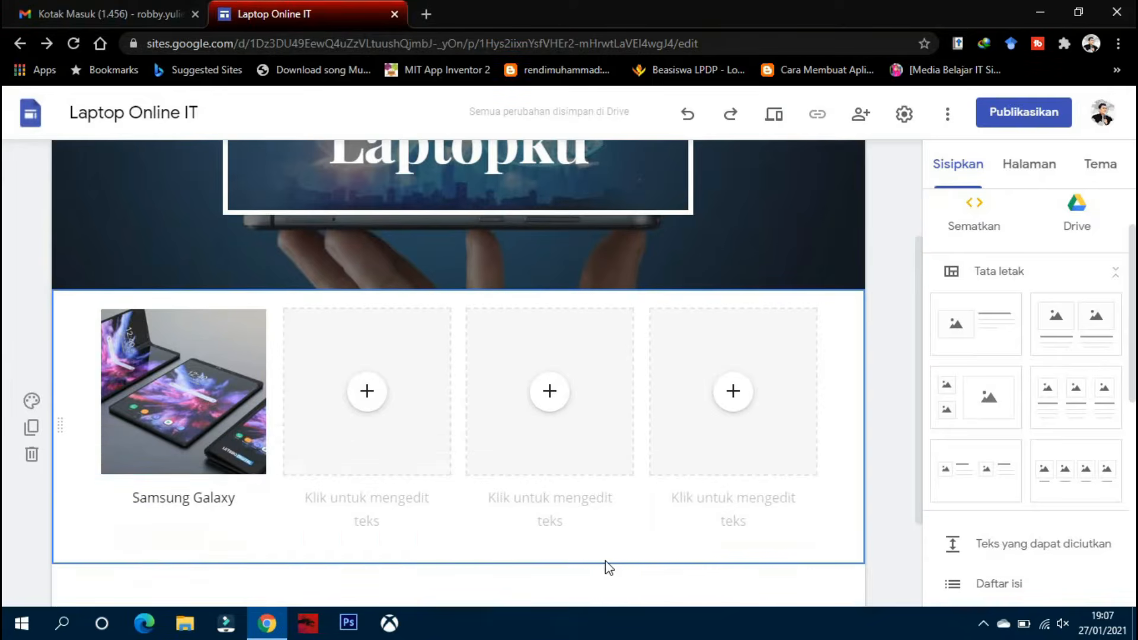
# Insert only the Birthdays calendar into the second placeholder and caption it "Kalendaar"
pyautogui.click(378, 395)
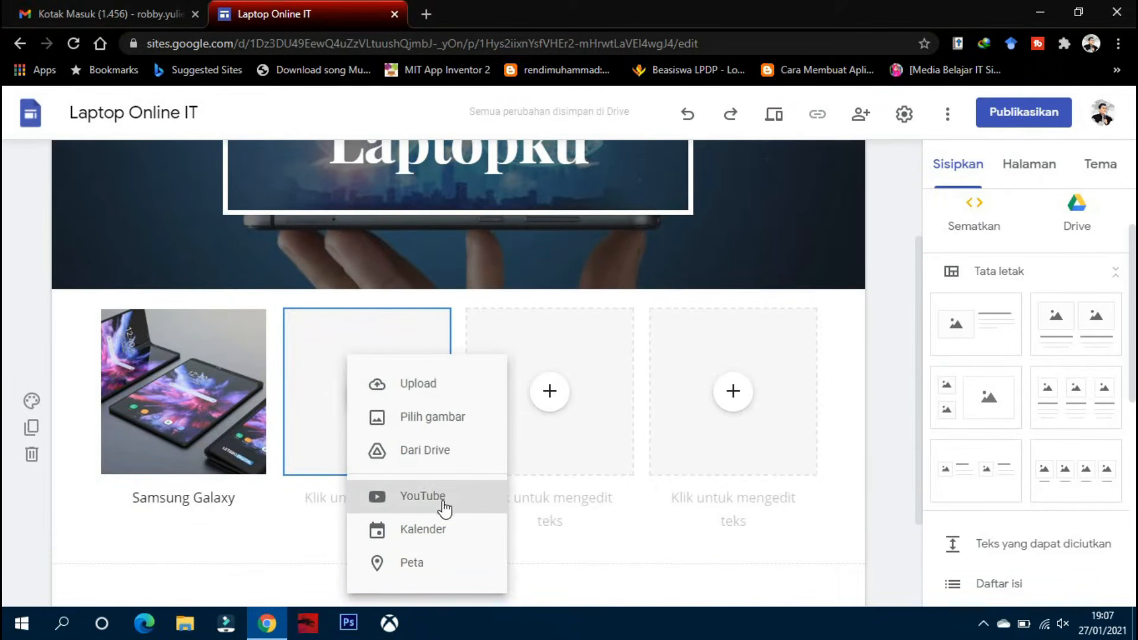
pyautogui.click(437, 531)
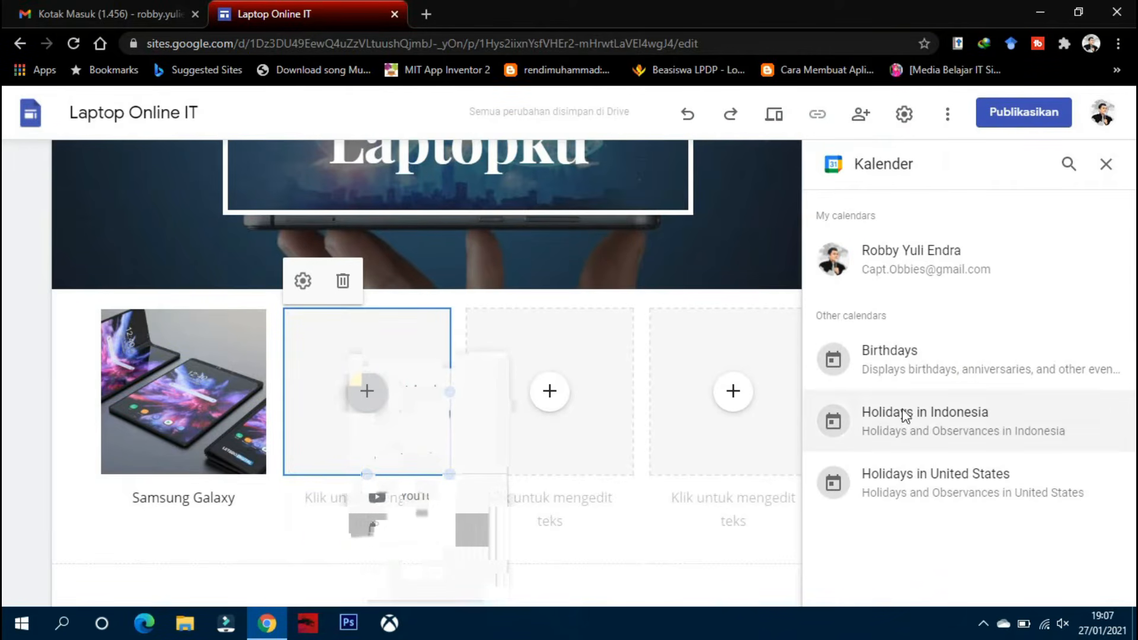
pyautogui.click(914, 354)
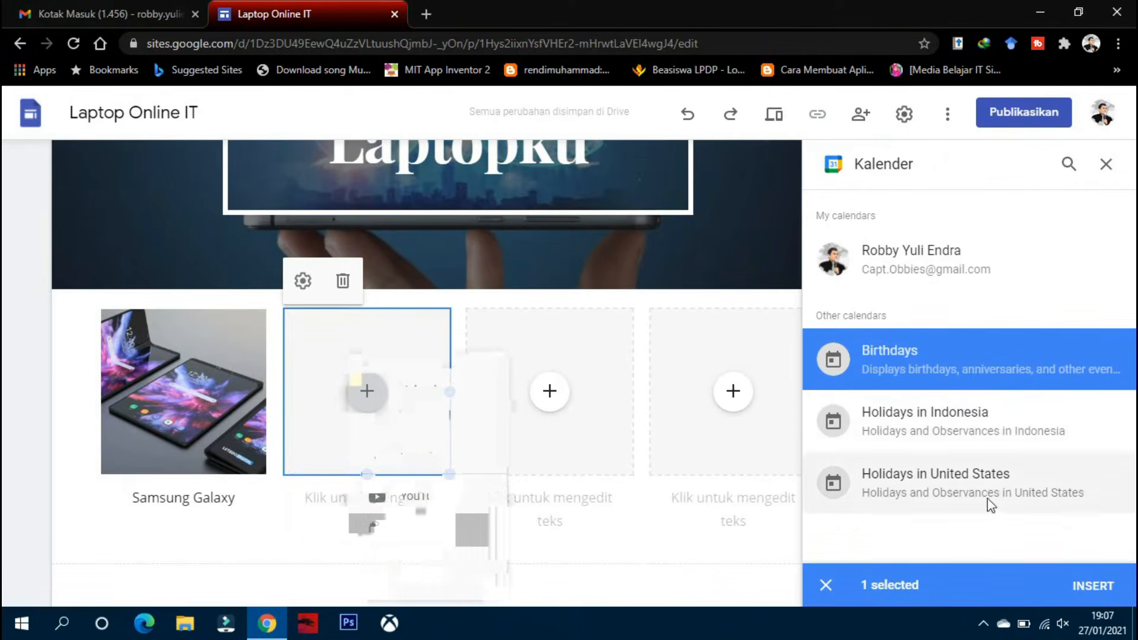
pyautogui.click(948, 424)
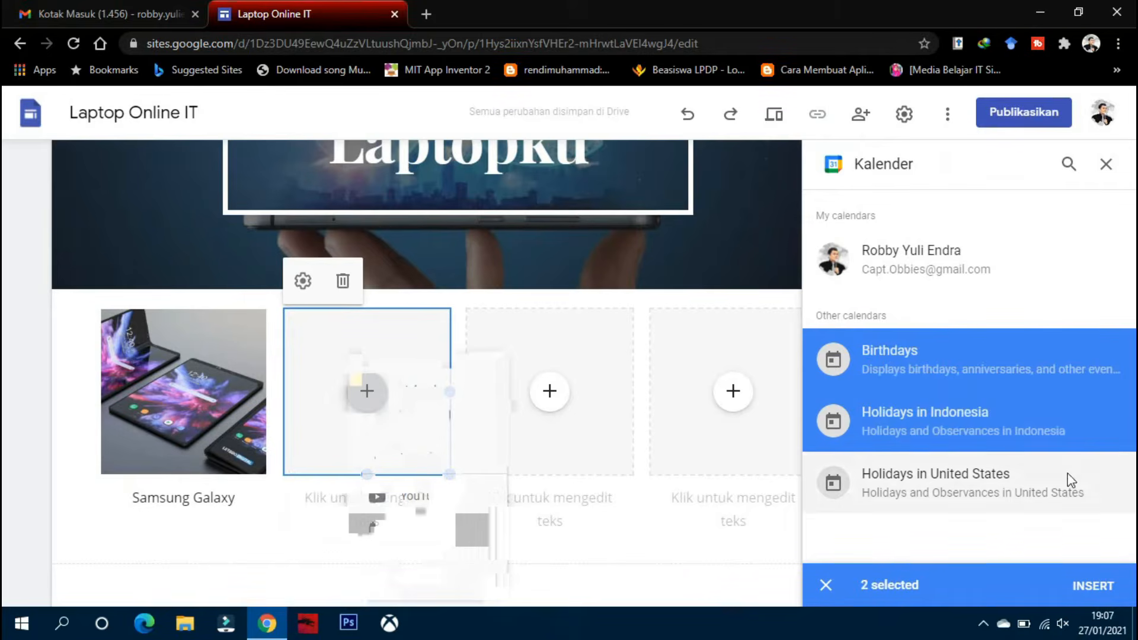
pyautogui.click(927, 440)
pyautogui.click(1093, 586)
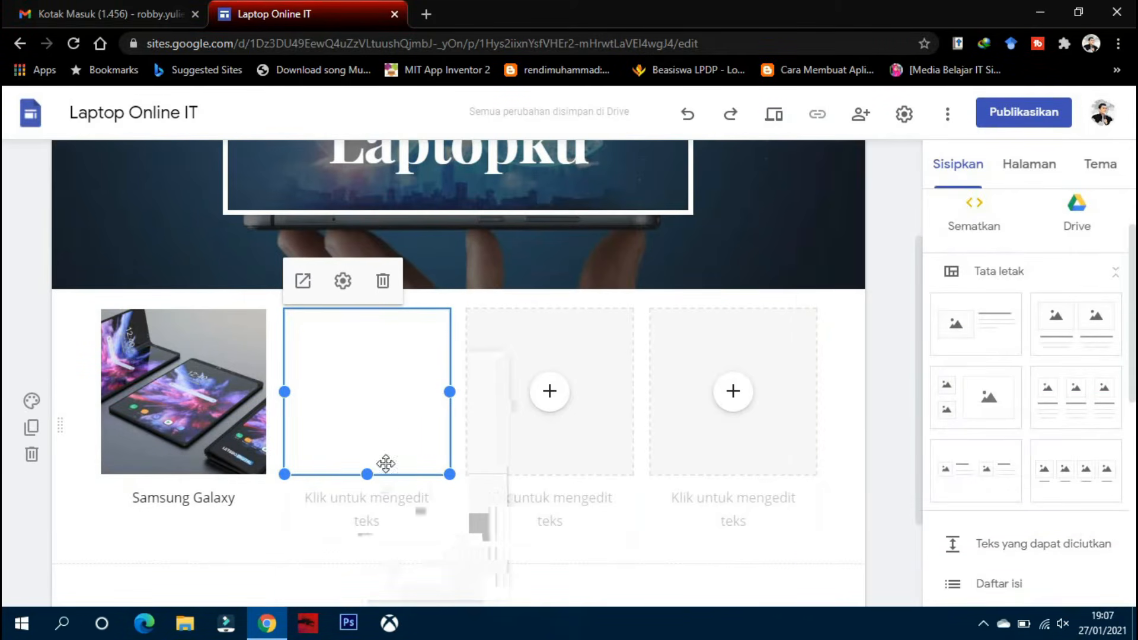
pyautogui.click(385, 505)
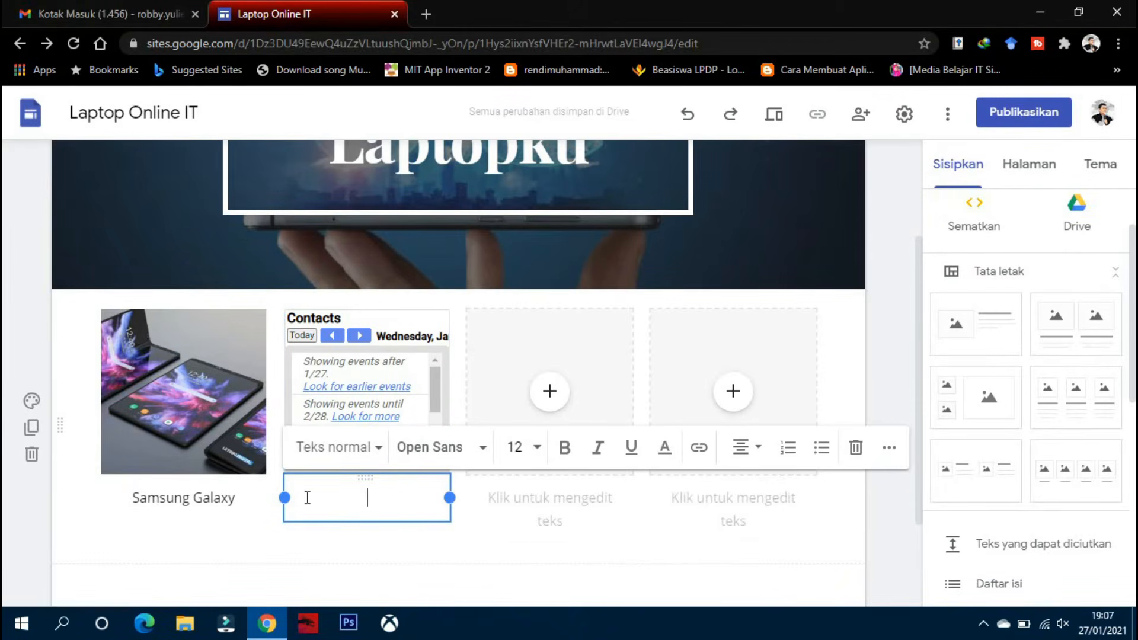
pyautogui.write('Kalendaar')
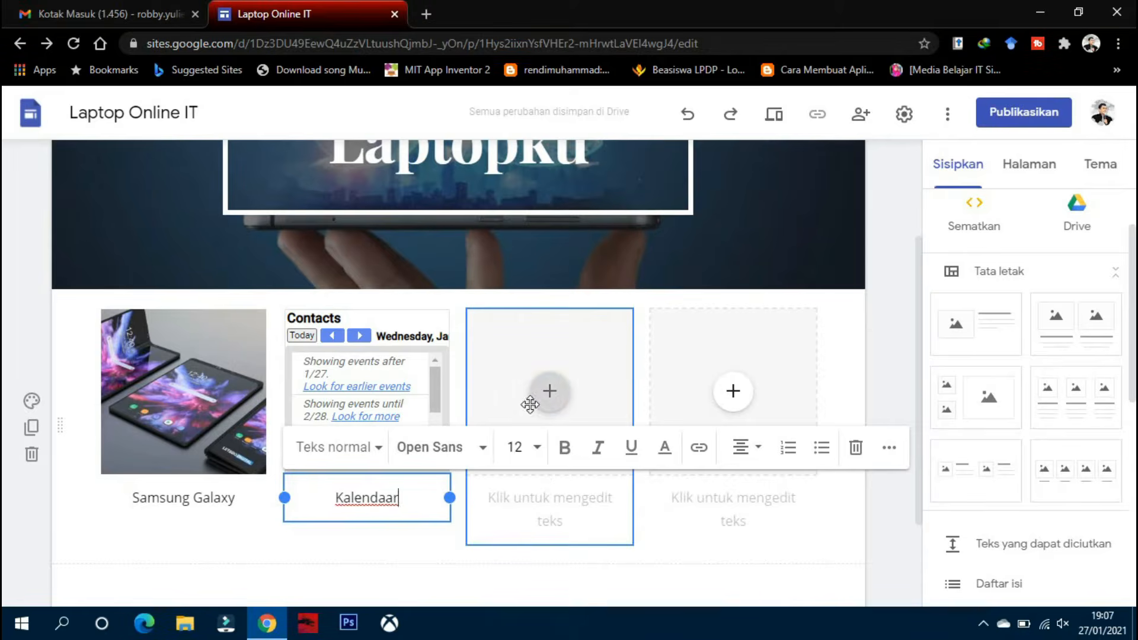
# Open the YouTube video picker for the third placeholder and go to YouTube Studio in a new browser tab
pyautogui.click(556, 400)
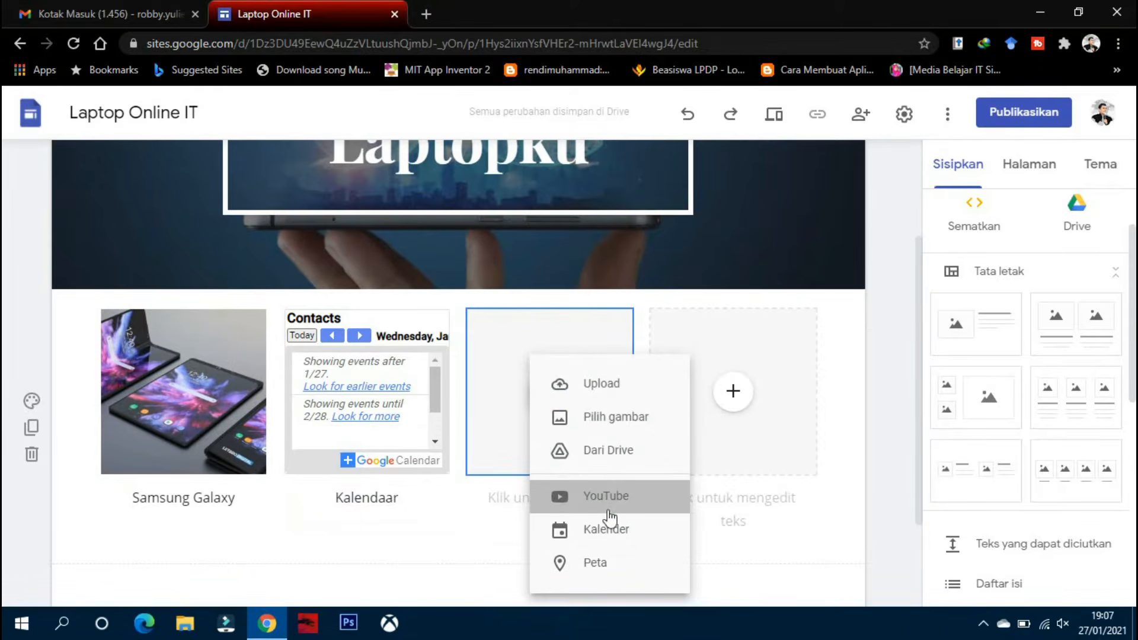
pyautogui.click(609, 501)
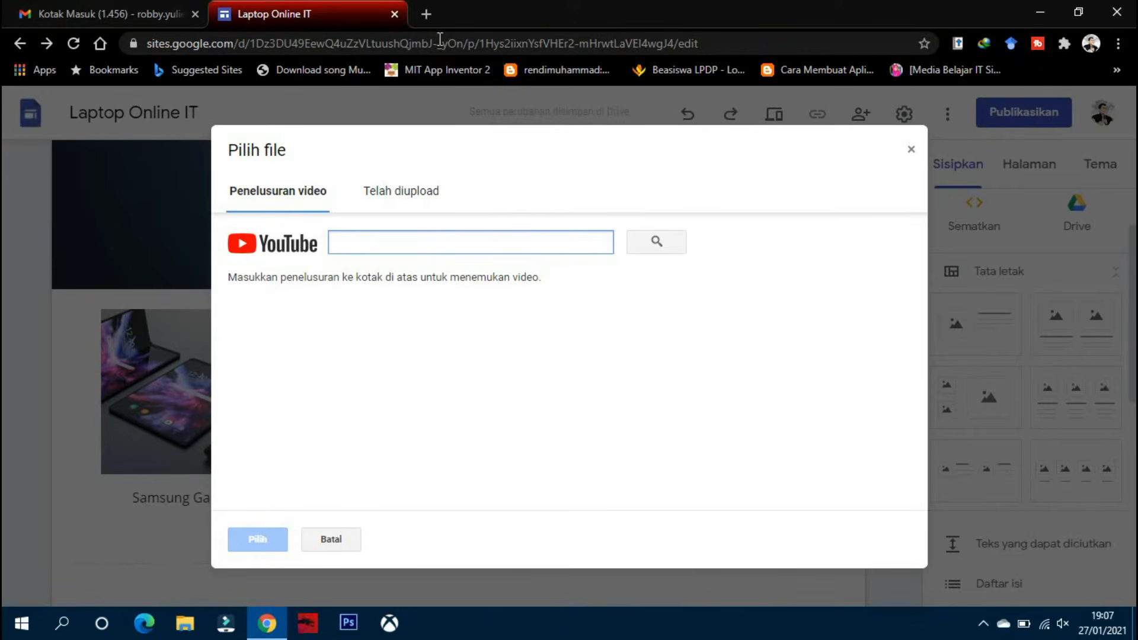
pyautogui.click(425, 14)
pyautogui.write('you')
pyautogui.press('Return')
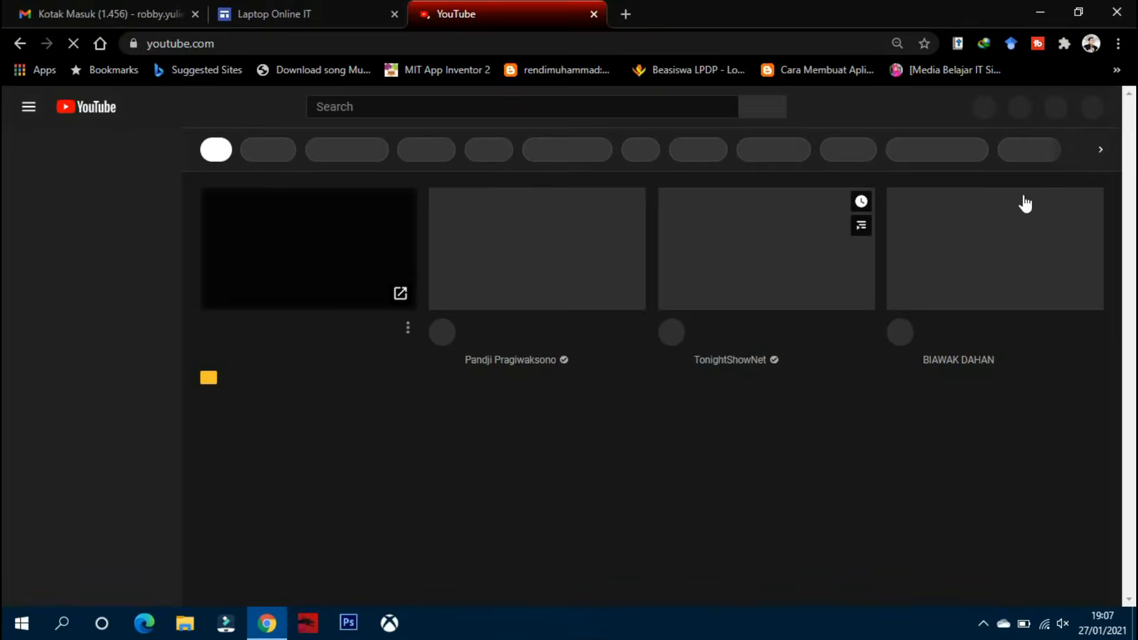
pyautogui.click(1087, 108)
pyautogui.click(951, 228)
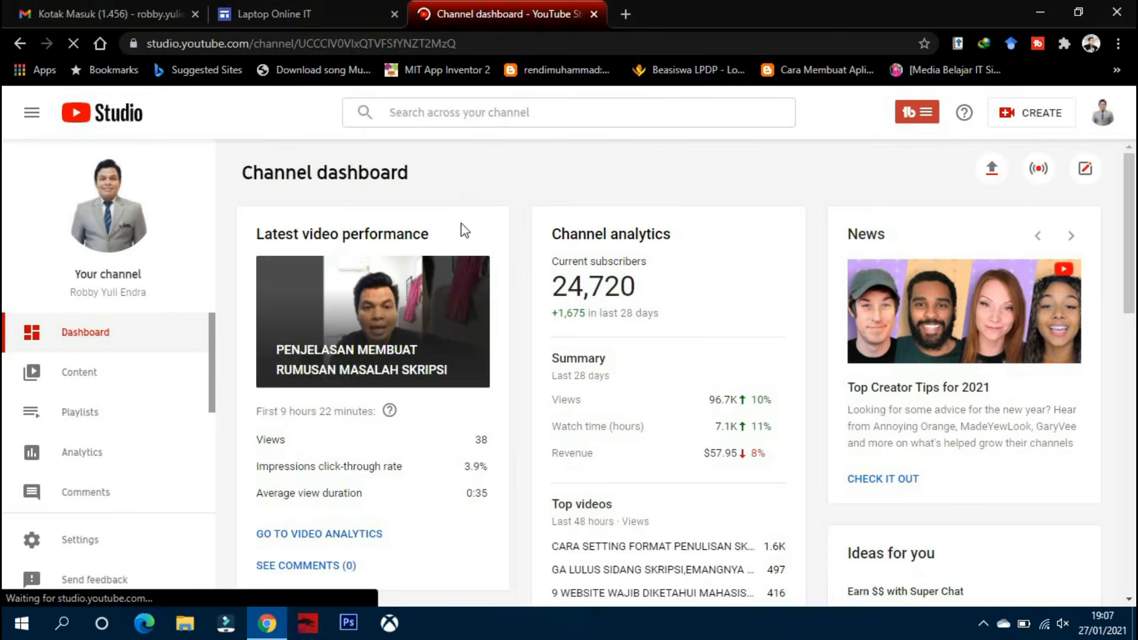
# Copy the video link of "CARA MEMBUAT KELOMPOK DISKUSI OTOMATIS SECARA ONLINE" from its details among the channel's uploads
pyautogui.click(99, 373)
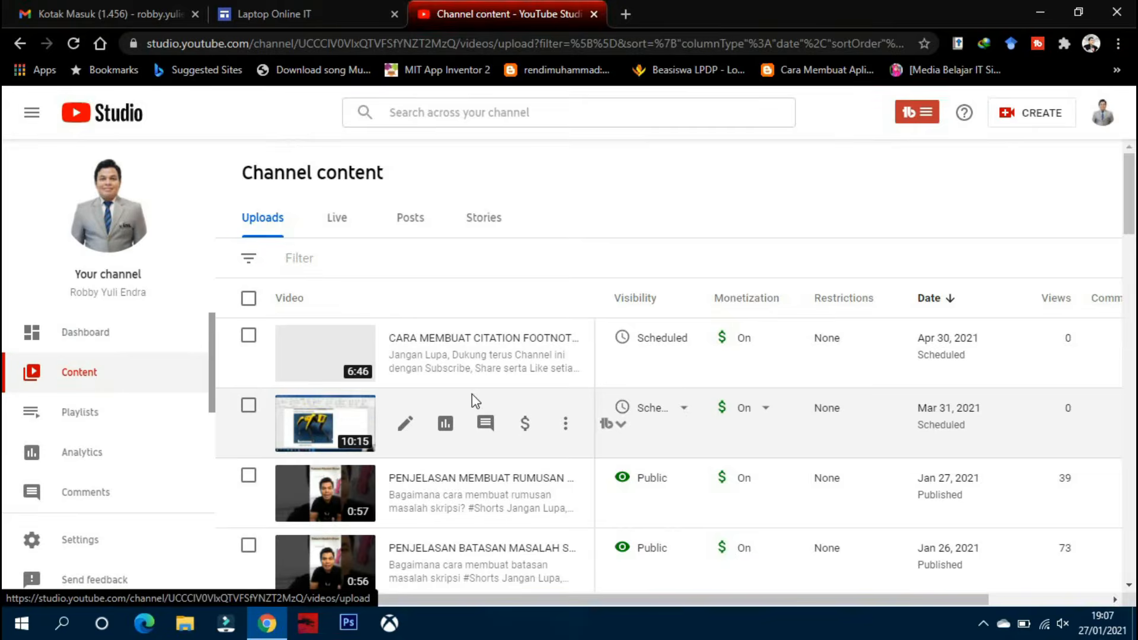
pyautogui.scroll(-5, 463, 433)
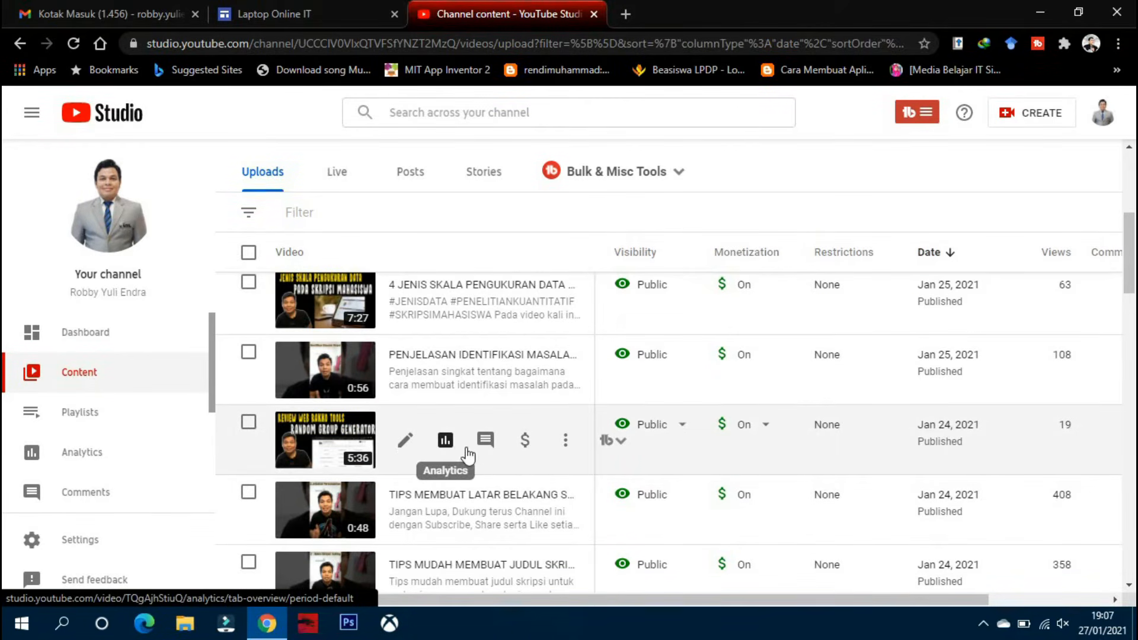
pyautogui.click(407, 441)
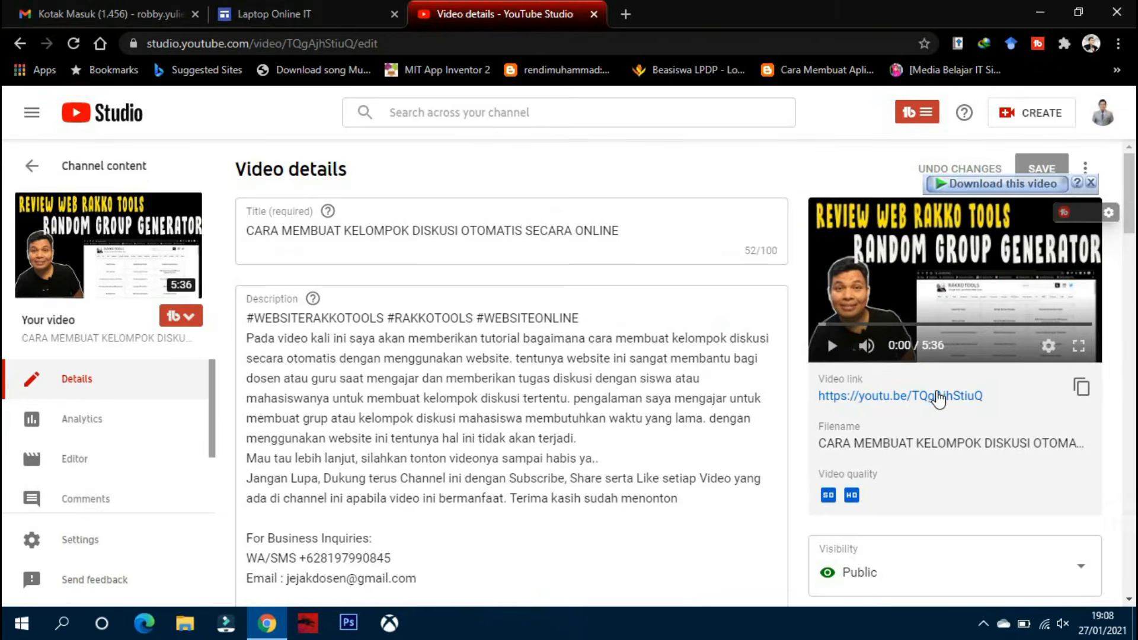
pyautogui.click(1084, 387)
pyautogui.click(249, 15)
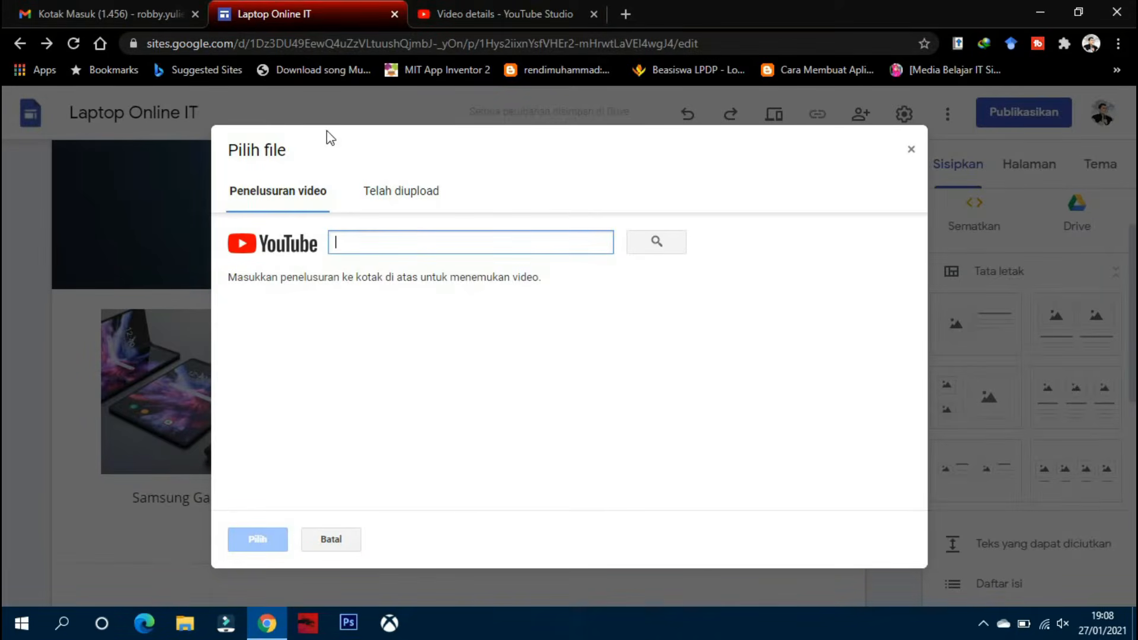
pyautogui.hotkey('ctrl', 'v')
pyautogui.click(655, 245)
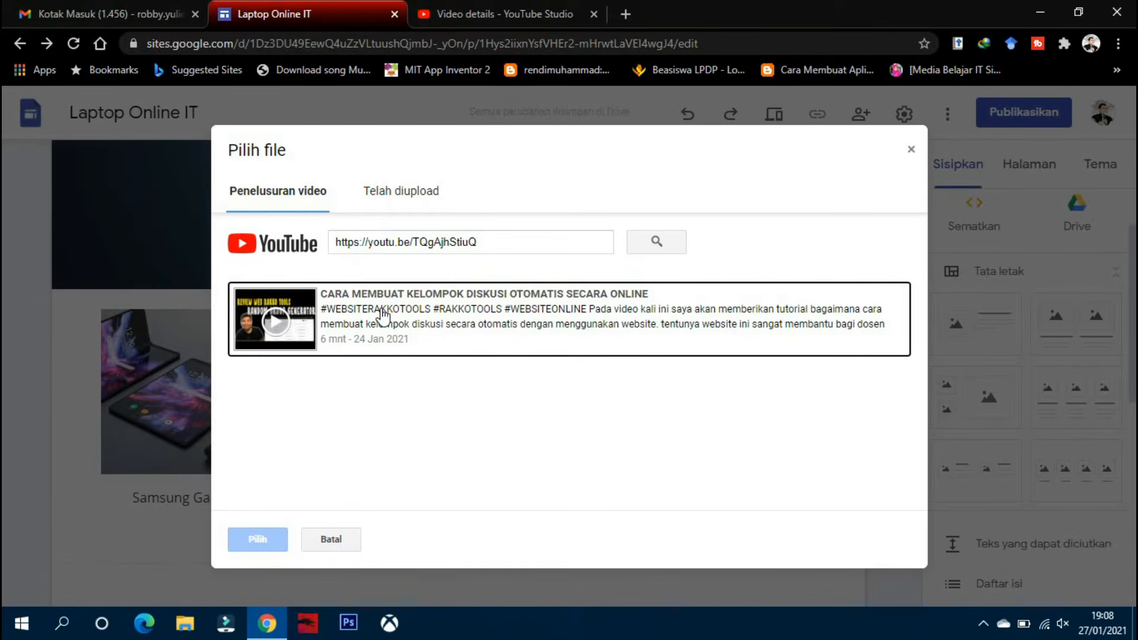
pyautogui.click(383, 317)
pyautogui.click(267, 544)
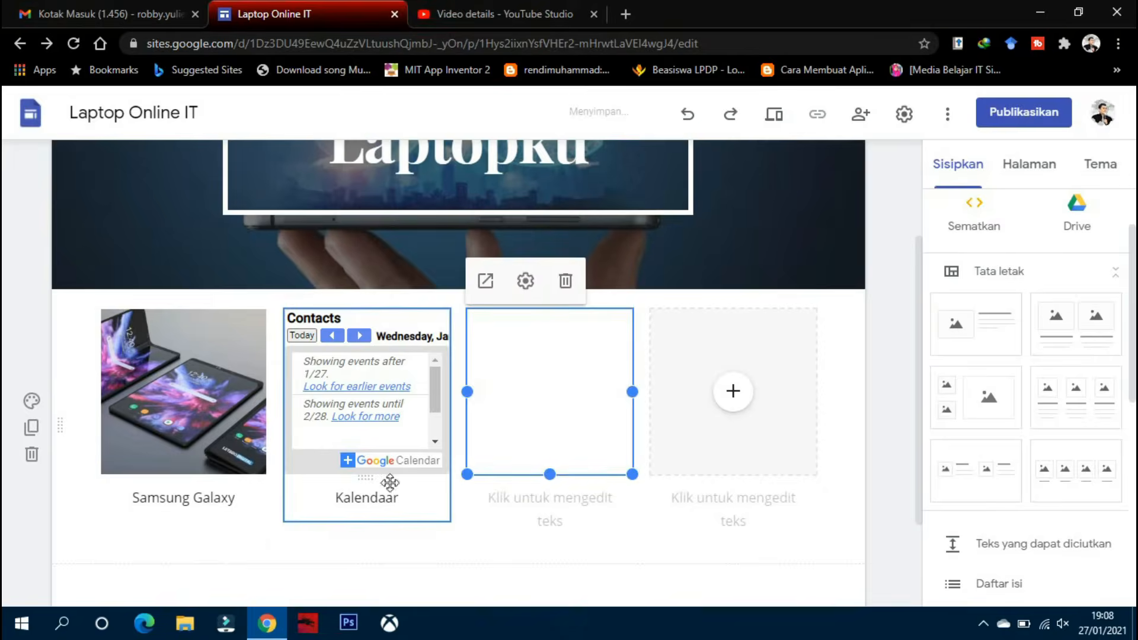
# Enter "Youtube Channel" as the caption under the video
pyautogui.click(548, 521)
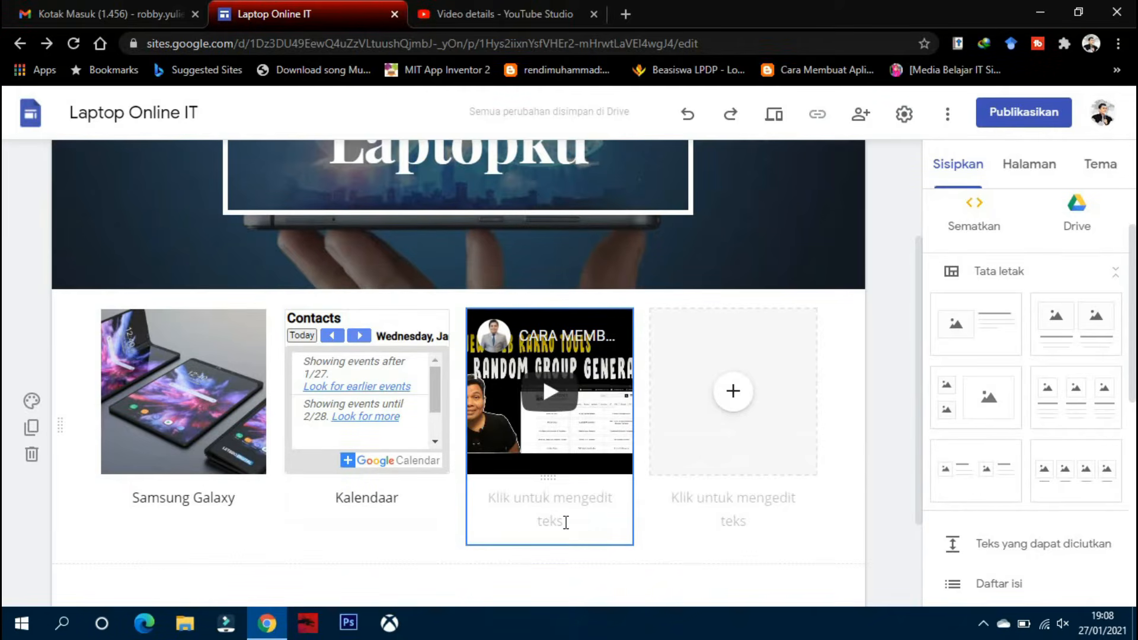
pyautogui.click(566, 522)
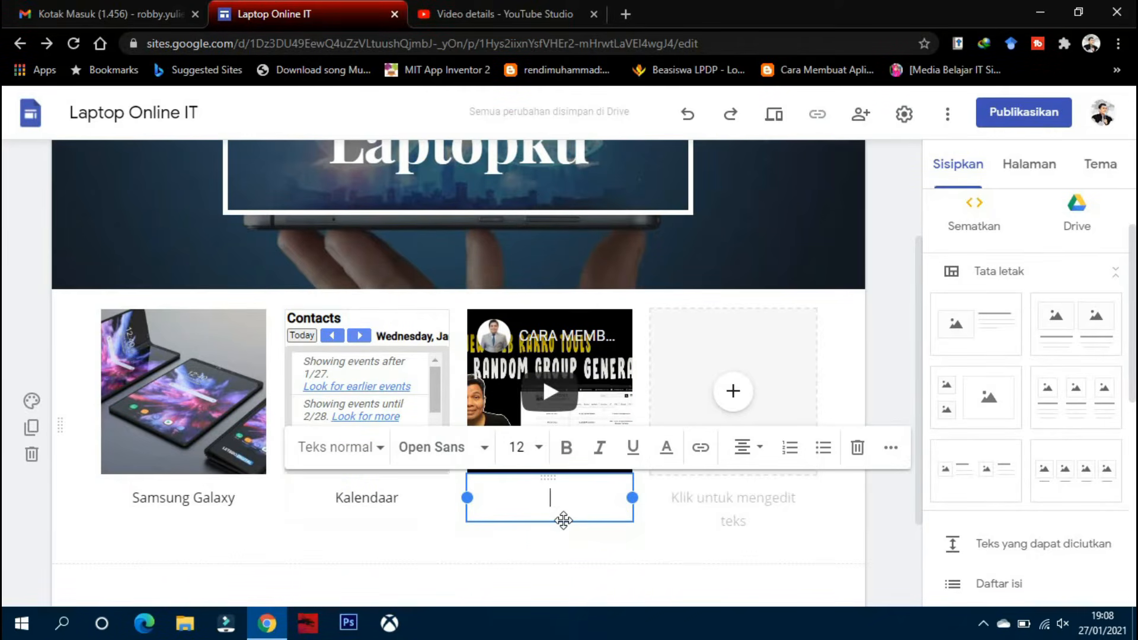
pyautogui.write('Youtube Channel')
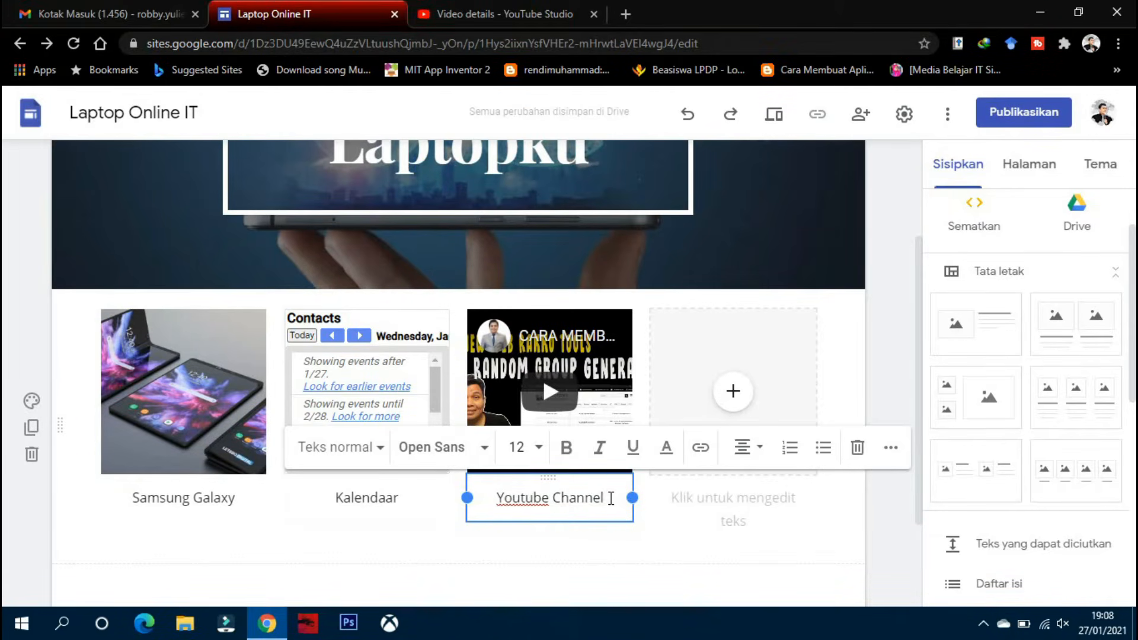
# Make the captions "Youtube Channel", "Kalendaar" and "Samsung Galaxy" bold
pyautogui.moveTo(610, 498); pyautogui.dragTo(480, 497)
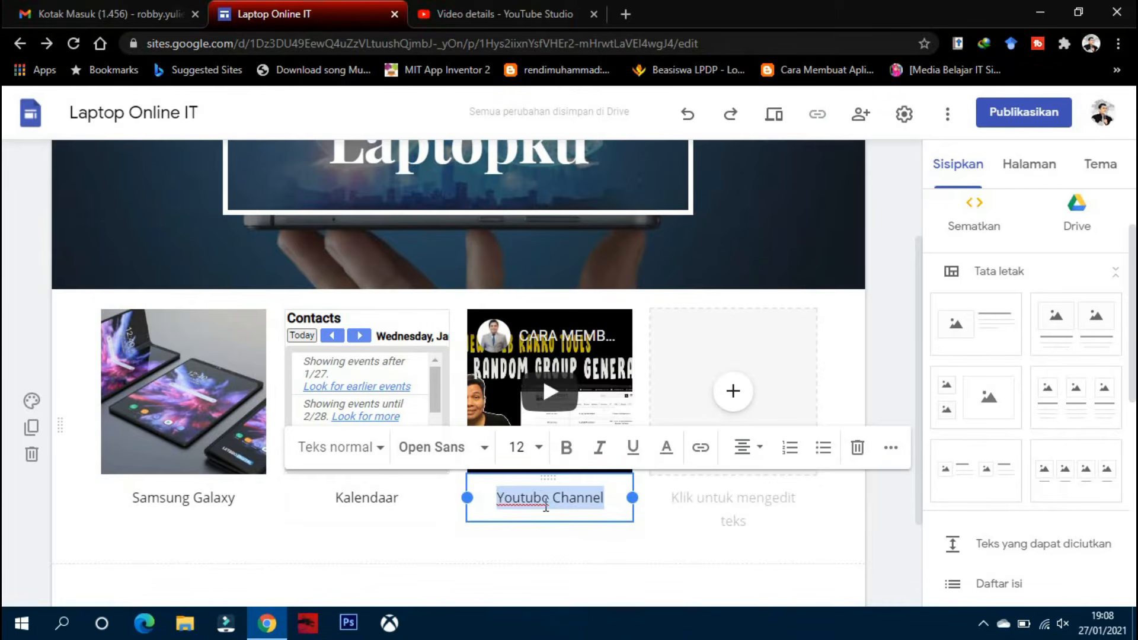
pyautogui.click(566, 448)
pyautogui.click(414, 500)
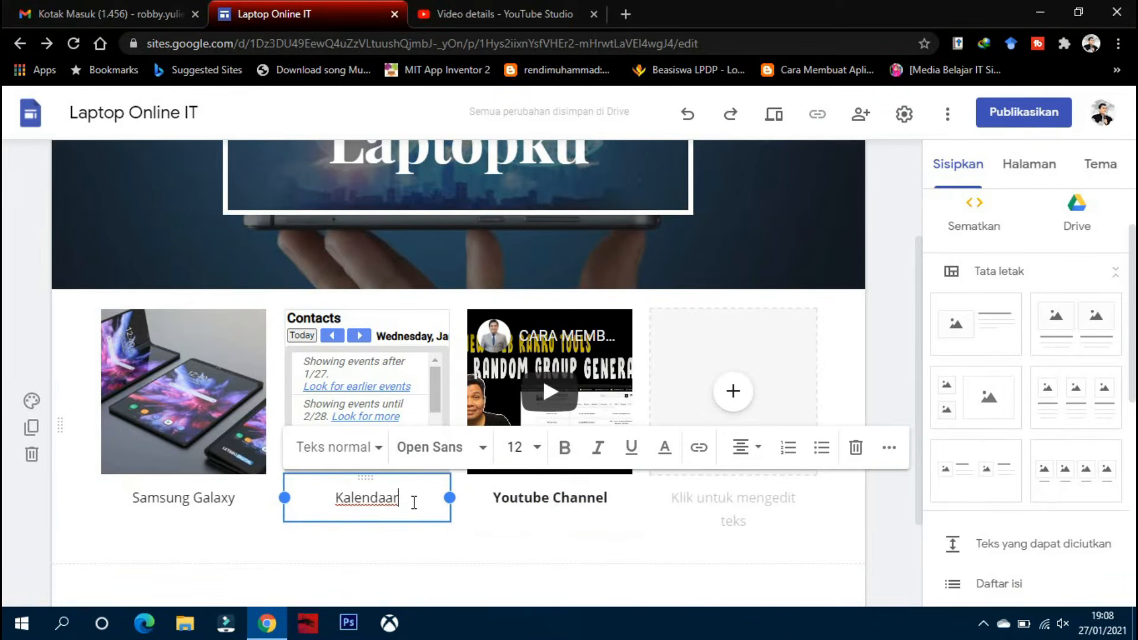
pyautogui.moveTo(413, 498); pyautogui.dragTo(326, 498)
pyautogui.click(565, 448)
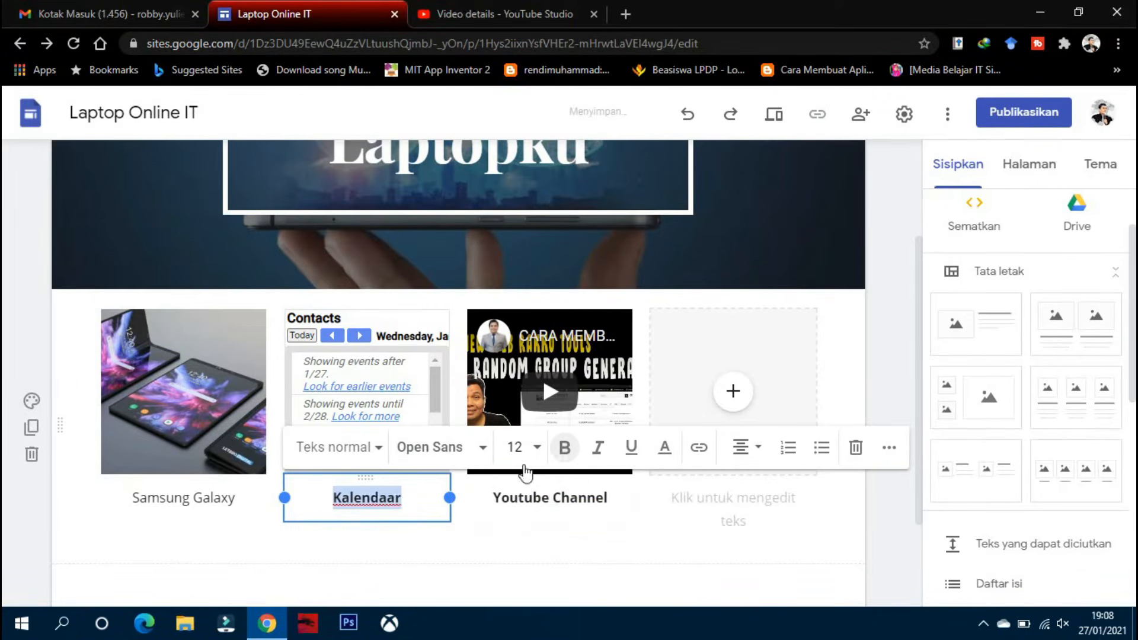
pyautogui.click(249, 497)
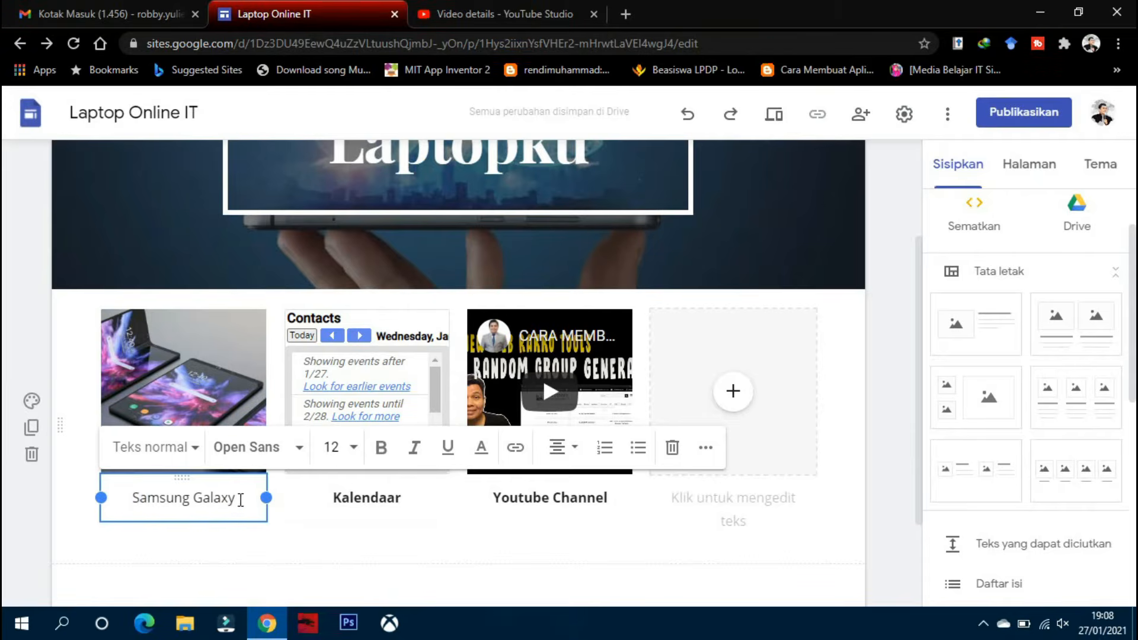
pyautogui.moveTo(241, 500); pyautogui.dragTo(97, 496)
pyautogui.click(381, 447)
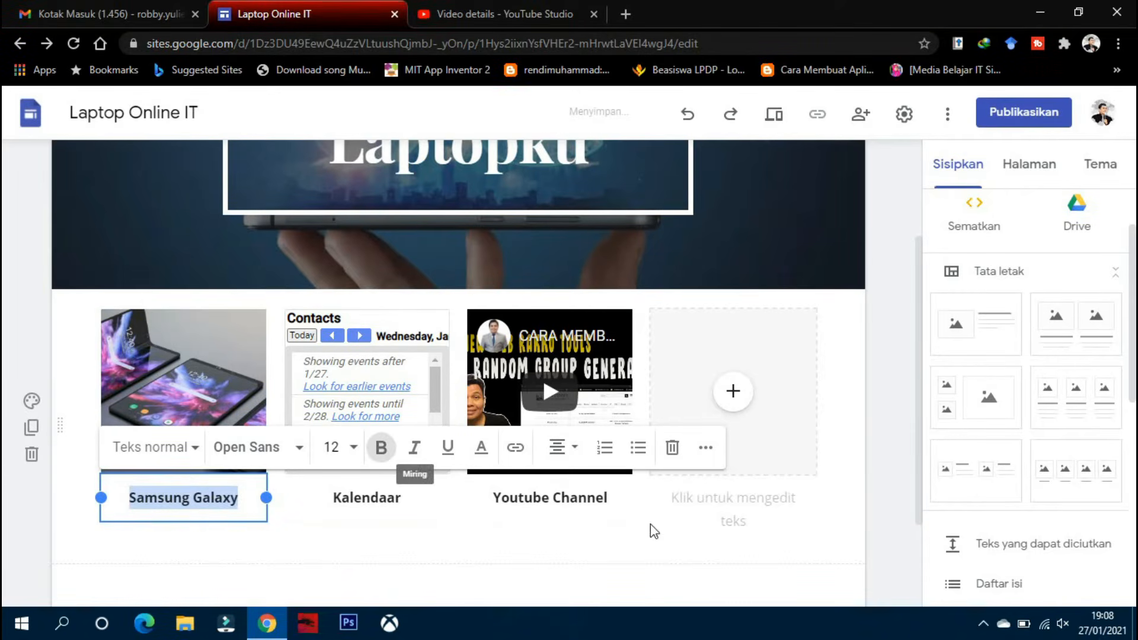
# Insert a map of Universitas Bandar Lampung into the fourth placeholder of the four-column layout
pyautogui.click(734, 391)
pyautogui.click(798, 561)
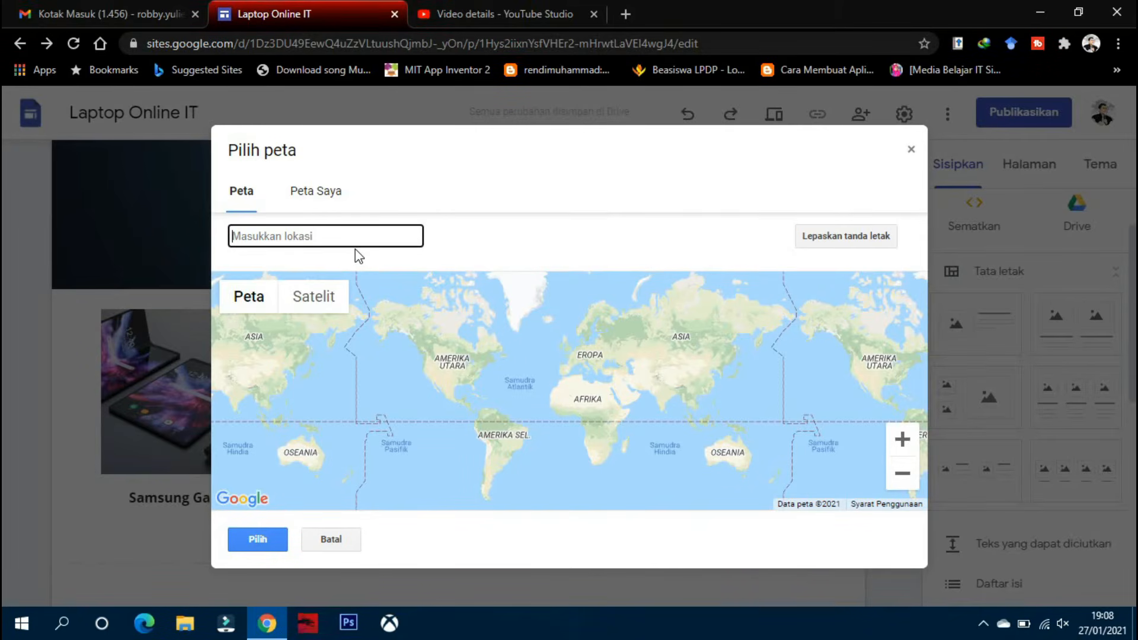
pyautogui.write('universitas bandar')
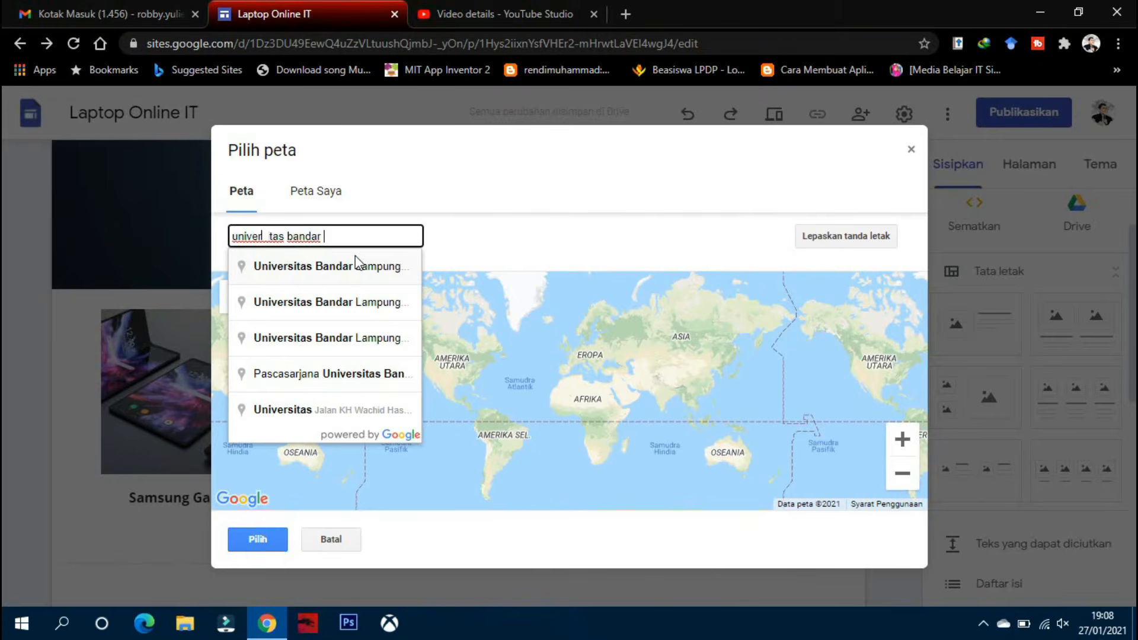
pyautogui.click(356, 266)
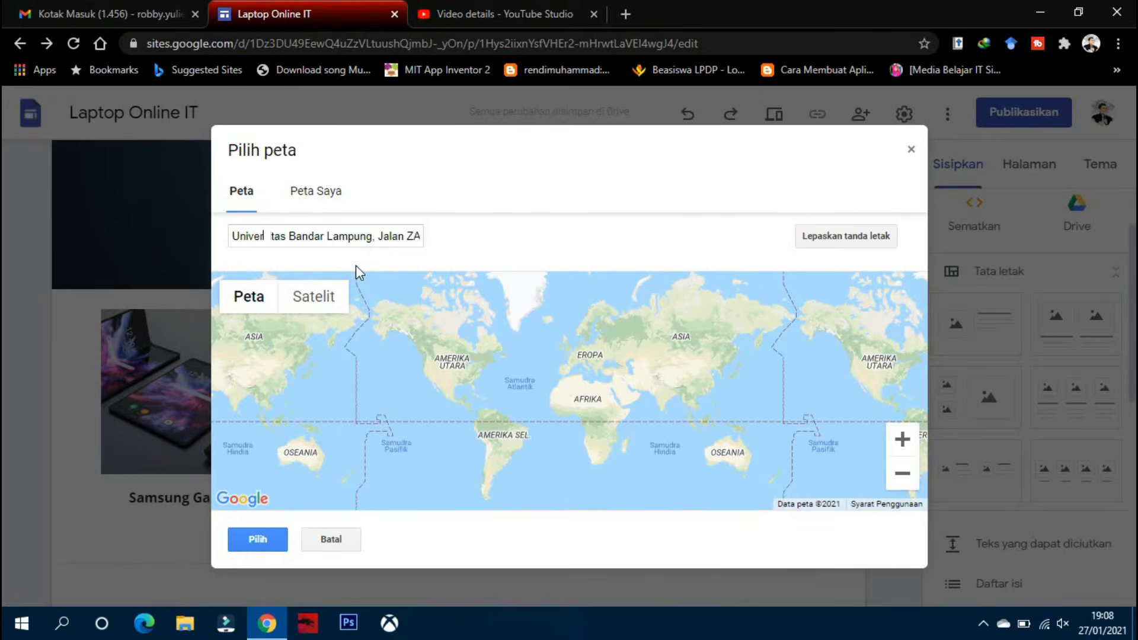
pyautogui.click(261, 539)
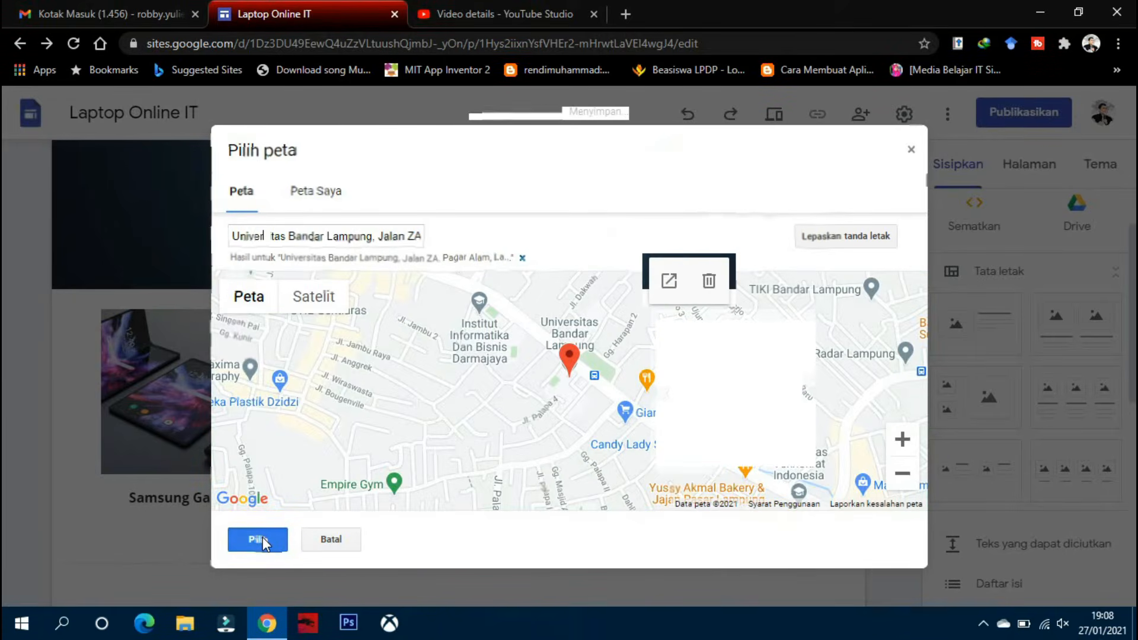
# Enter "Peta" as the caption under the map and make it bold
pyautogui.click(745, 513)
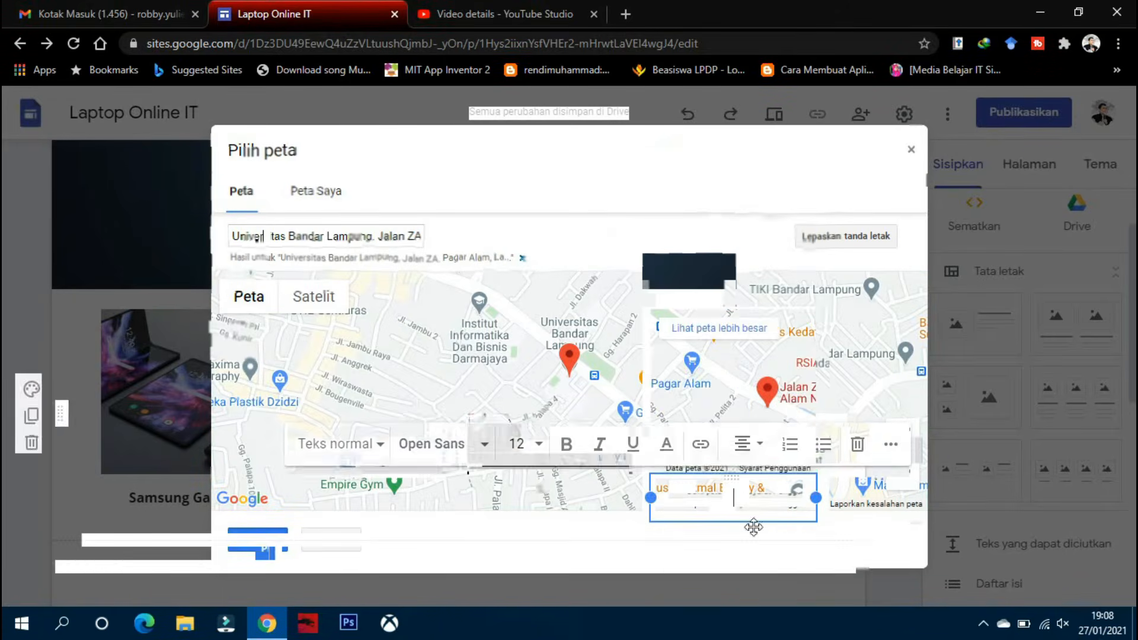
pyautogui.write('Peta')
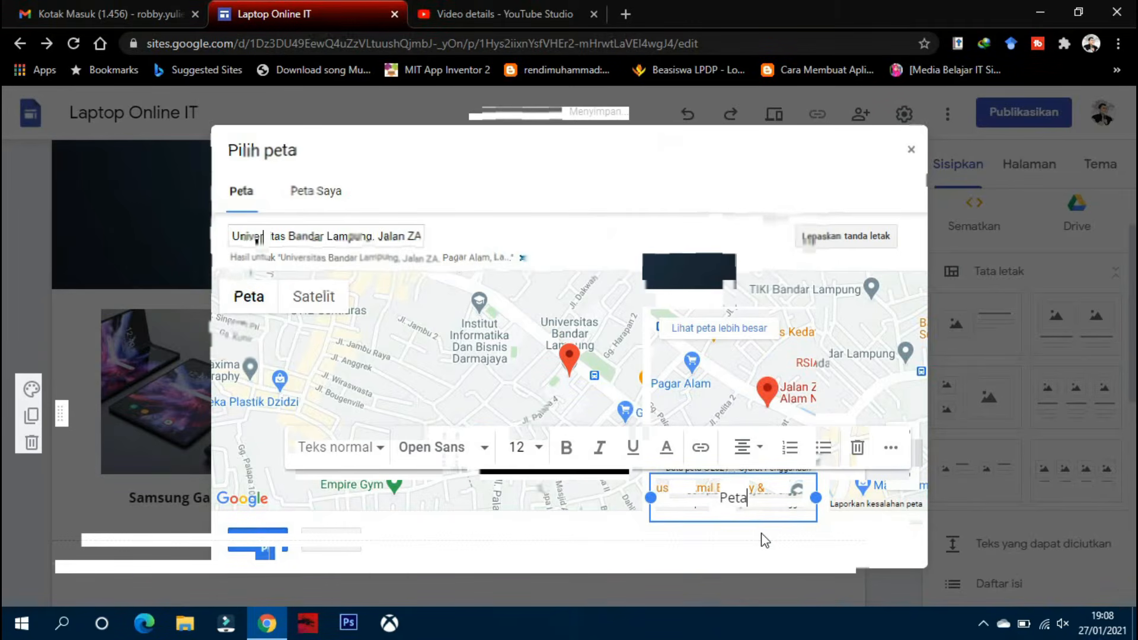
pyautogui.doubleClick(748, 504)
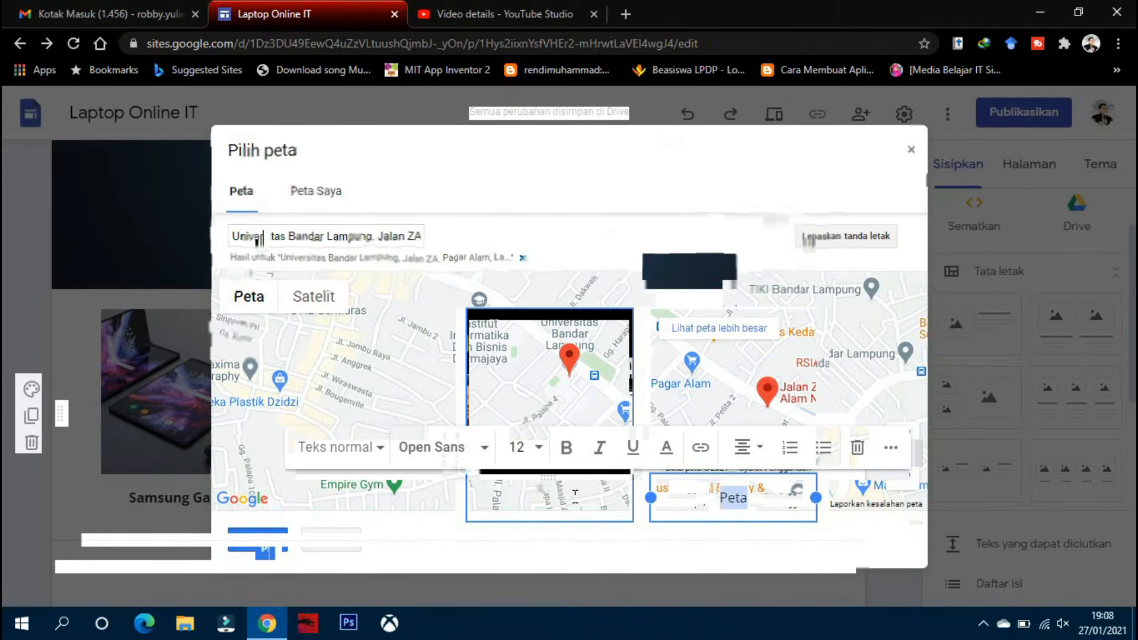
pyautogui.click(566, 449)
pyautogui.click(611, 532)
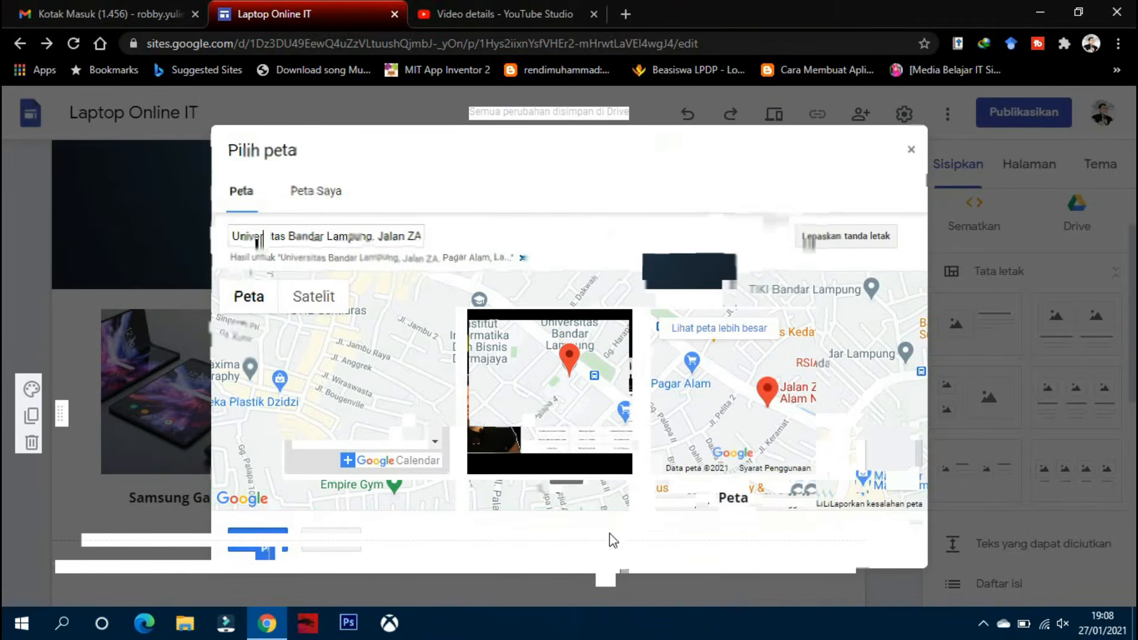
# Add the layout with one image beside text below the four columns and upload the yellow robot picture into its placeholder
pyautogui.scroll(-2, 611, 532)
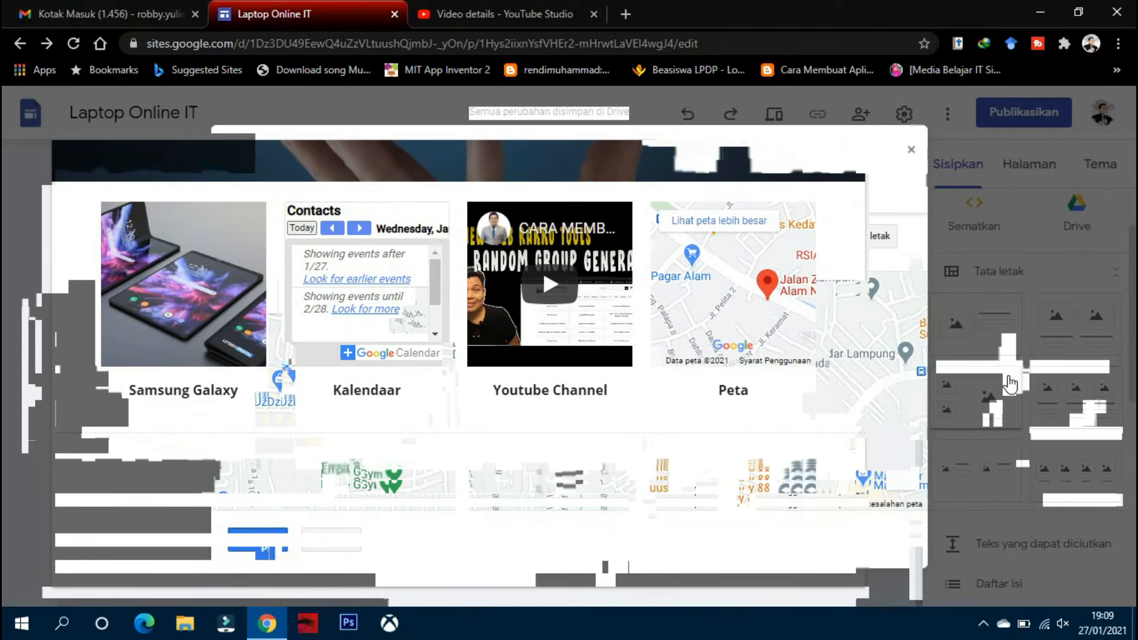
pyautogui.moveTo(1022, 380); pyautogui.dragTo(578, 536)
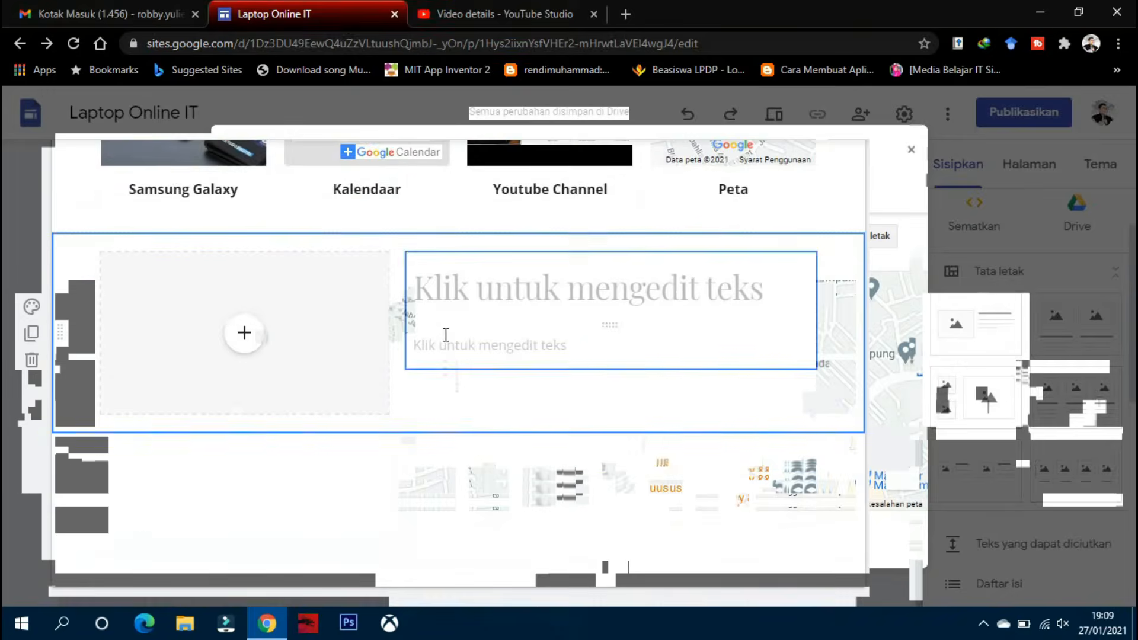
pyautogui.click(247, 345)
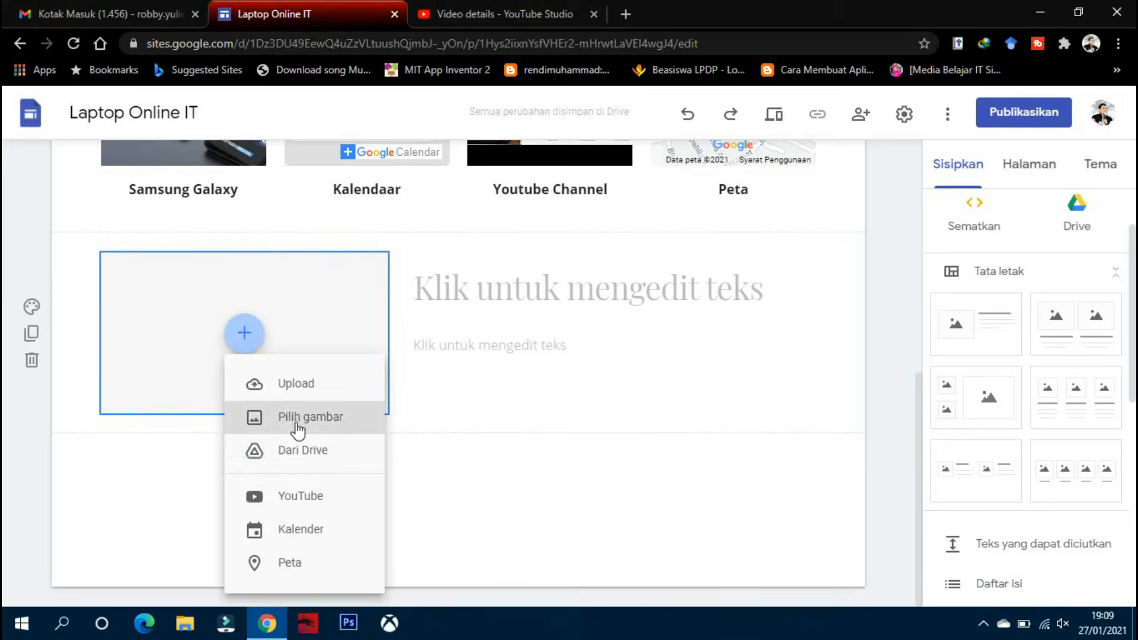
pyautogui.click(312, 386)
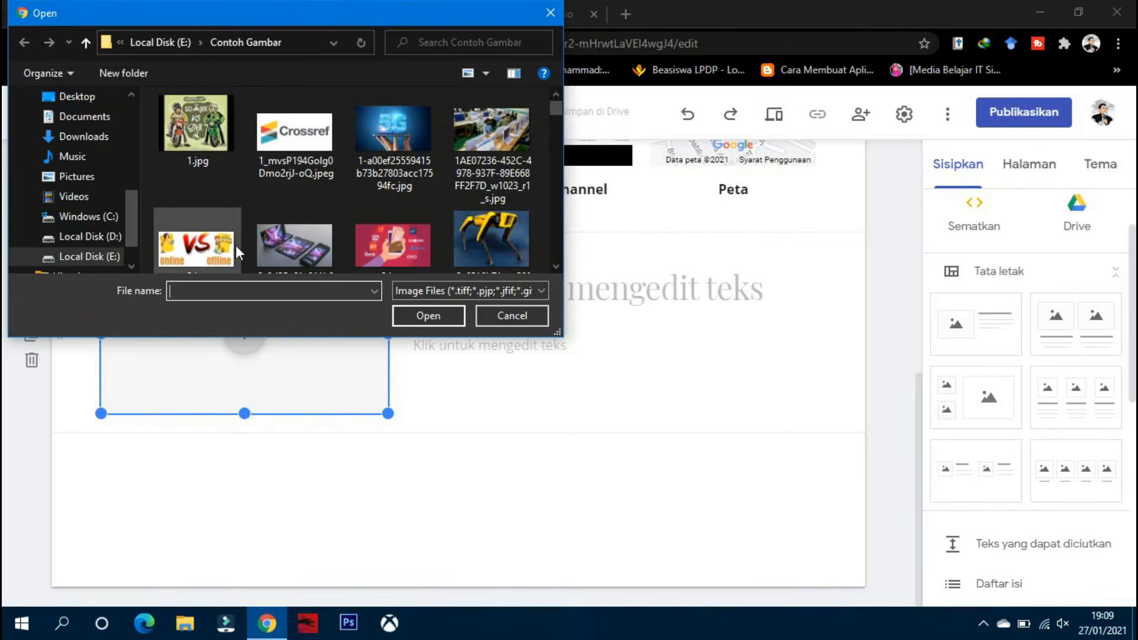
pyautogui.click(532, 227)
pyautogui.doubleClick(505, 226)
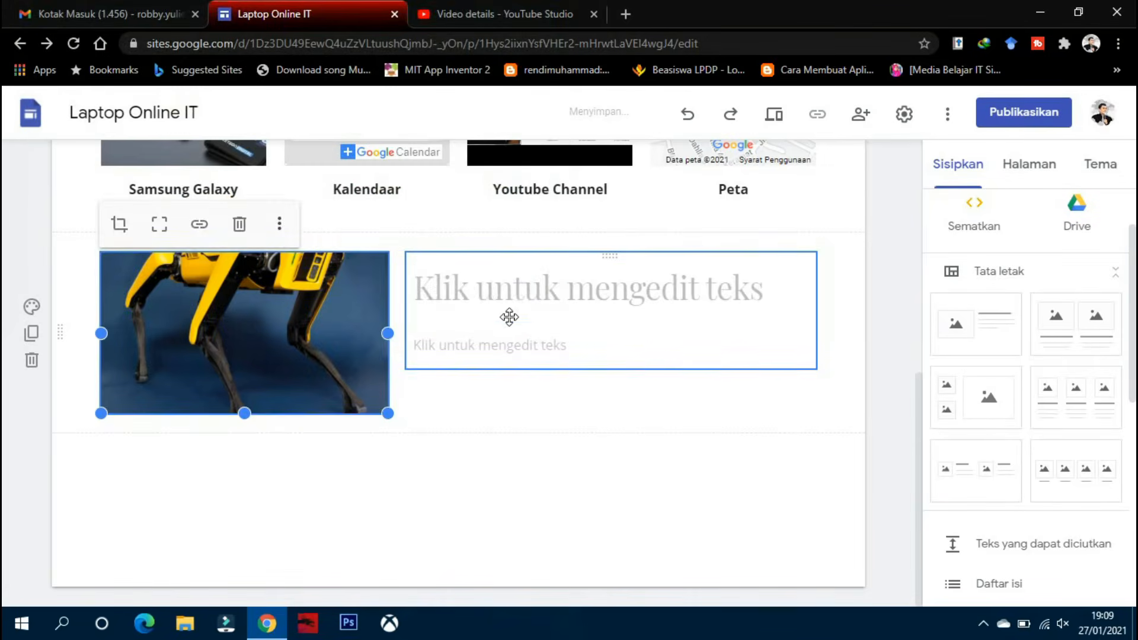
pyautogui.click(509, 318)
pyautogui.click(505, 351)
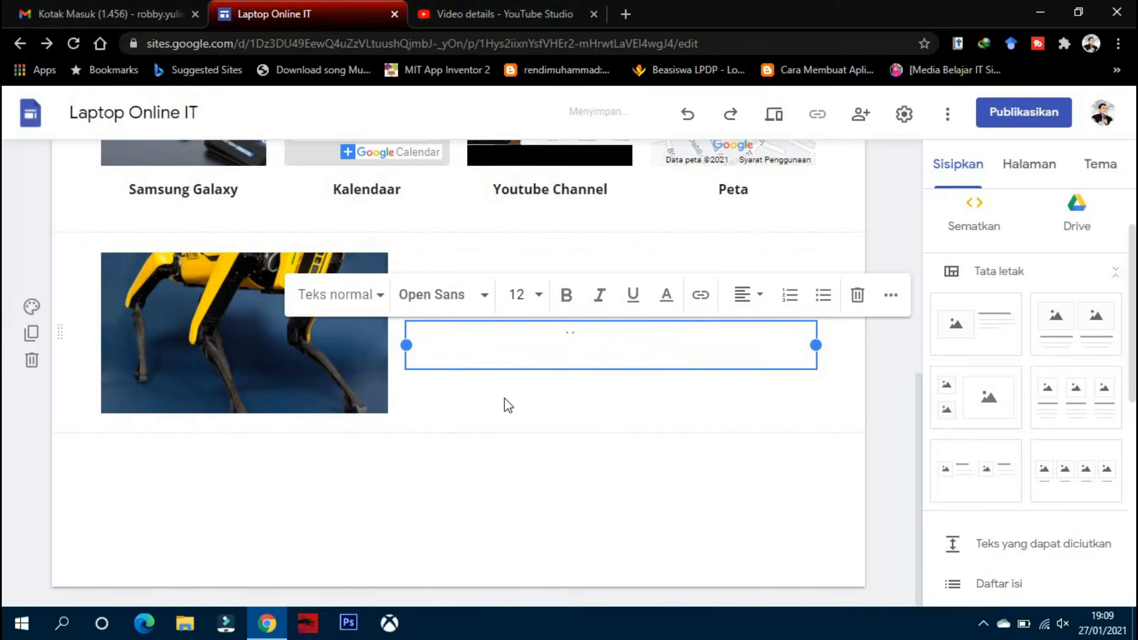
# Insert a collapsible text block below the robot picture section and collapse its body
pyautogui.click(1047, 552)
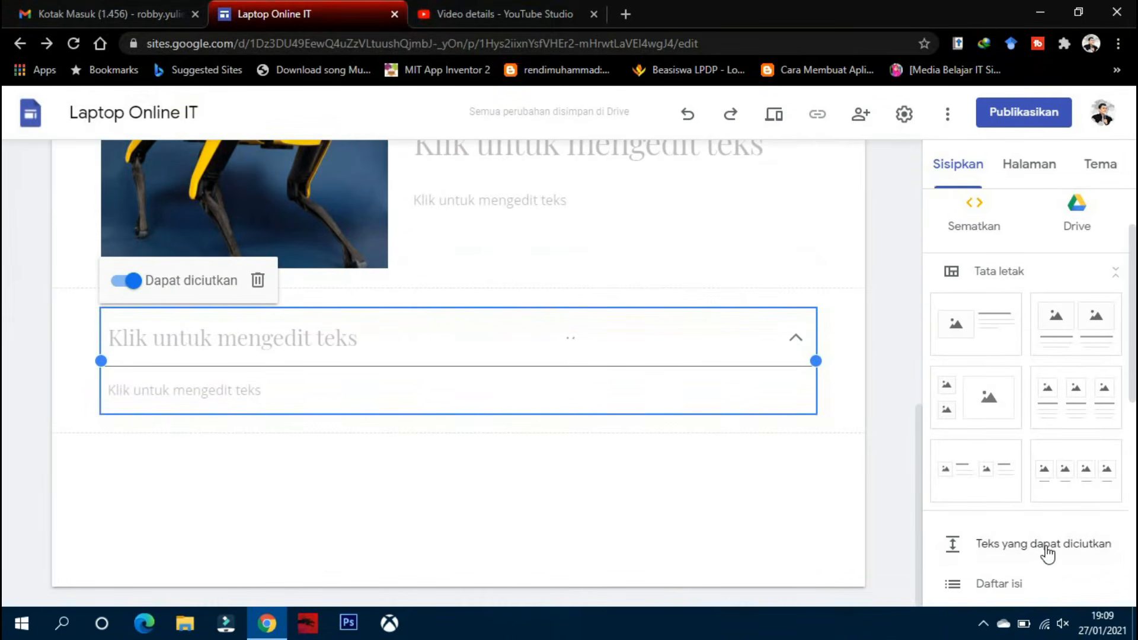
pyautogui.click(447, 348)
pyautogui.click(419, 437)
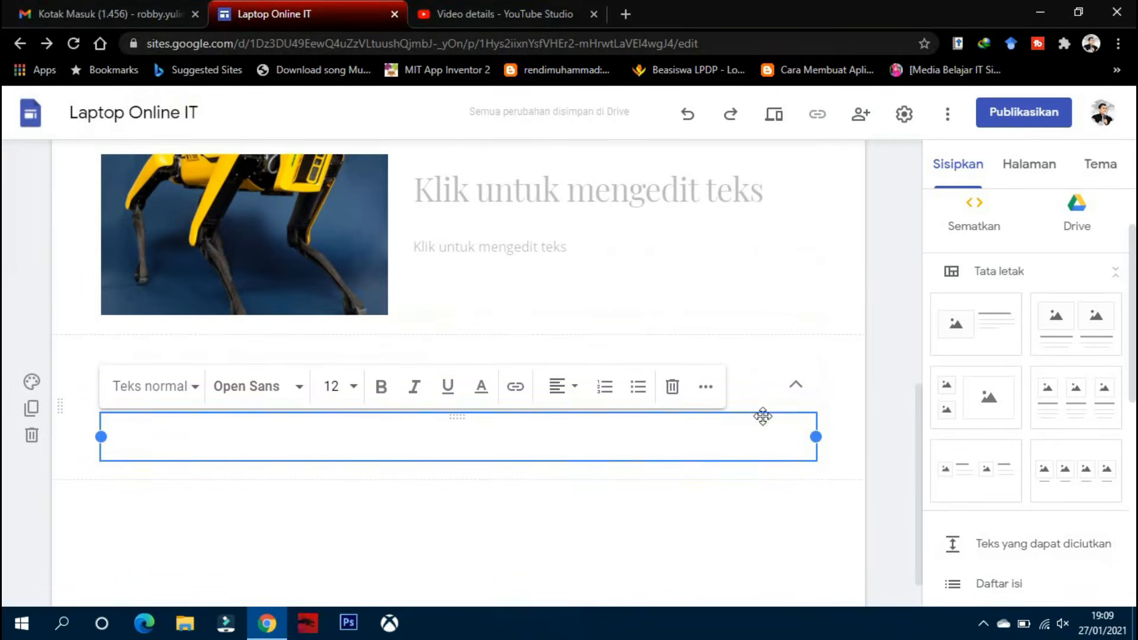
pyautogui.click(760, 386)
pyautogui.click(559, 447)
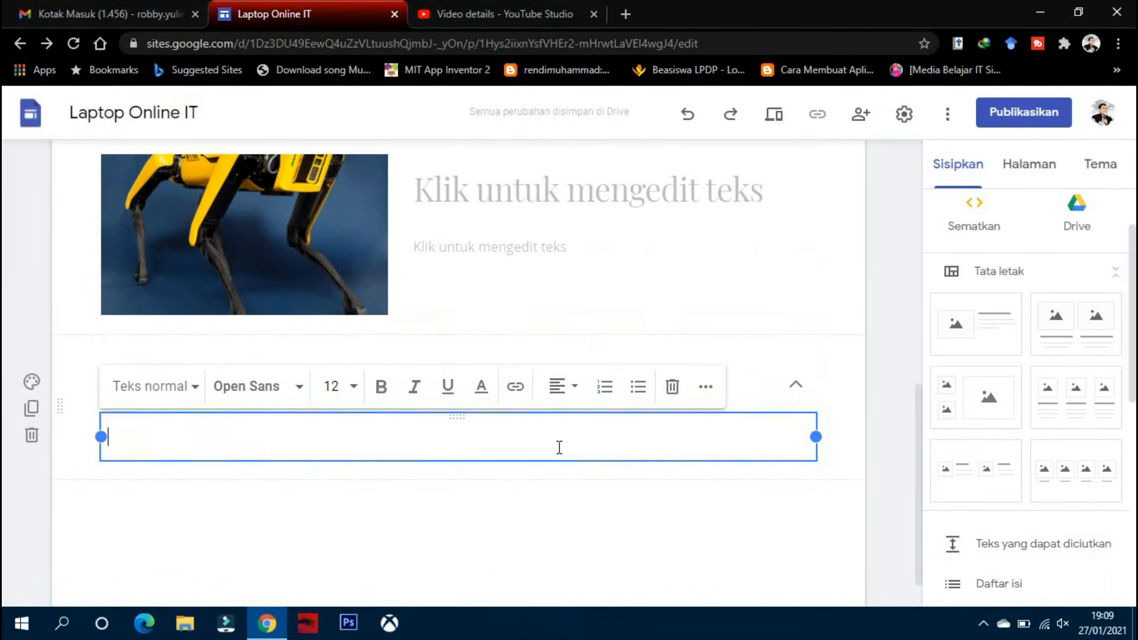
pyautogui.click(795, 394)
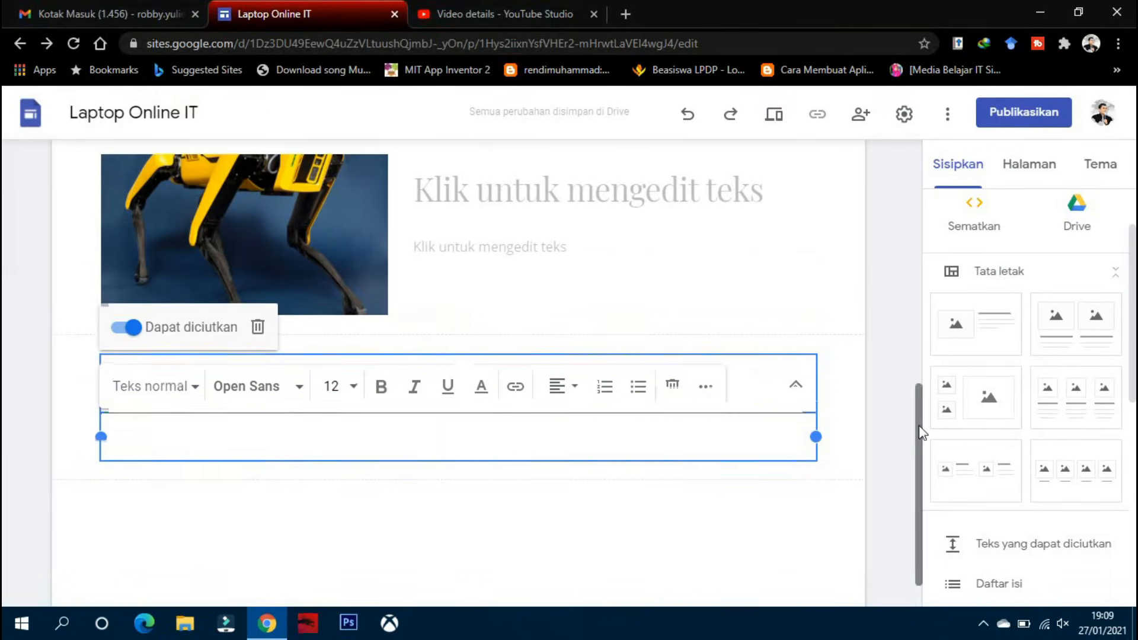
# Insert a table of contents into the page
pyautogui.scroll(-4, 1020, 557)
pyautogui.scroll(3, 1008, 508)
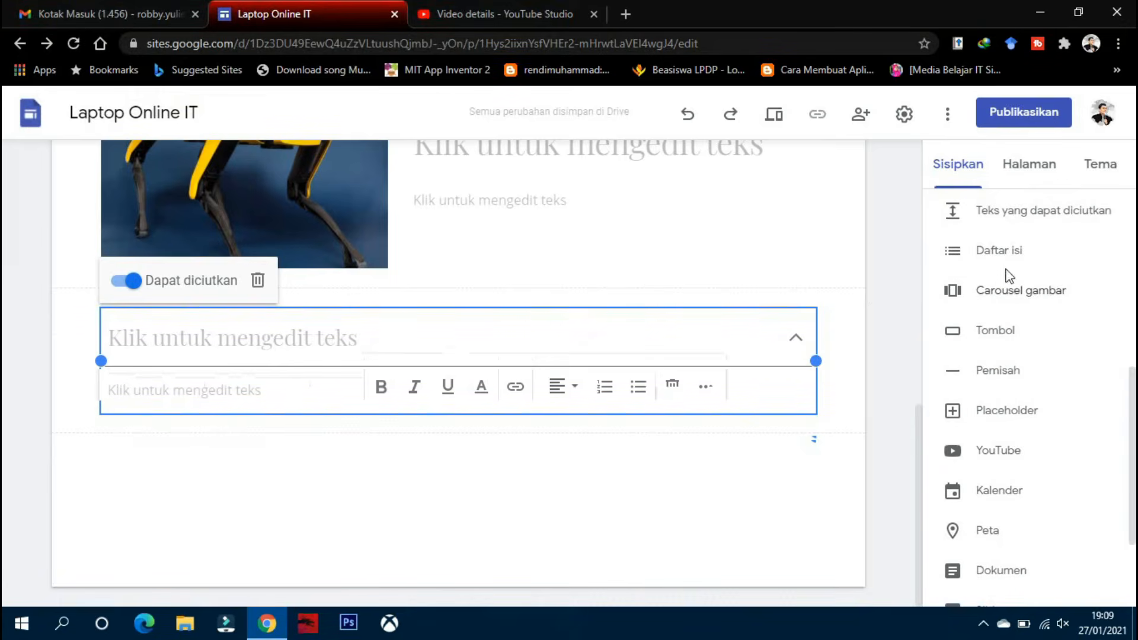
pyautogui.click(1006, 249)
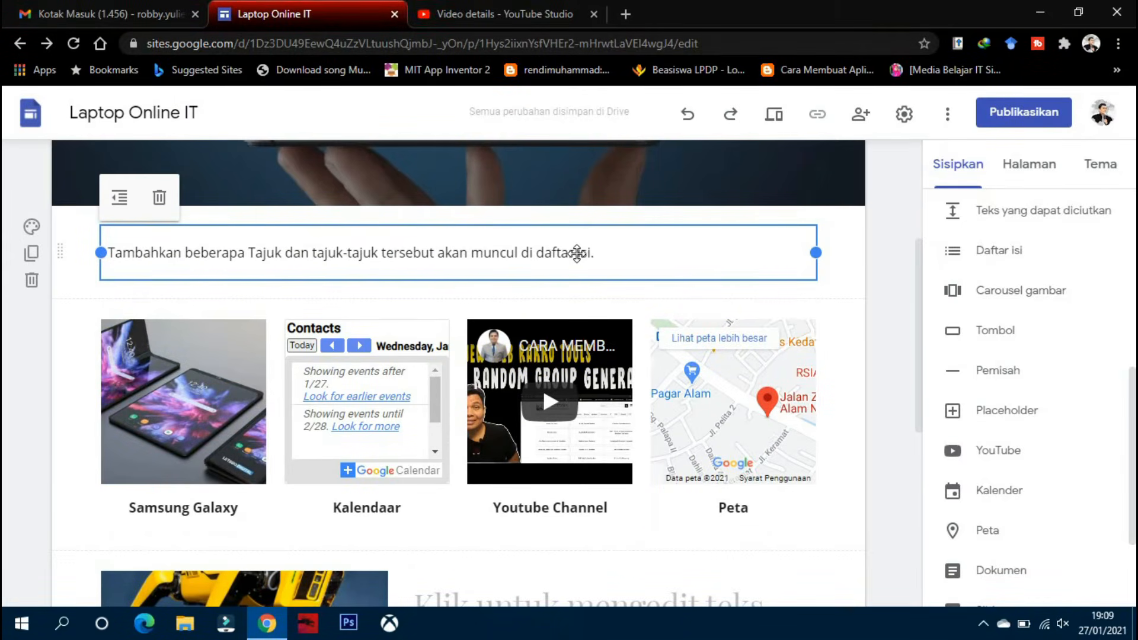
# Examine the remaining insertable elements and the page's lower sections
pyautogui.scroll(-2, 699, 255)
pyautogui.scroll(-2, 989, 410)
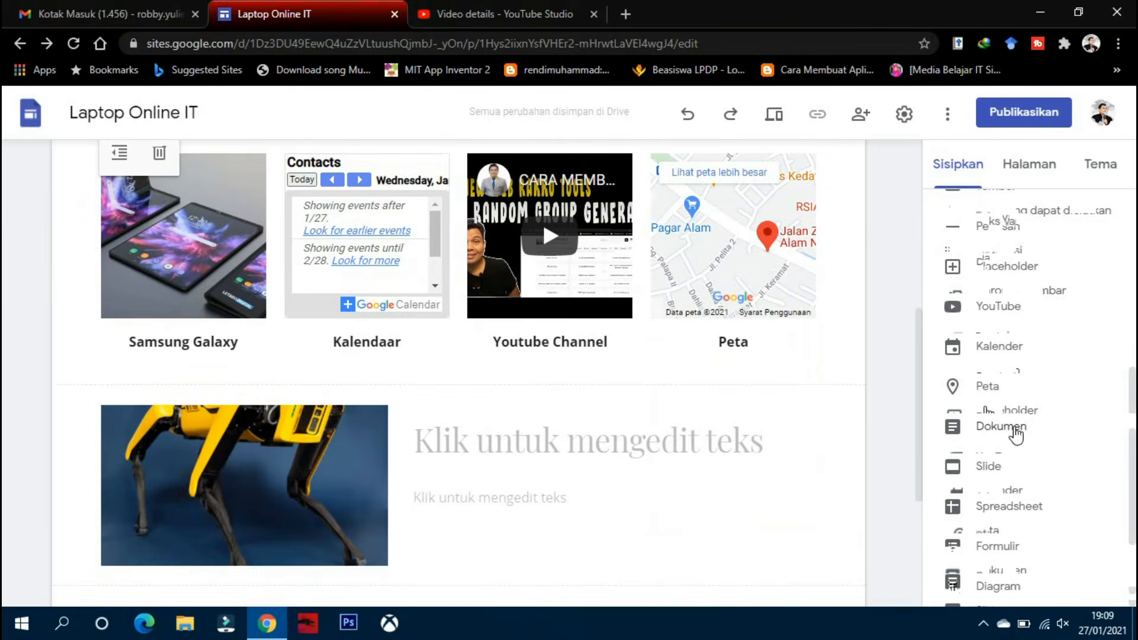
pyautogui.scroll(1, 1022, 479)
pyautogui.scroll(3, 1022, 479)
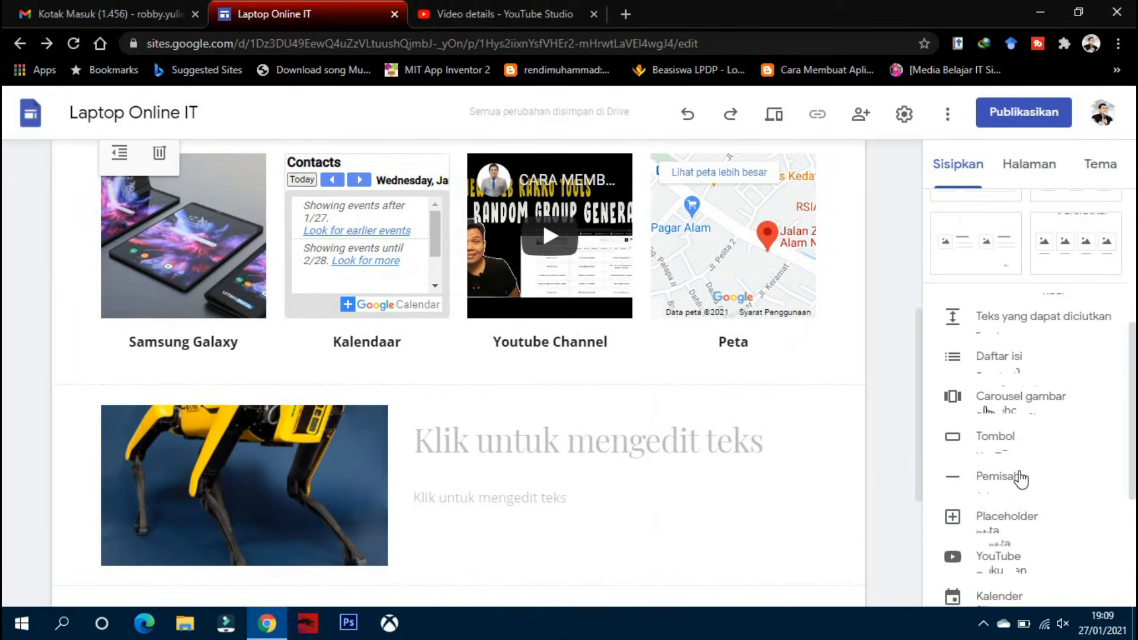
pyautogui.scroll(-2, 1026, 469)
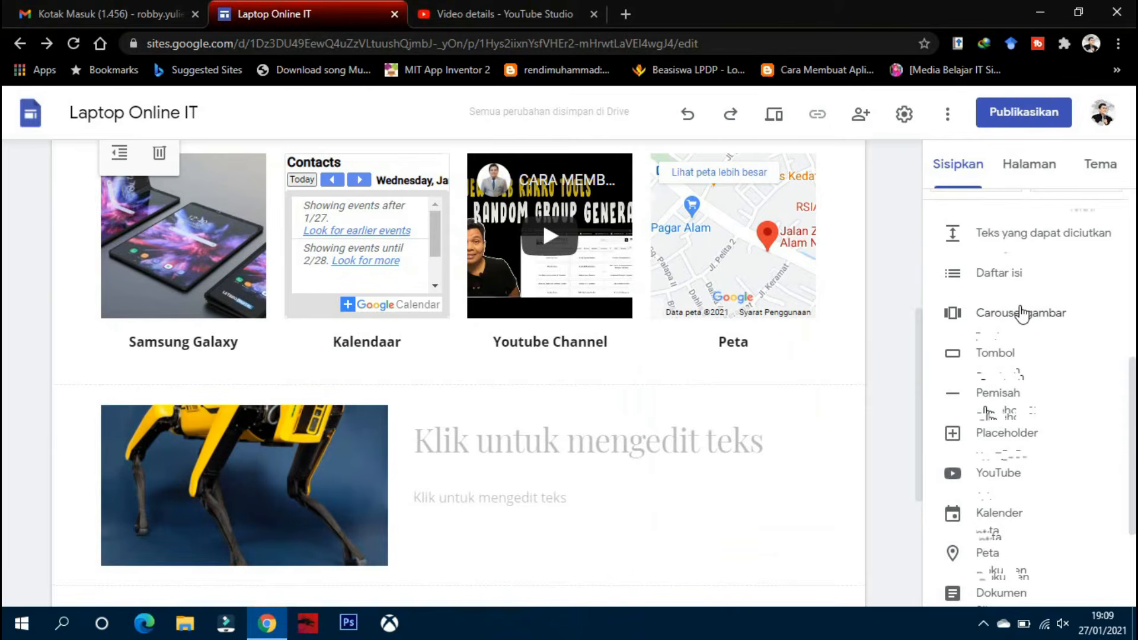
pyautogui.scroll(-2, 1028, 325)
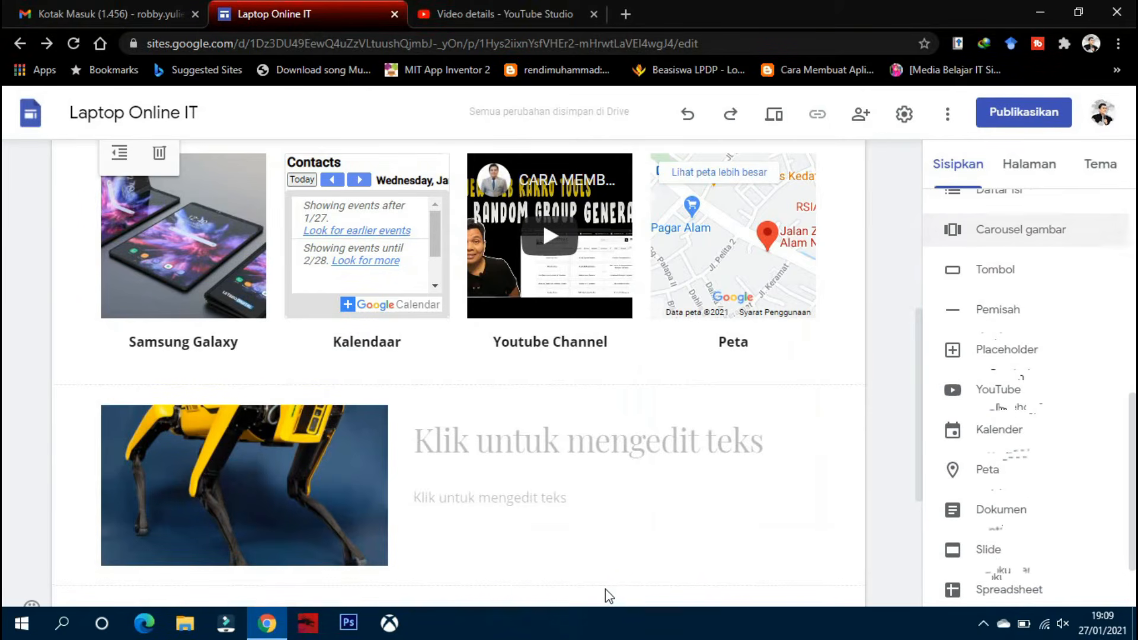
pyautogui.scroll(-4, 648, 490)
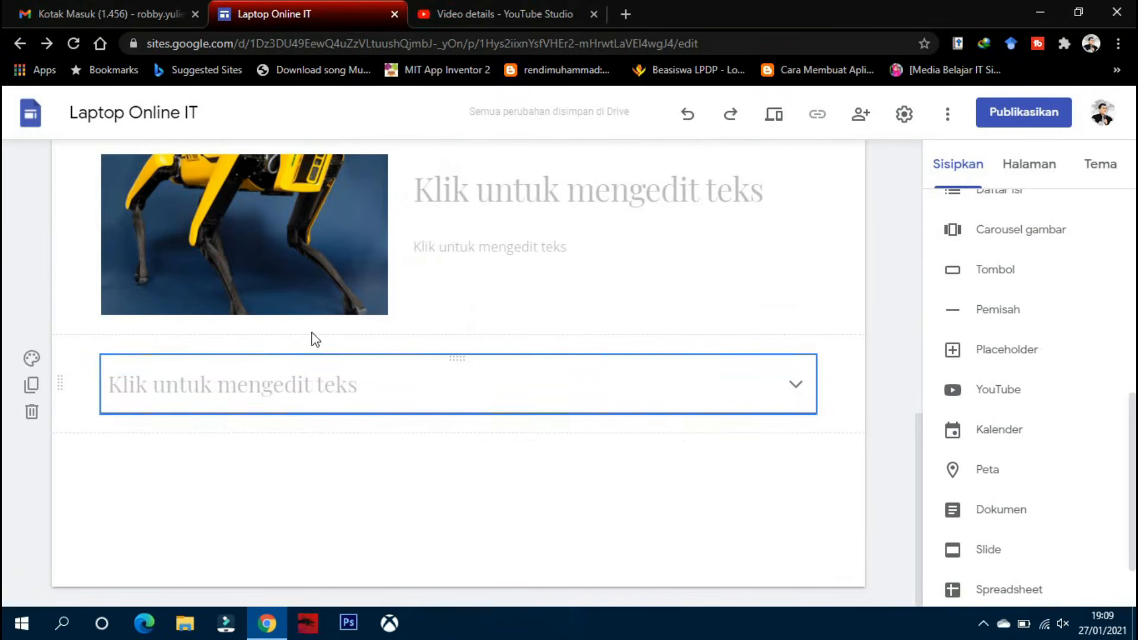
# Insert an empty placeholder below the collapsible text block and delete it
pyautogui.scroll(1, 432, 325)
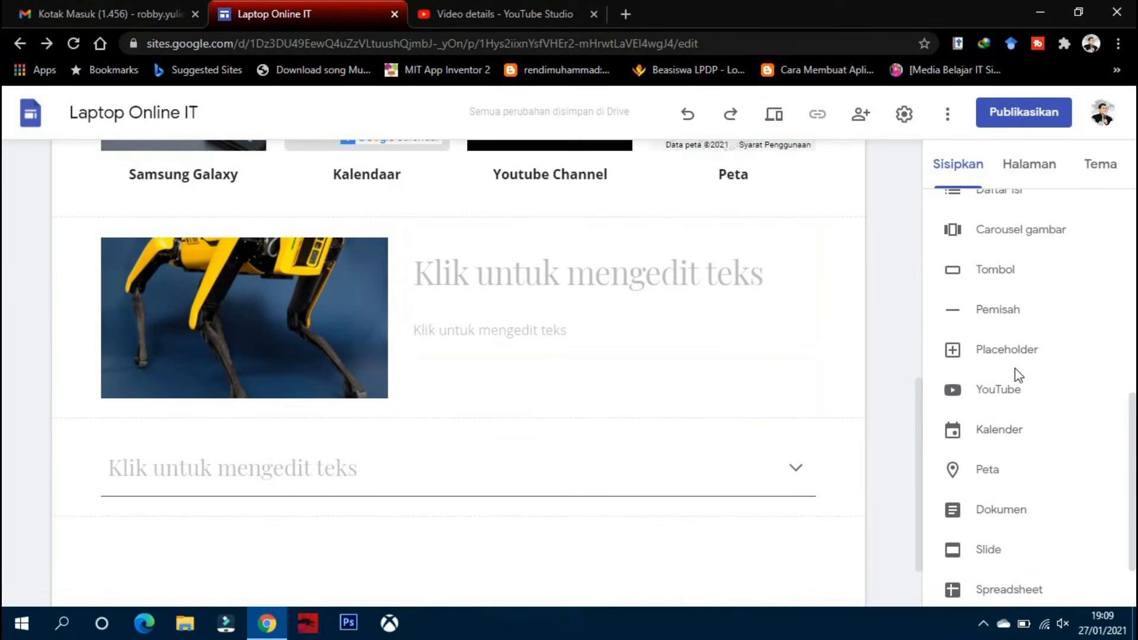
pyautogui.click(958, 352)
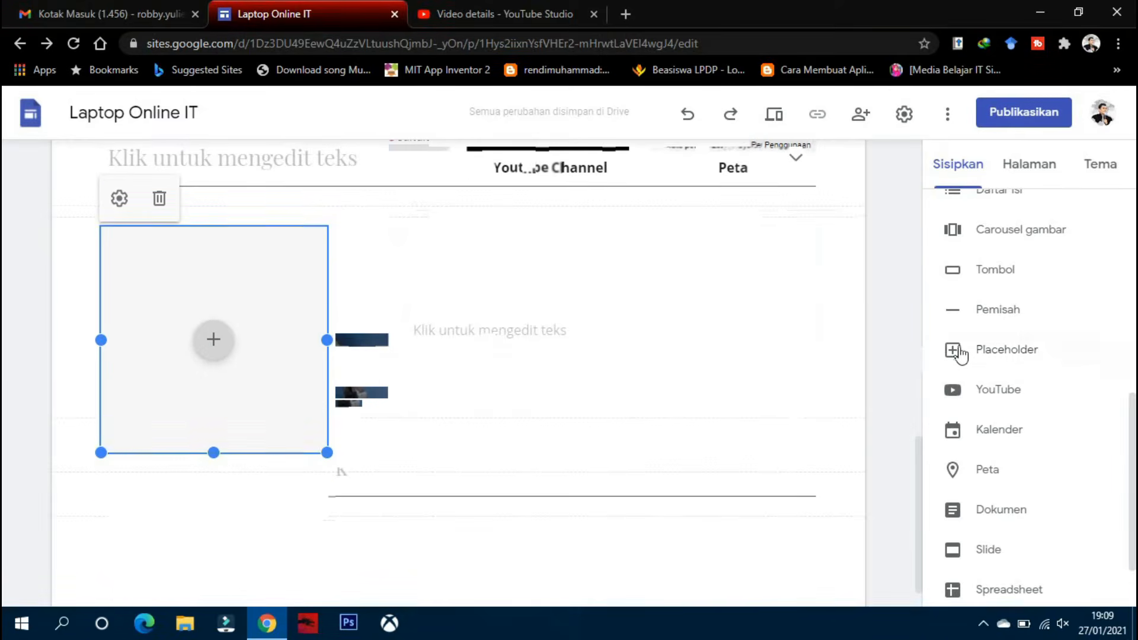
pyautogui.click(160, 201)
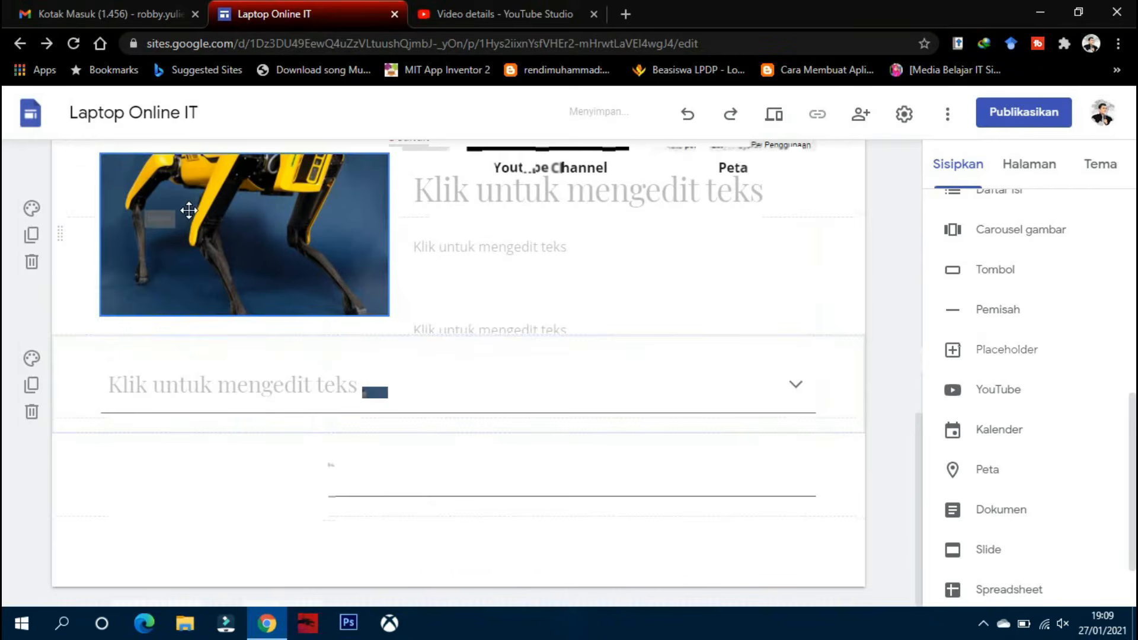
# Open the embed-from-web dialog for the page and switch it to HTML embed code entry
pyautogui.scroll(-1, 1011, 393)
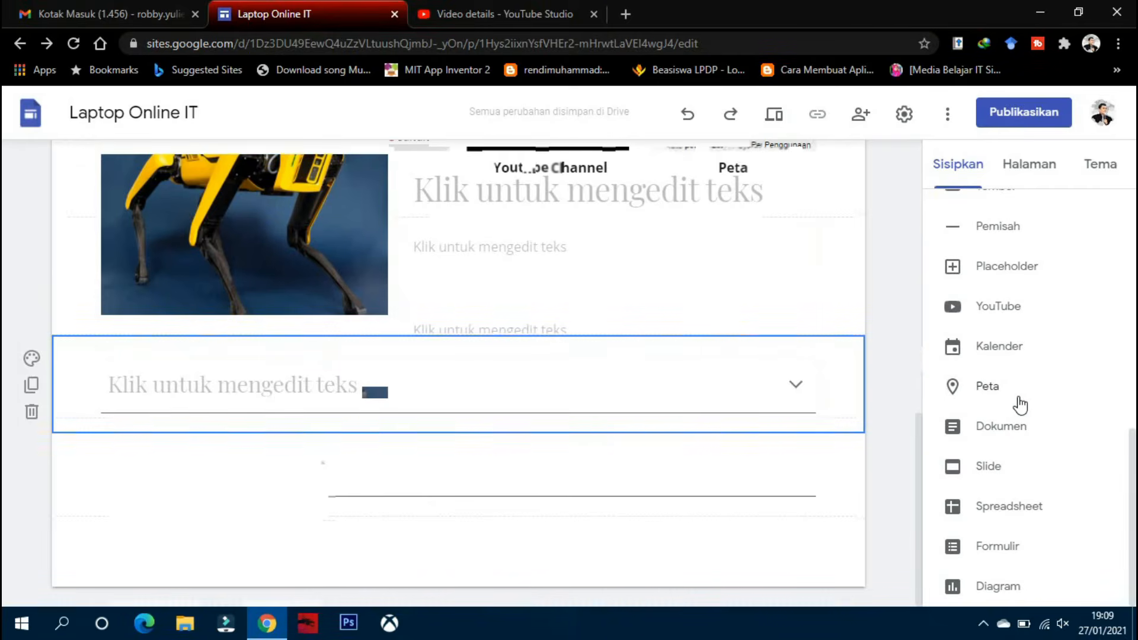
pyautogui.scroll(10, 1008, 566)
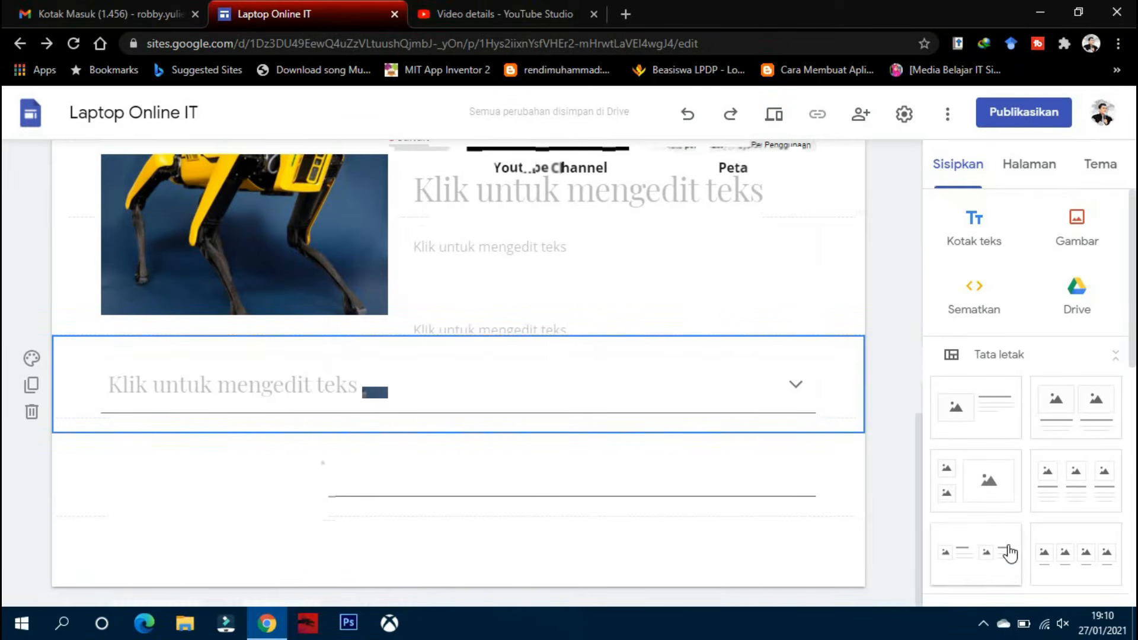
pyautogui.click(1082, 233)
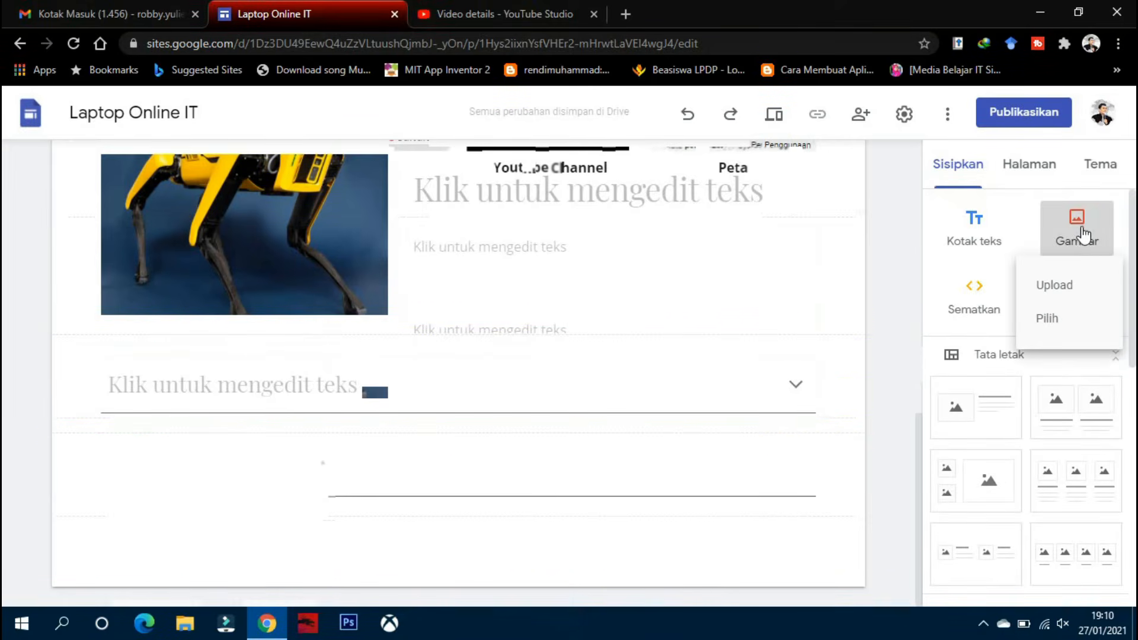
pyautogui.click(982, 299)
pyautogui.click(982, 302)
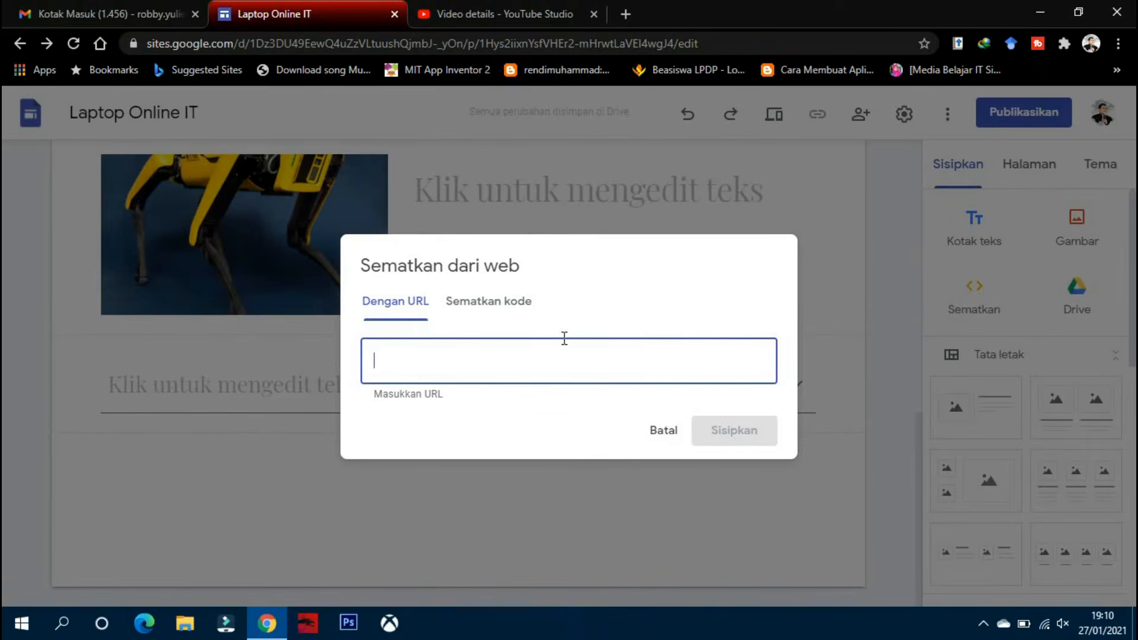
pyautogui.click(462, 316)
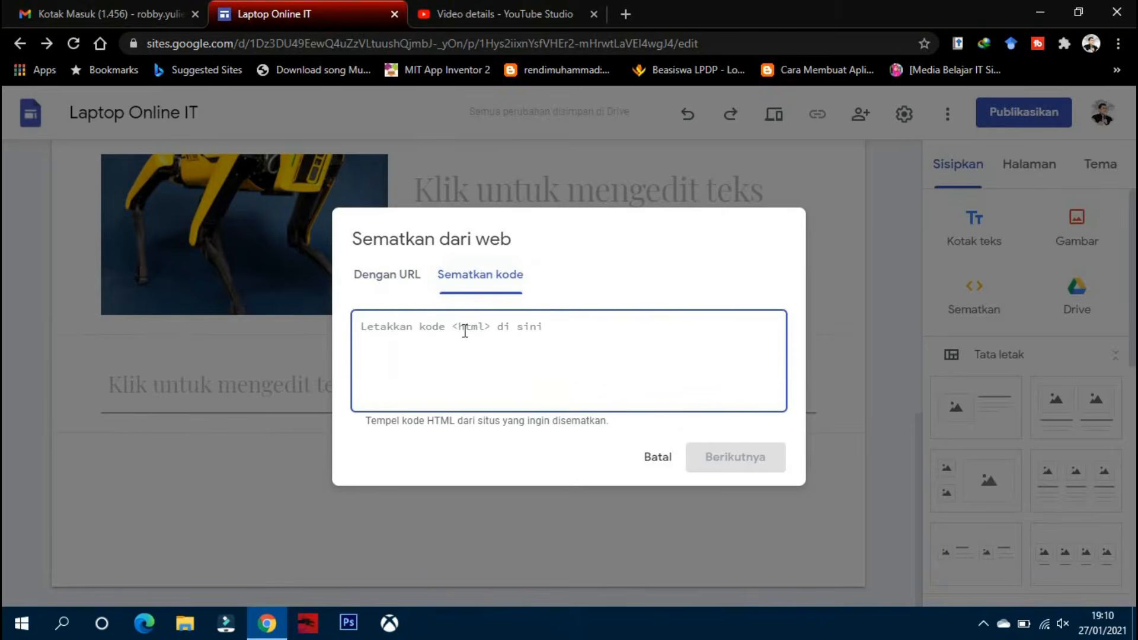
pyautogui.click(381, 279)
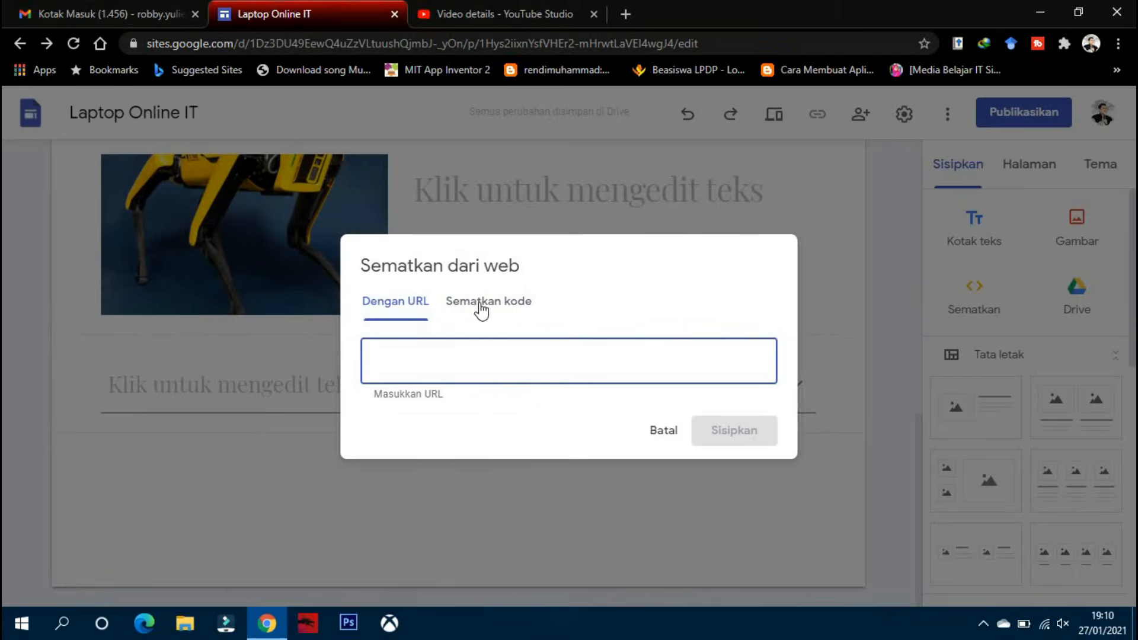
pyautogui.click(483, 314)
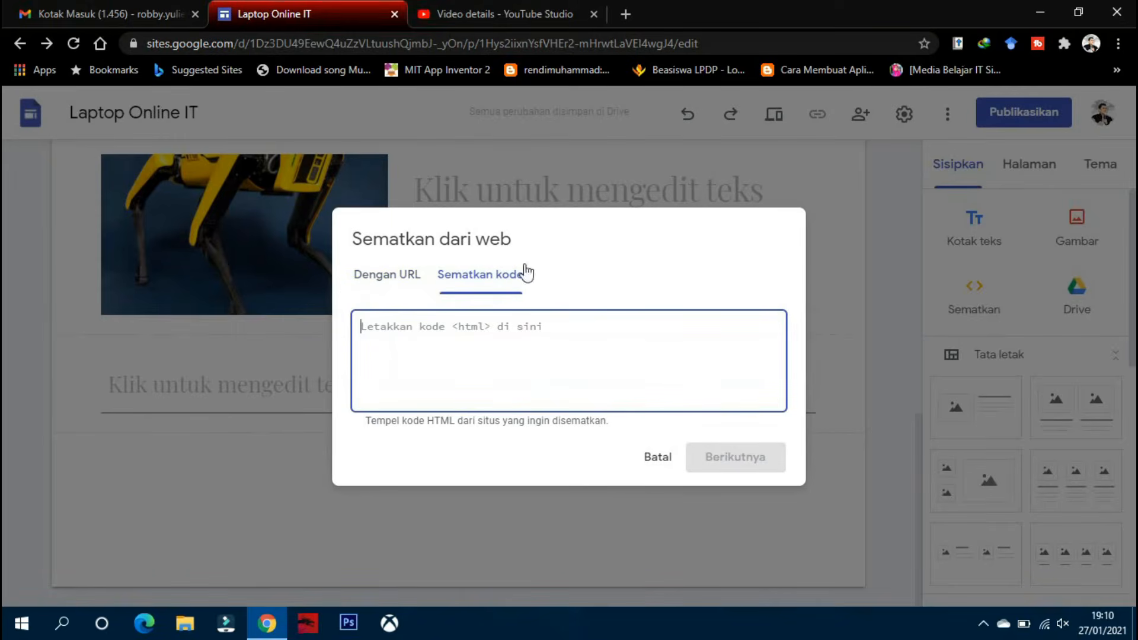
# Switch to YouTube Studio, open the watch page of "CARA MEMBUAT KELOMPOK DISKUSI OTOMATIS SECARA ONLINE" and pause playback
pyautogui.click(499, 9)
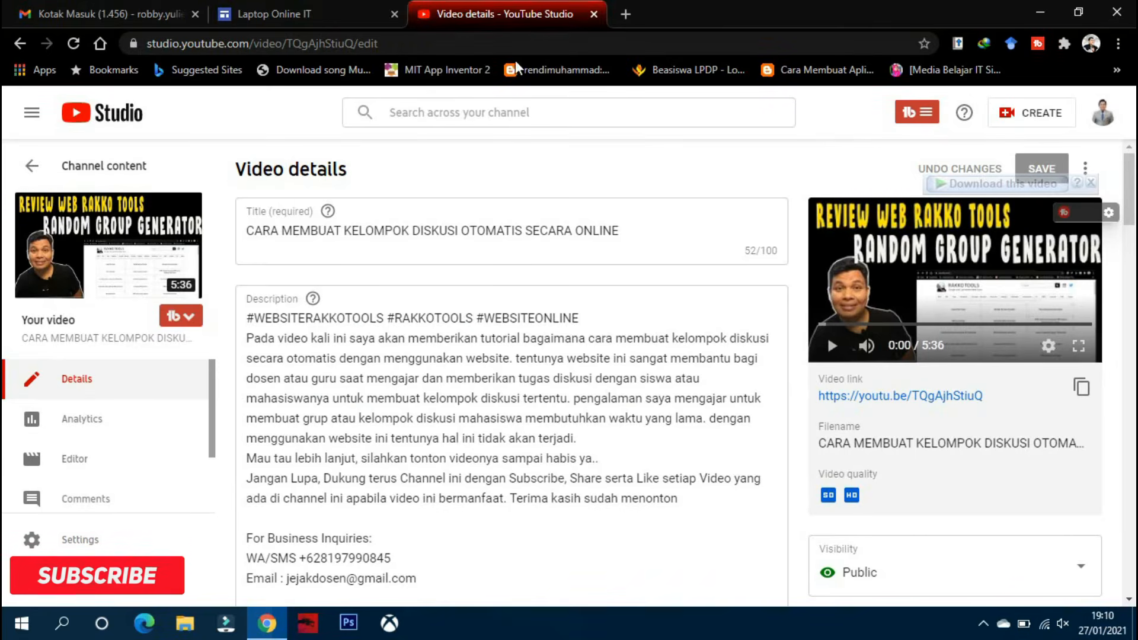
pyautogui.click(947, 396)
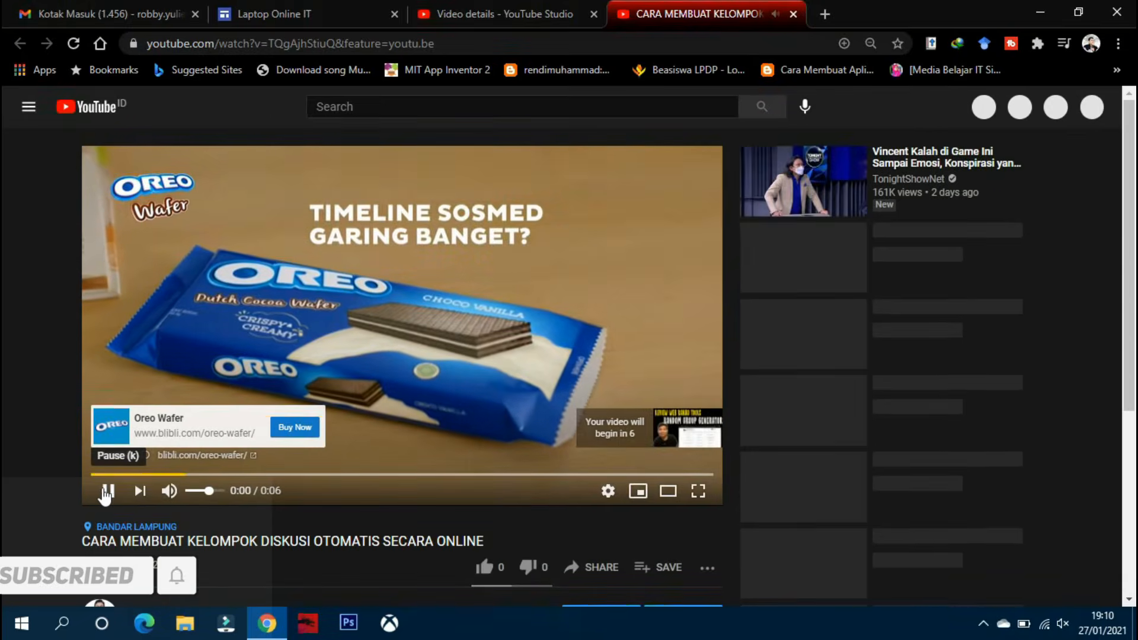
pyautogui.click(107, 491)
pyautogui.scroll(-3, 360, 418)
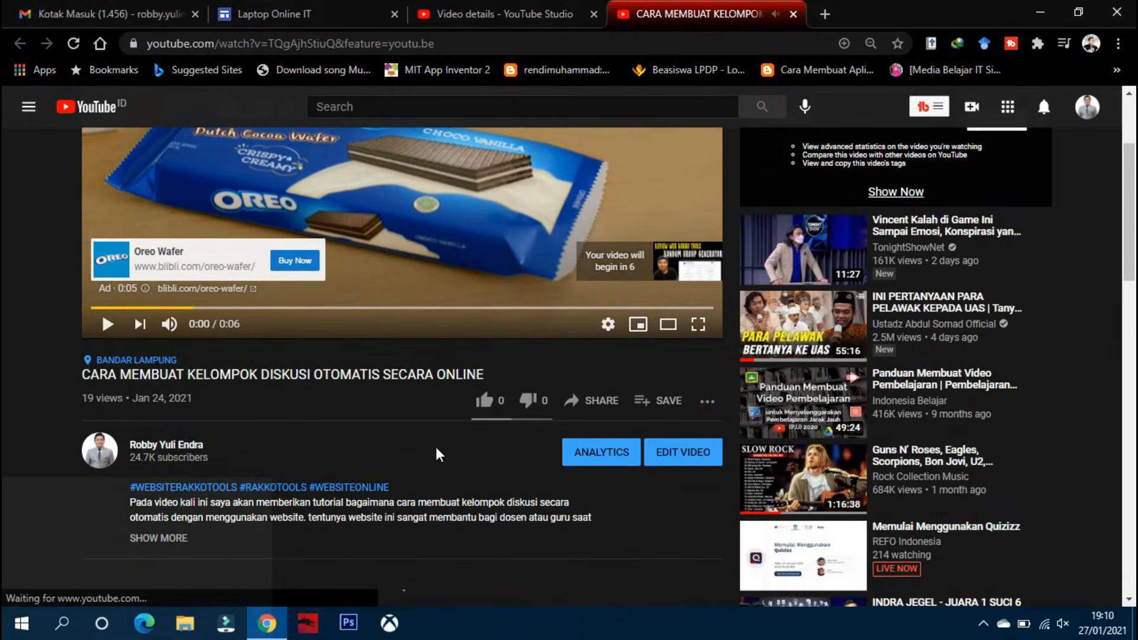
# Copy the video's iframe embed code from its sharing options, keeping player controls shown
pyautogui.click(609, 414)
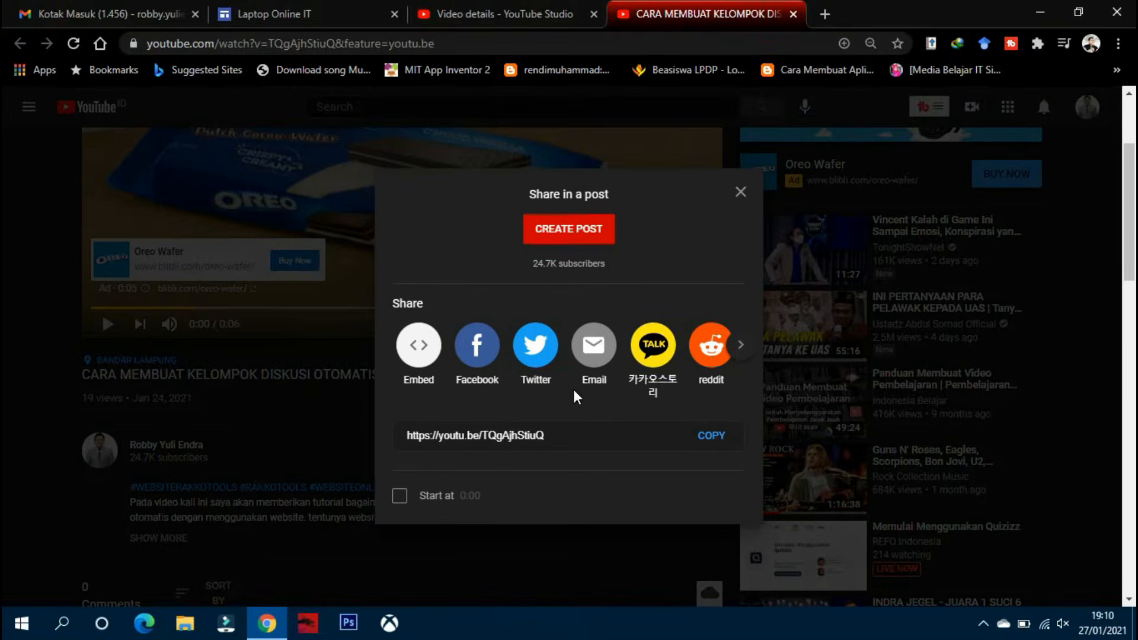
pyautogui.click(421, 356)
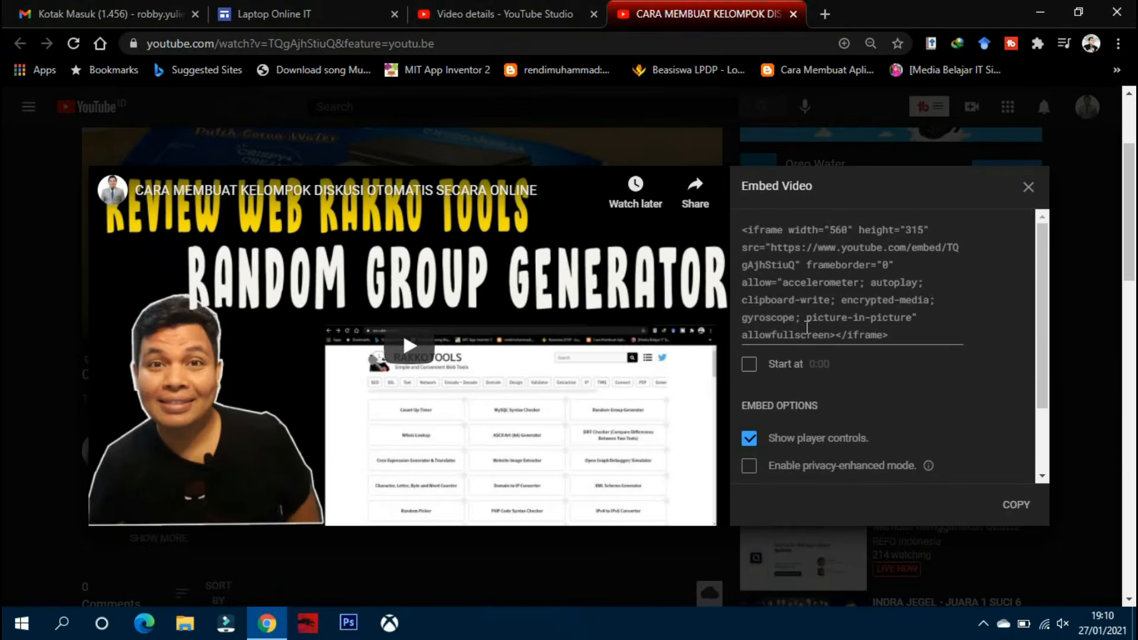
pyautogui.scroll(-1, 805, 295)
pyautogui.scroll(2, 805, 295)
pyautogui.scroll(-2, 805, 296)
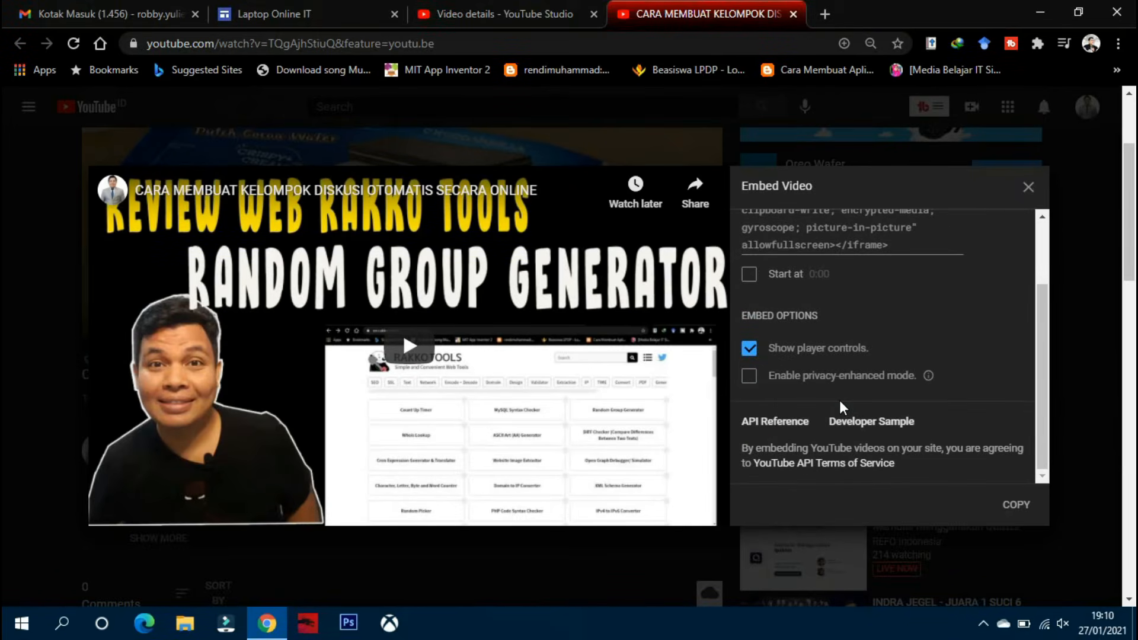
pyautogui.click(1015, 505)
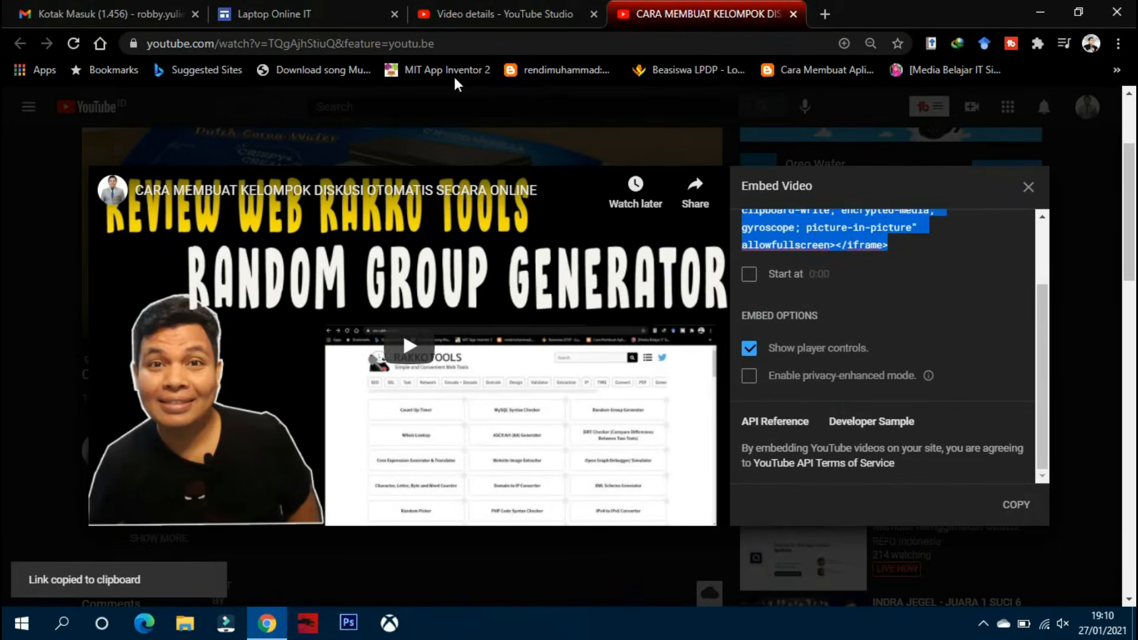
# Return to Google Sites, paste the YouTube embed code and insert the video below the collapsible text block
pyautogui.click(337, 15)
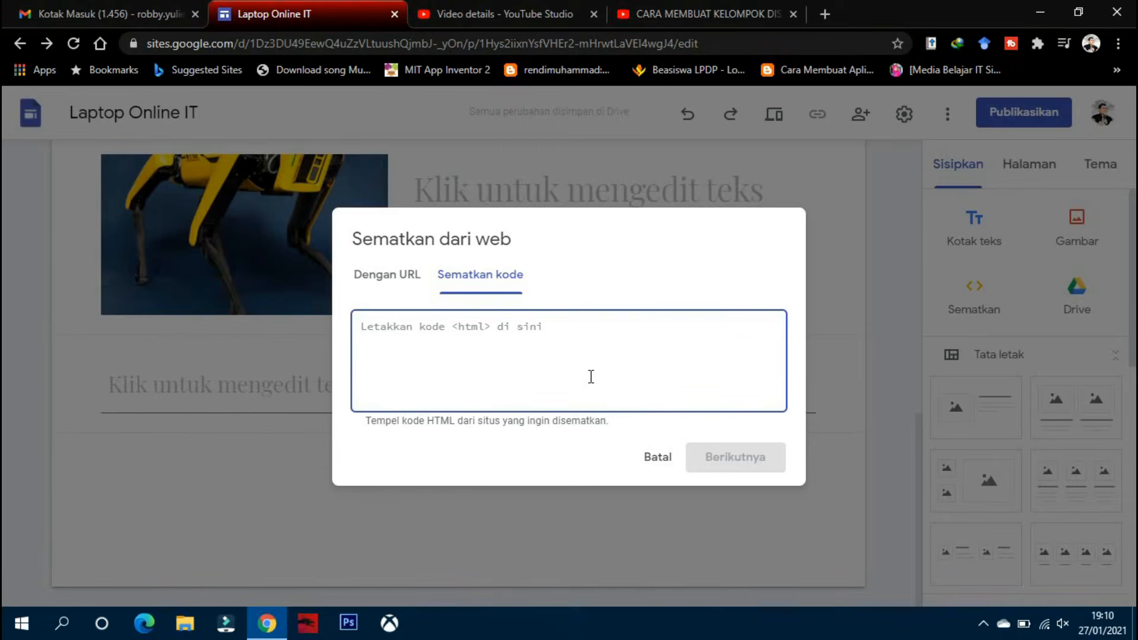
pyautogui.hotkey('ctrl', 'v')
pyautogui.click(748, 457)
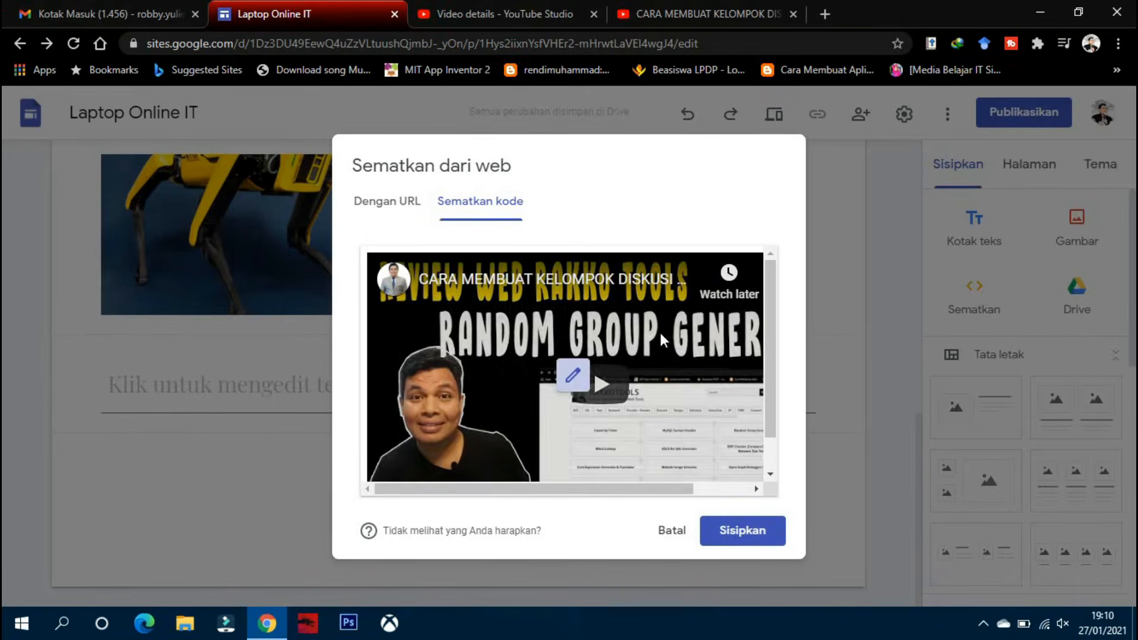
pyautogui.click(760, 533)
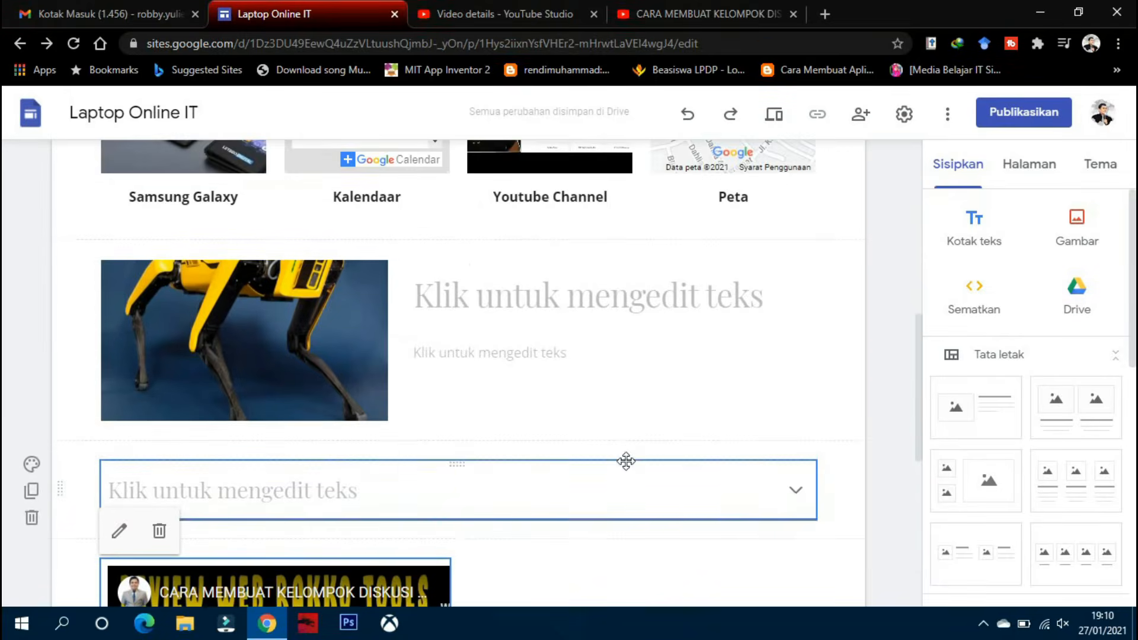
pyautogui.scroll(-6, 628, 464)
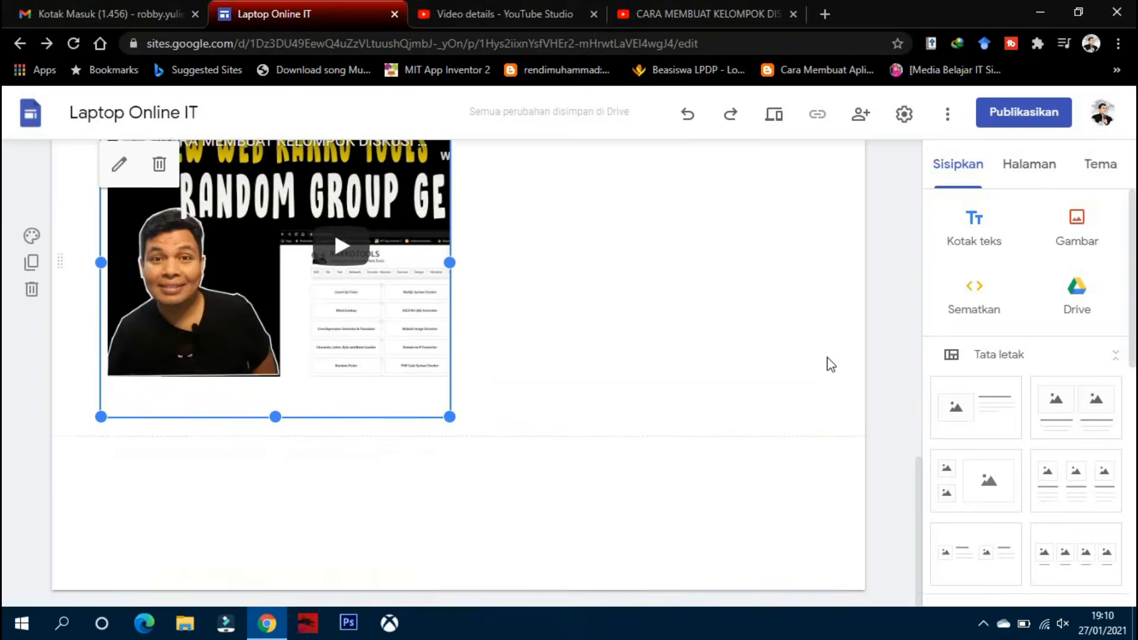
# Add a subpage named "Profile" under the home page without a custom path
pyautogui.scroll(10, 826, 363)
pyautogui.click(1052, 173)
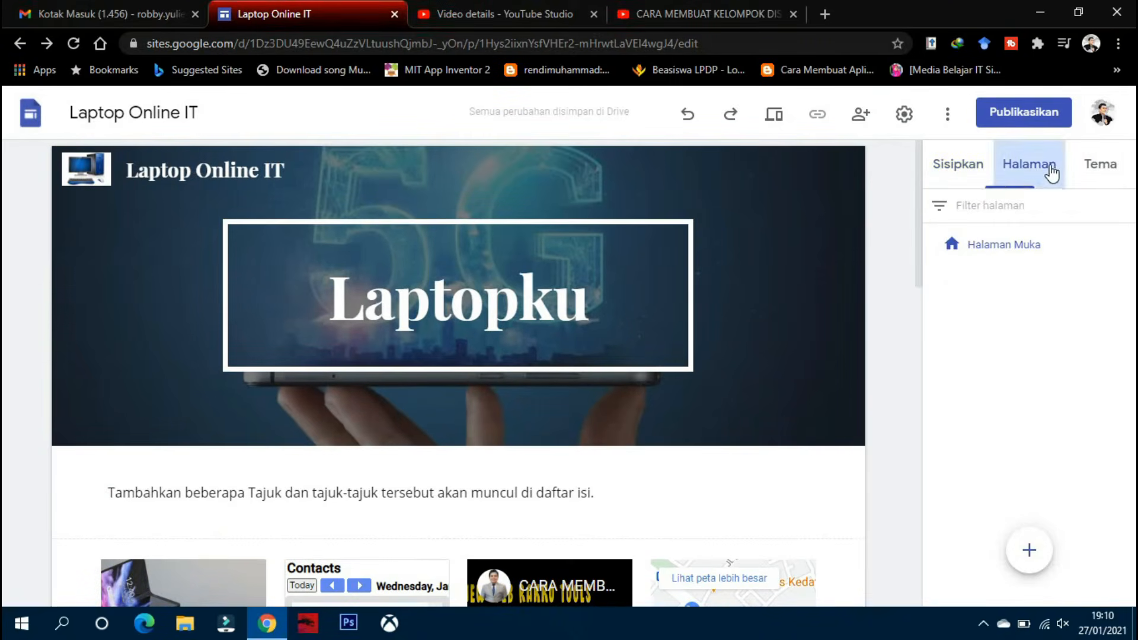
pyautogui.click(1124, 245)
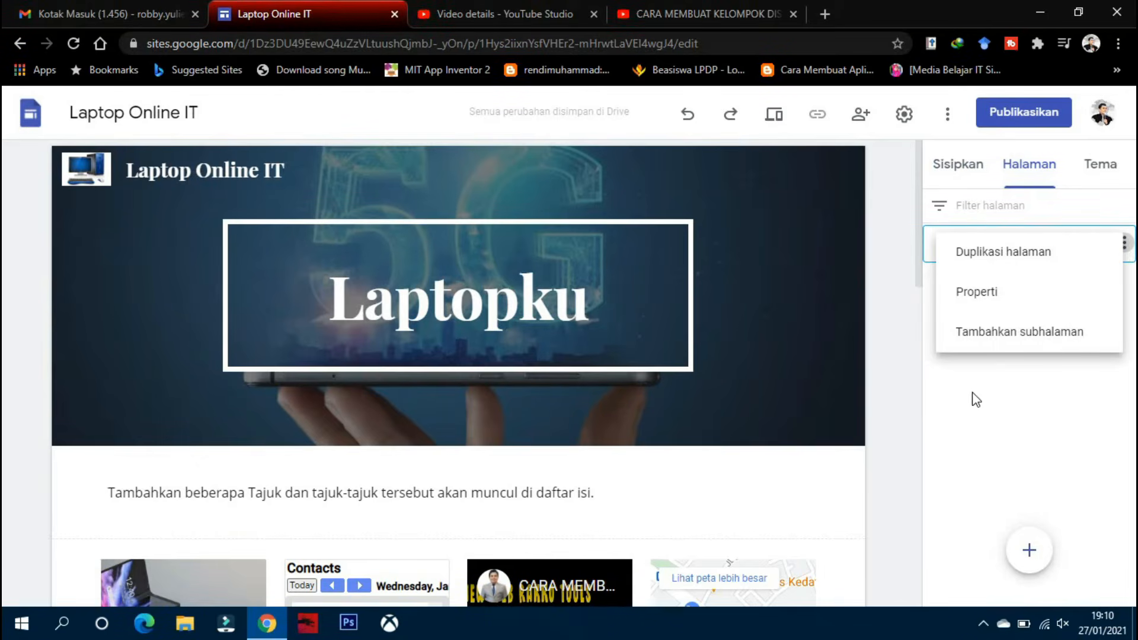
pyautogui.click(1026, 348)
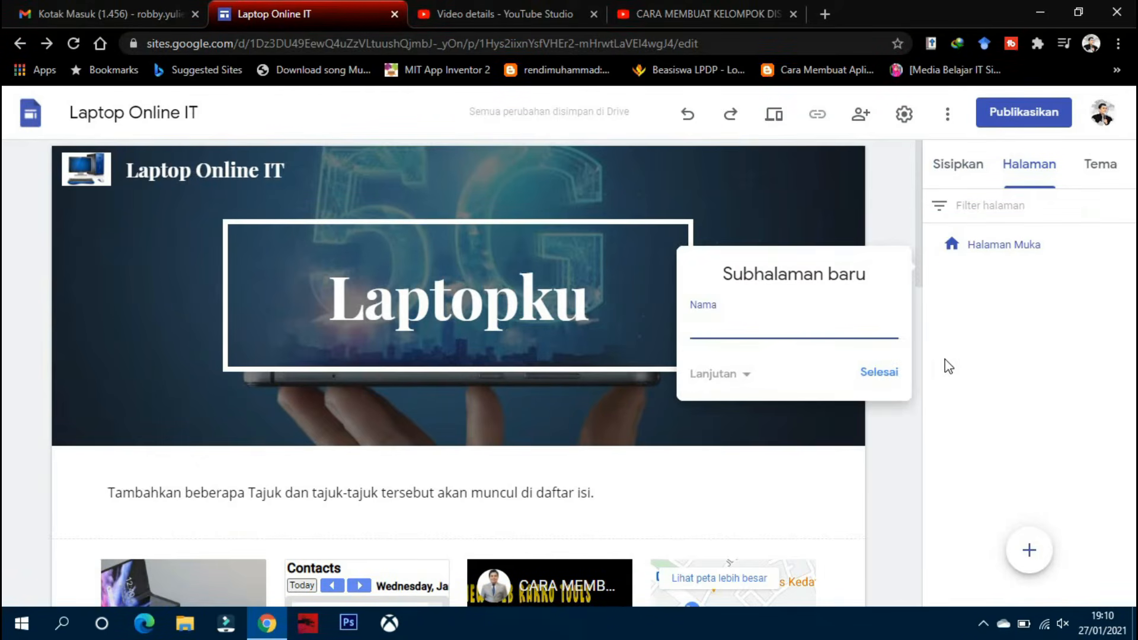
pyautogui.click(744, 373)
pyautogui.click(745, 325)
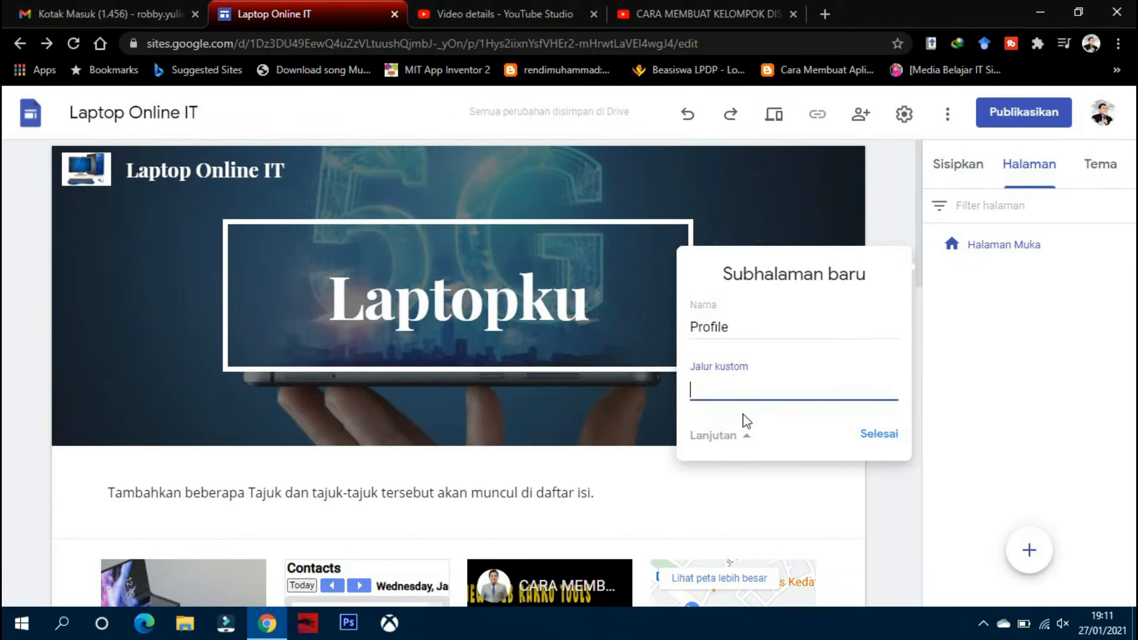
pyautogui.click(744, 433)
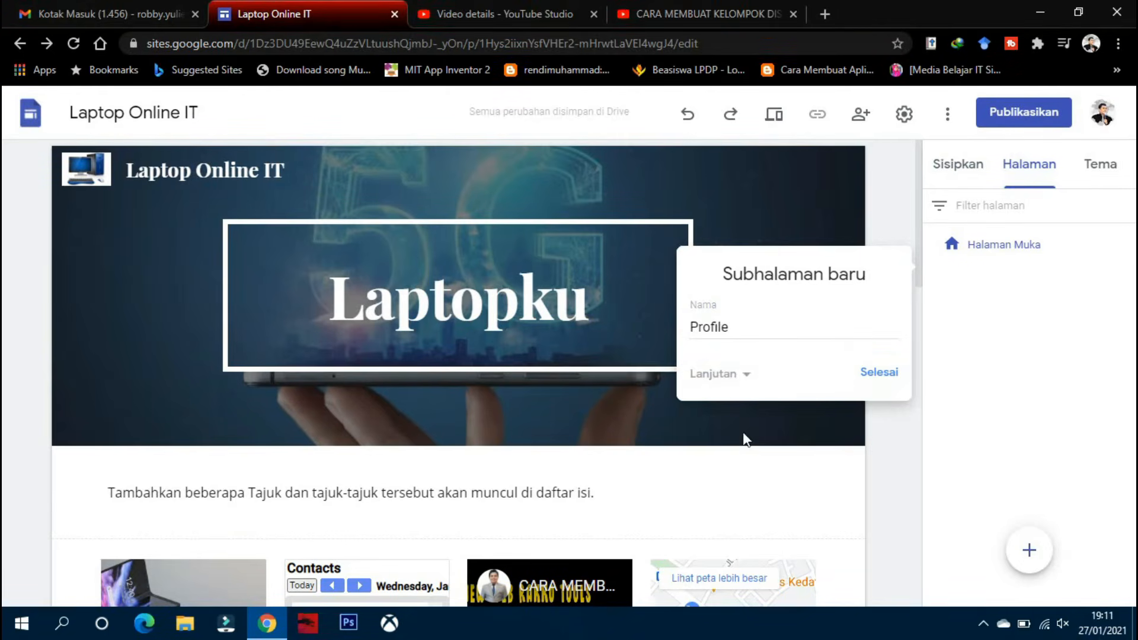
pyautogui.click(871, 375)
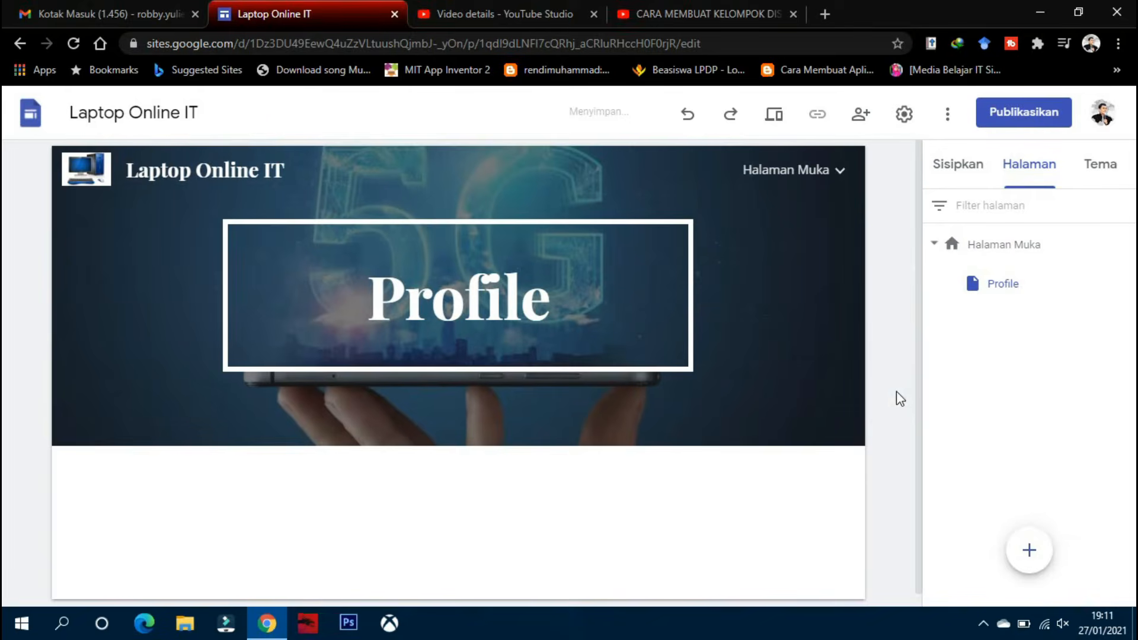
# Return to the home page "Halaman Muka" in the editor, leaving both page names as they are
pyautogui.doubleClick(999, 244)
pyautogui.scroll(-10, 652, 343)
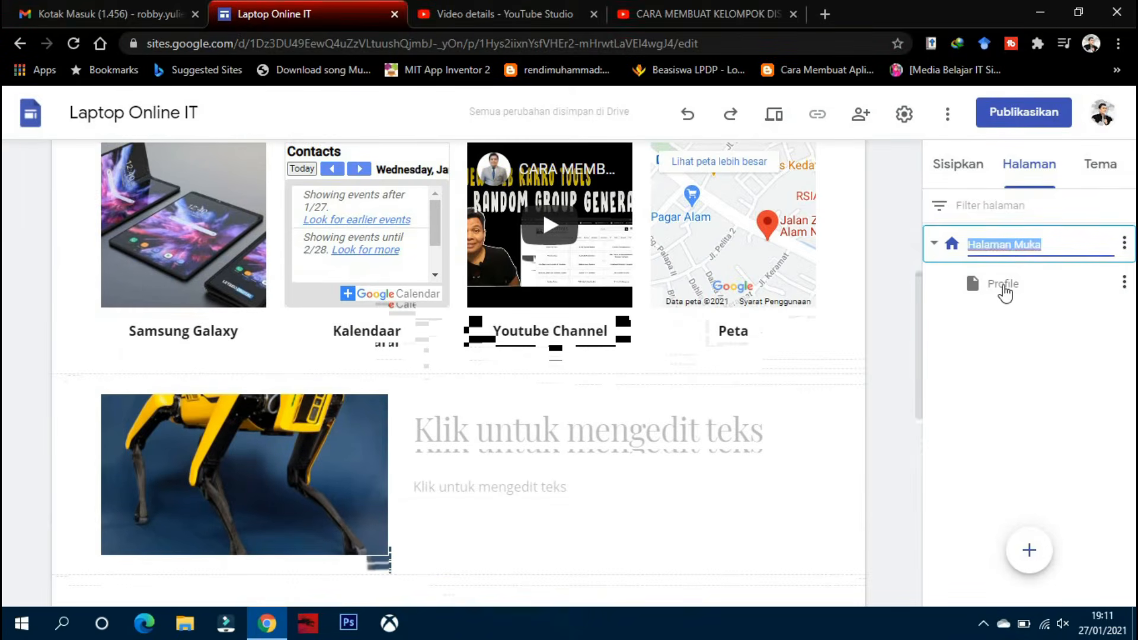
pyautogui.doubleClick(1004, 285)
pyautogui.doubleClick(975, 288)
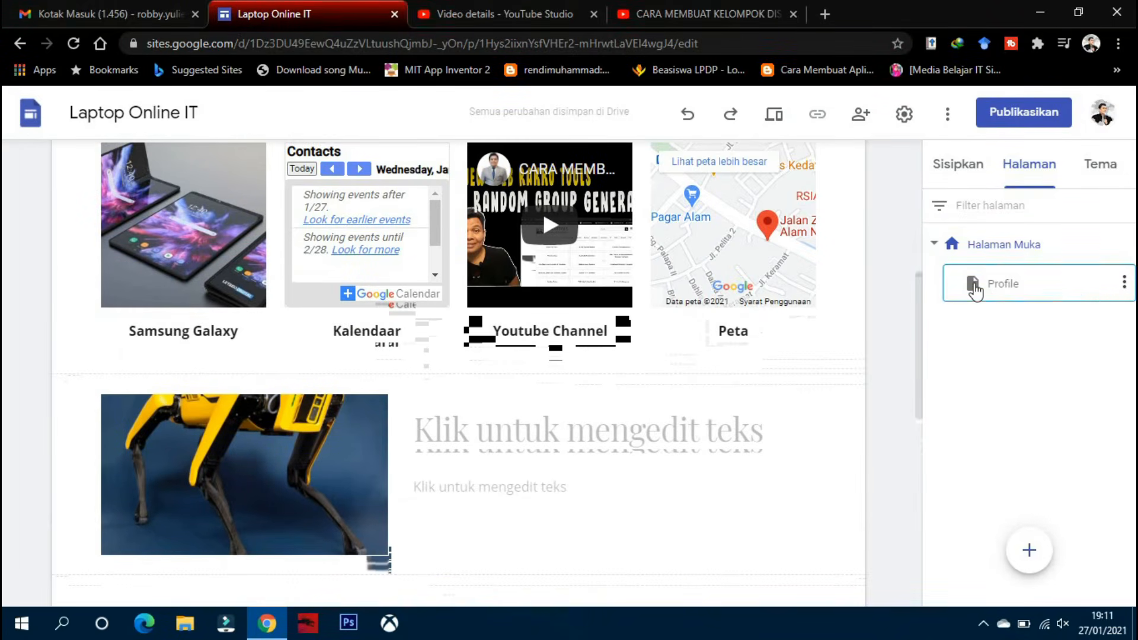
pyautogui.click(980, 311)
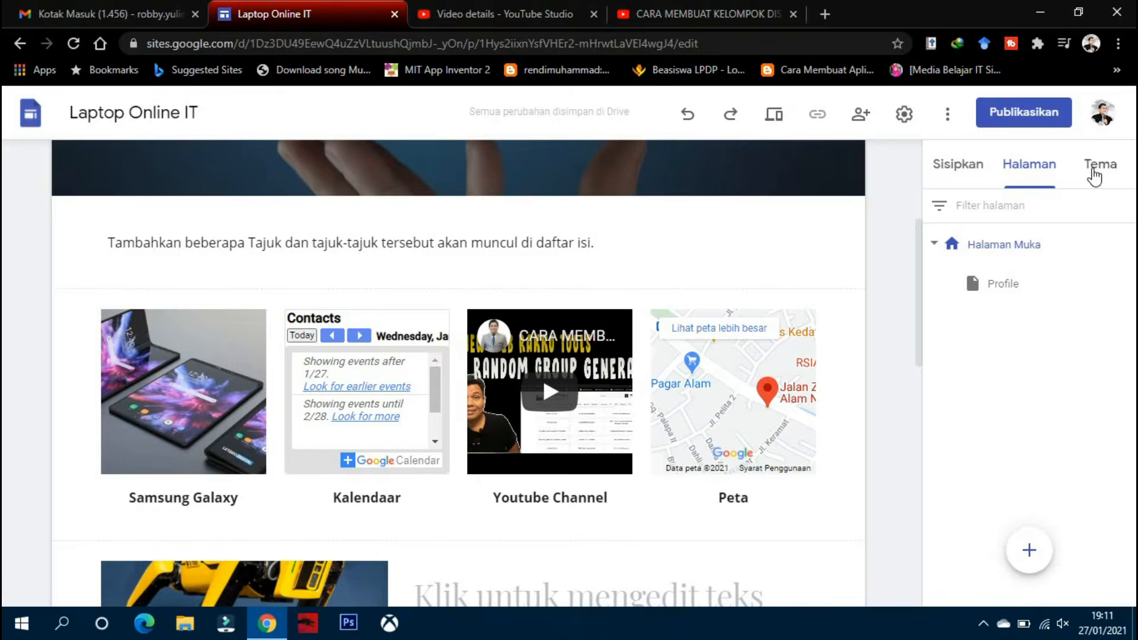
# Look through the available site themes and the Diplomat theme's color and font options
pyautogui.click(1094, 172)
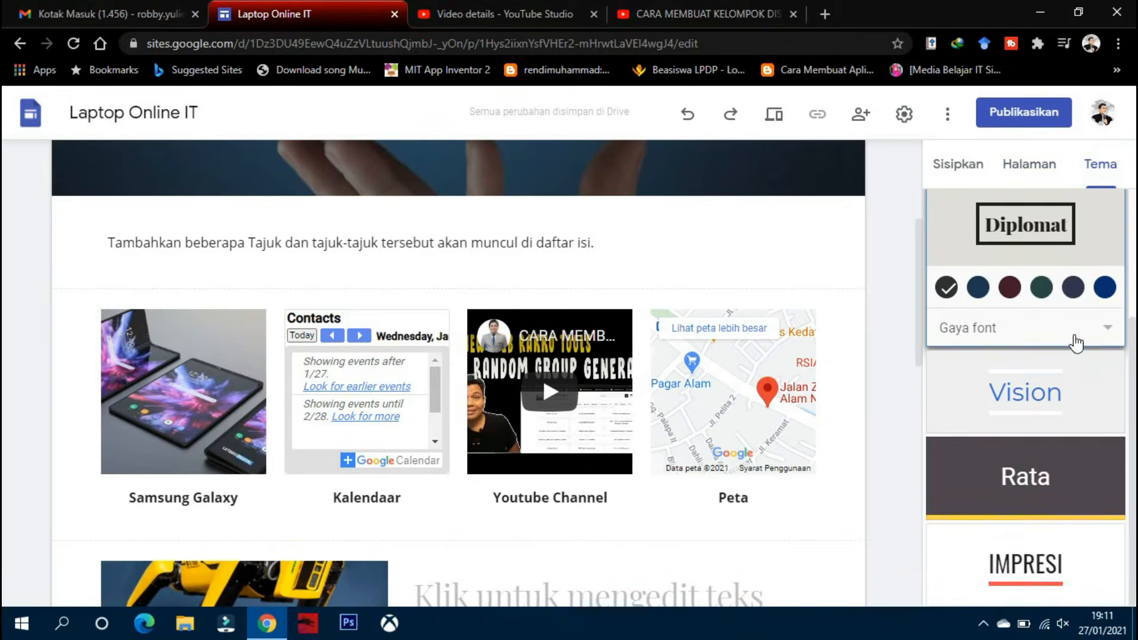
pyautogui.scroll(3, 1076, 343)
pyautogui.scroll(4, 723, 336)
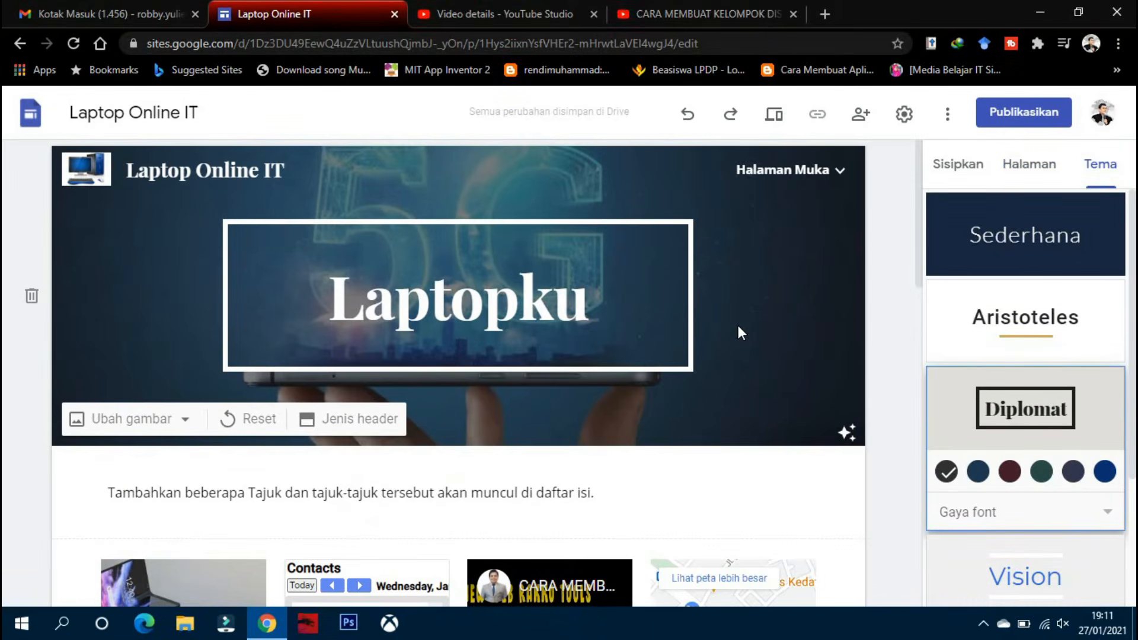
# Preview the home page down to the embedded video and compare its desktop, phone and tablet layouts
pyautogui.click(775, 118)
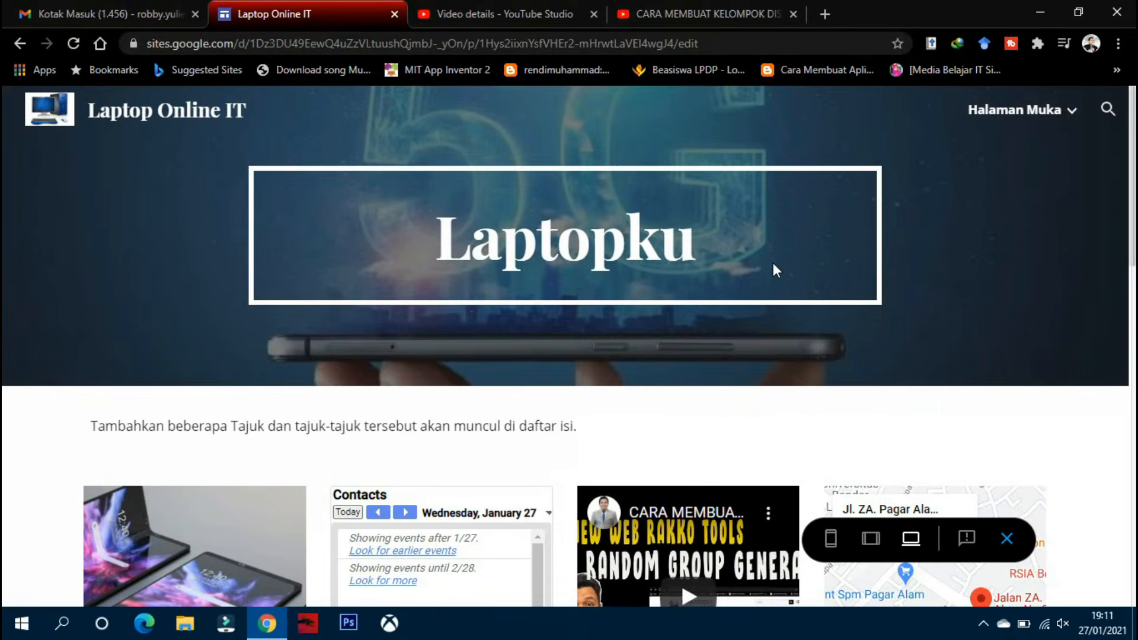
pyautogui.scroll(-10, 773, 267)
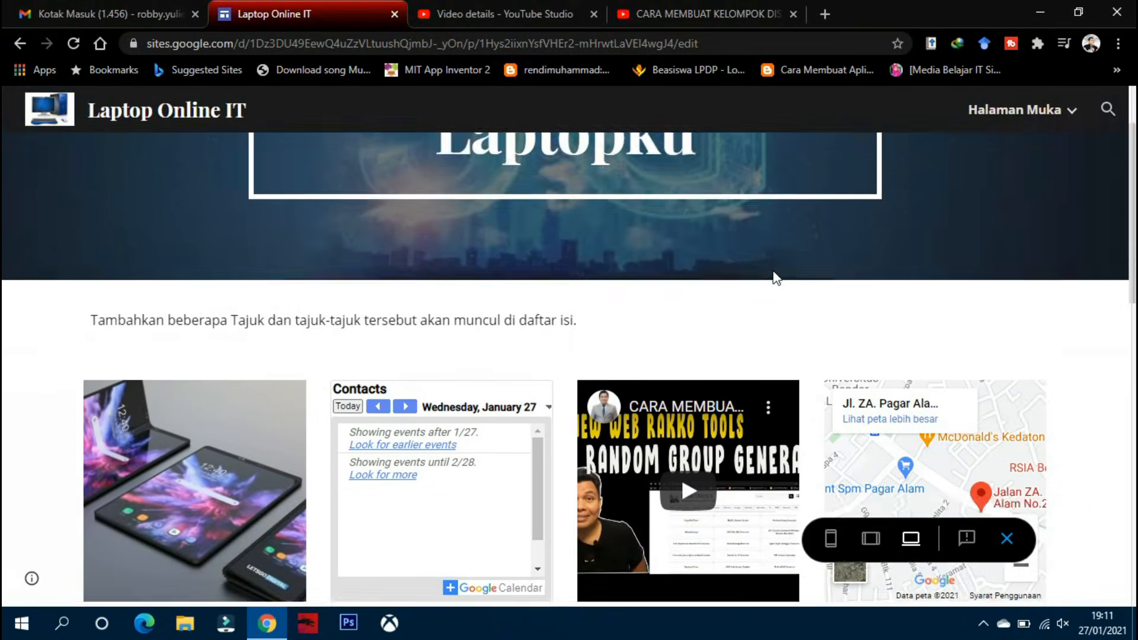
pyautogui.scroll(-6, 777, 277)
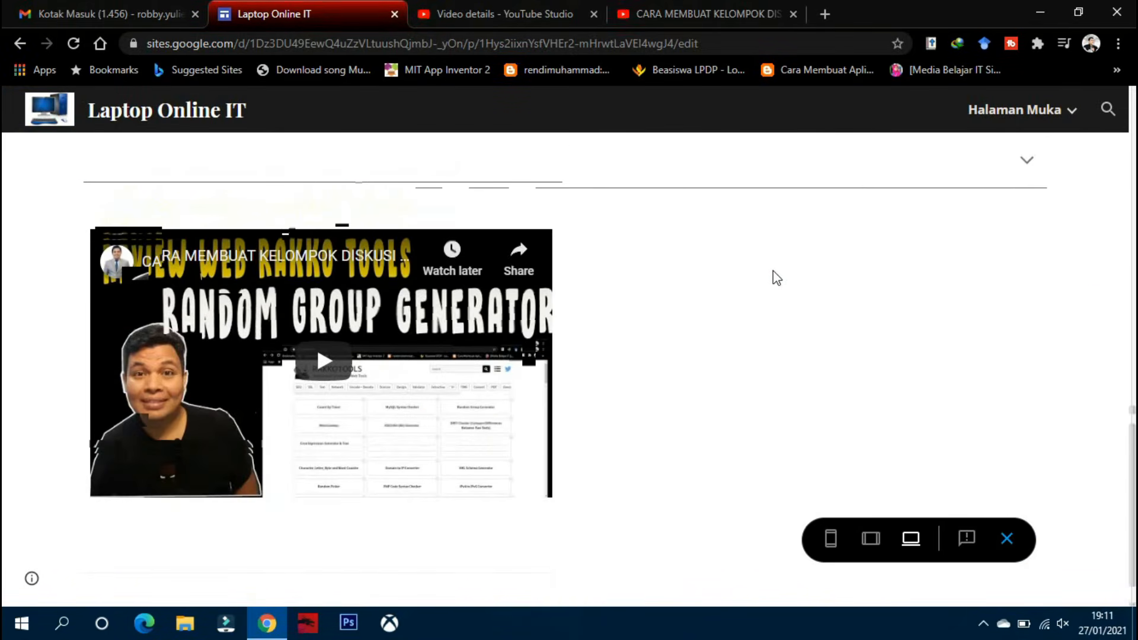
pyautogui.click(833, 543)
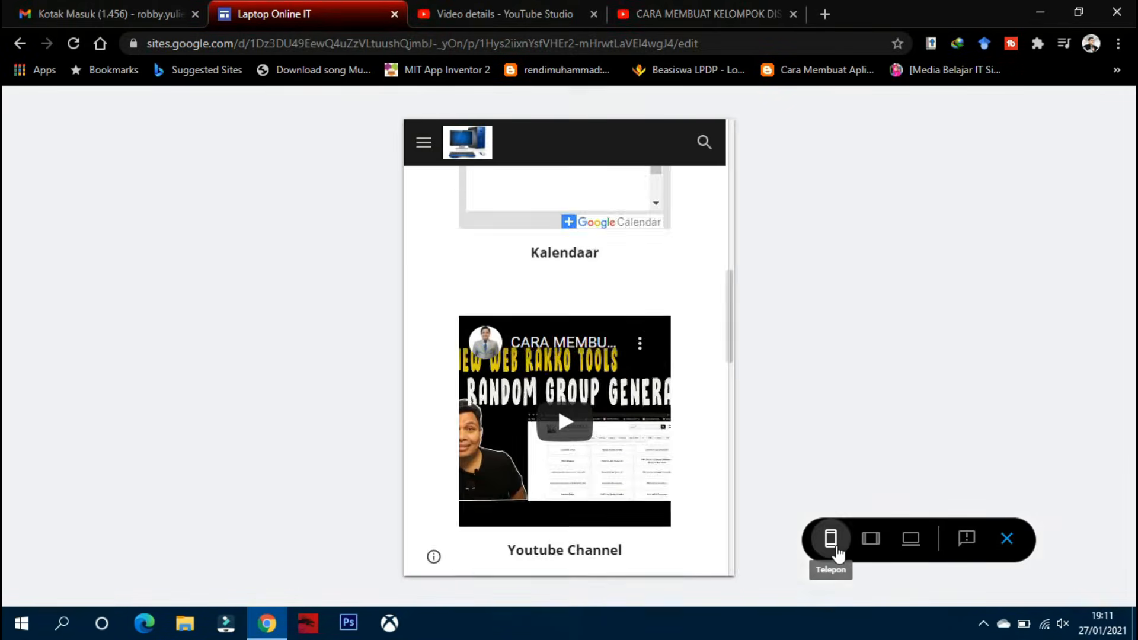
pyautogui.click(871, 541)
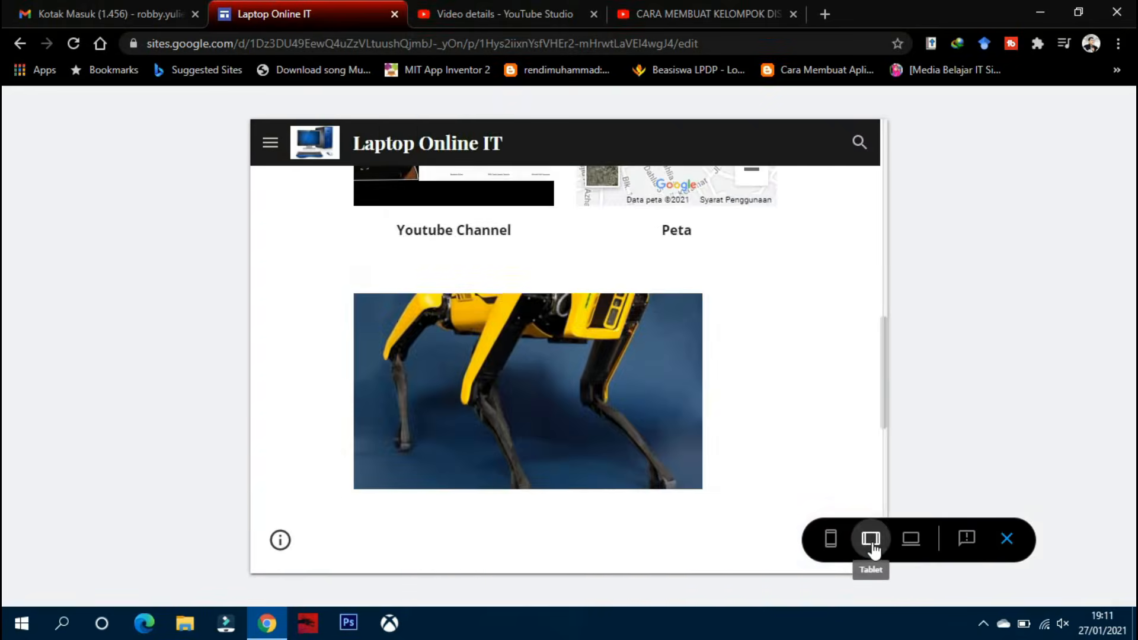
pyautogui.click(915, 546)
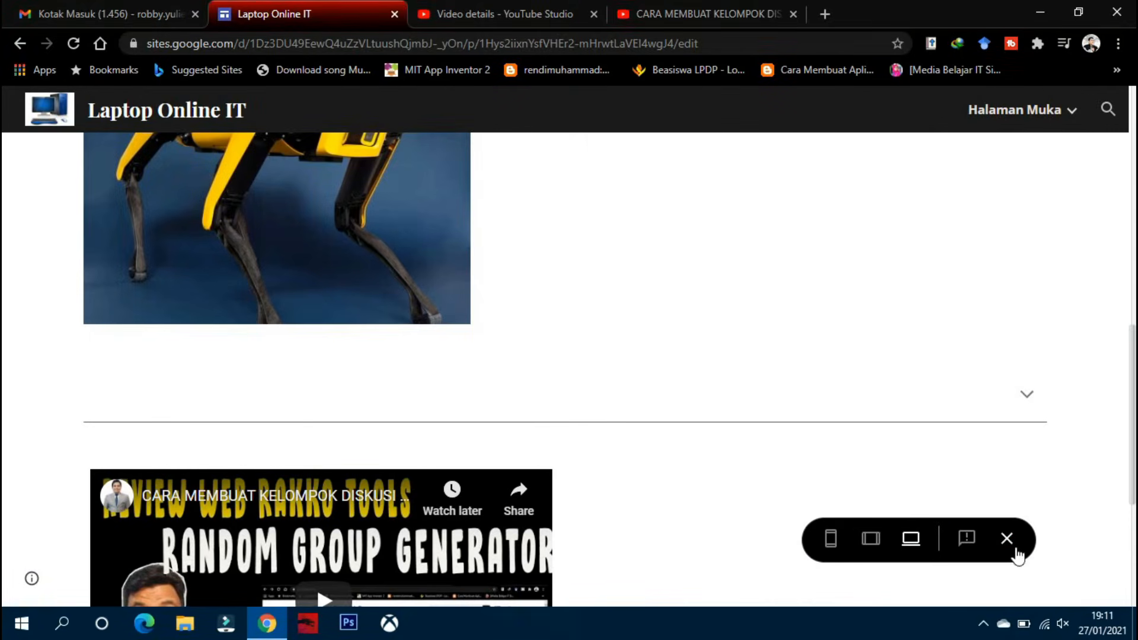
# Leave the preview and look through the sharing dialog and the additional site options without changing anything
pyautogui.click(1009, 539)
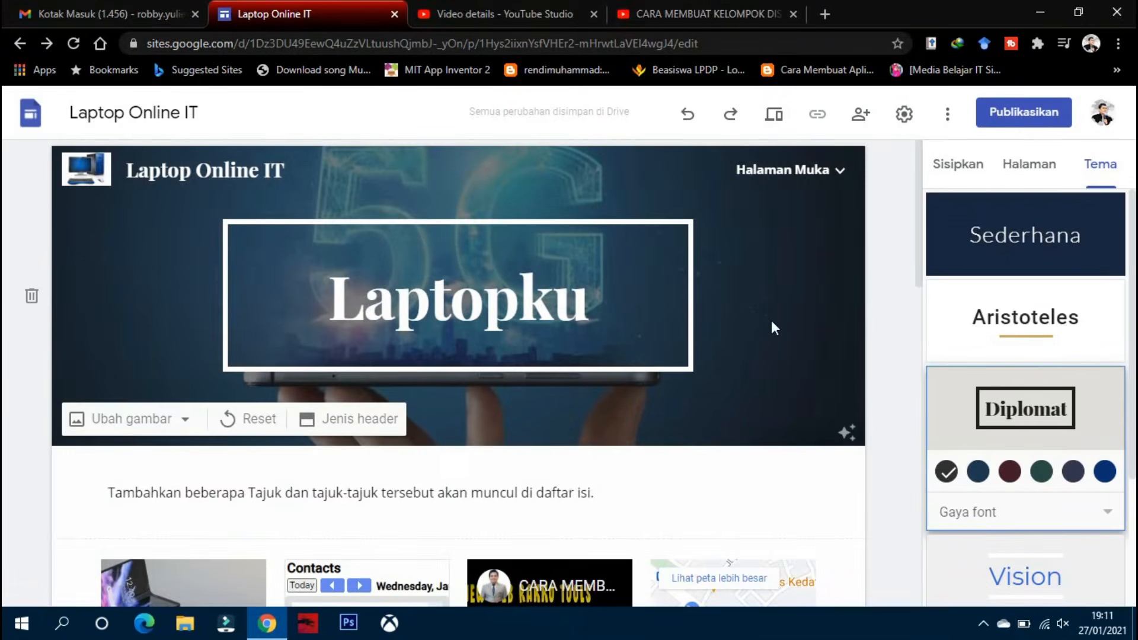
pyautogui.click(860, 118)
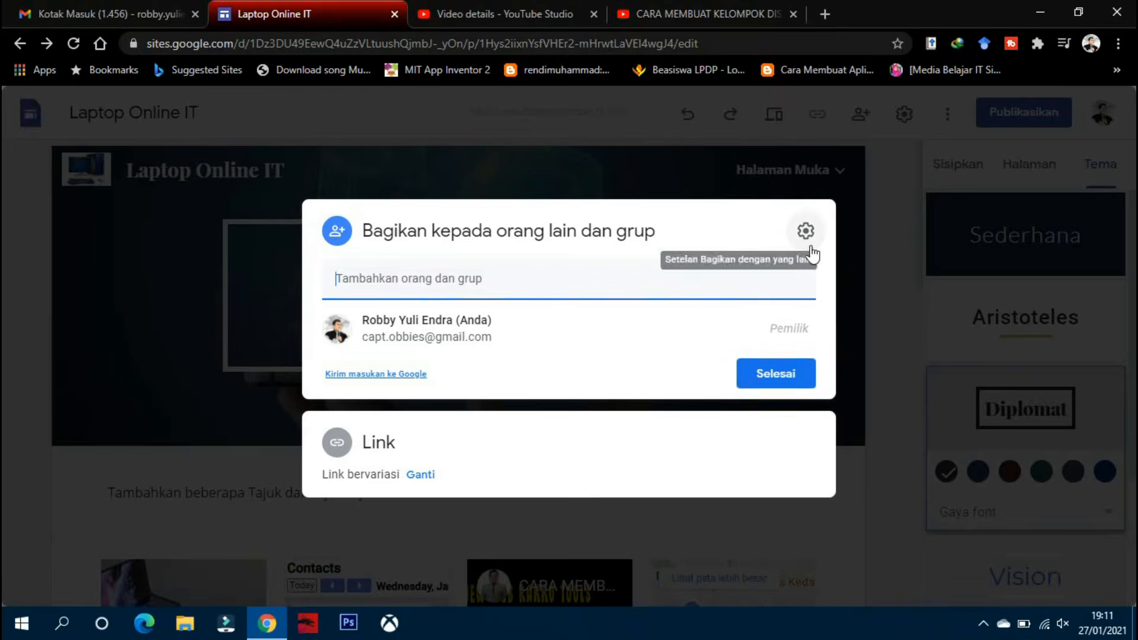
pyautogui.click(780, 381)
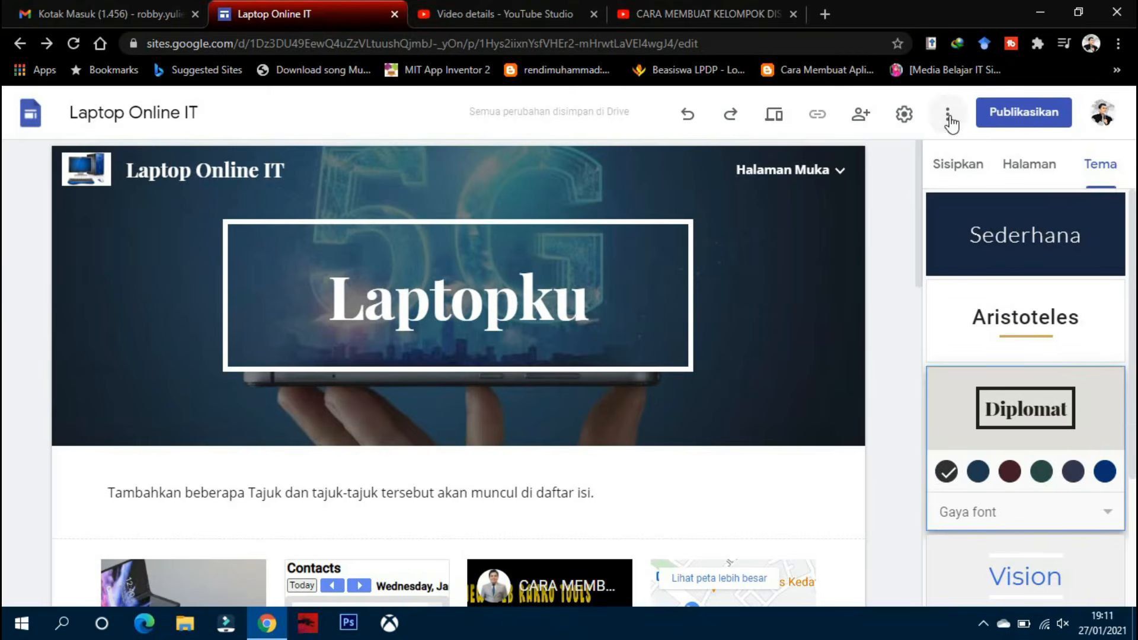
pyautogui.click(948, 115)
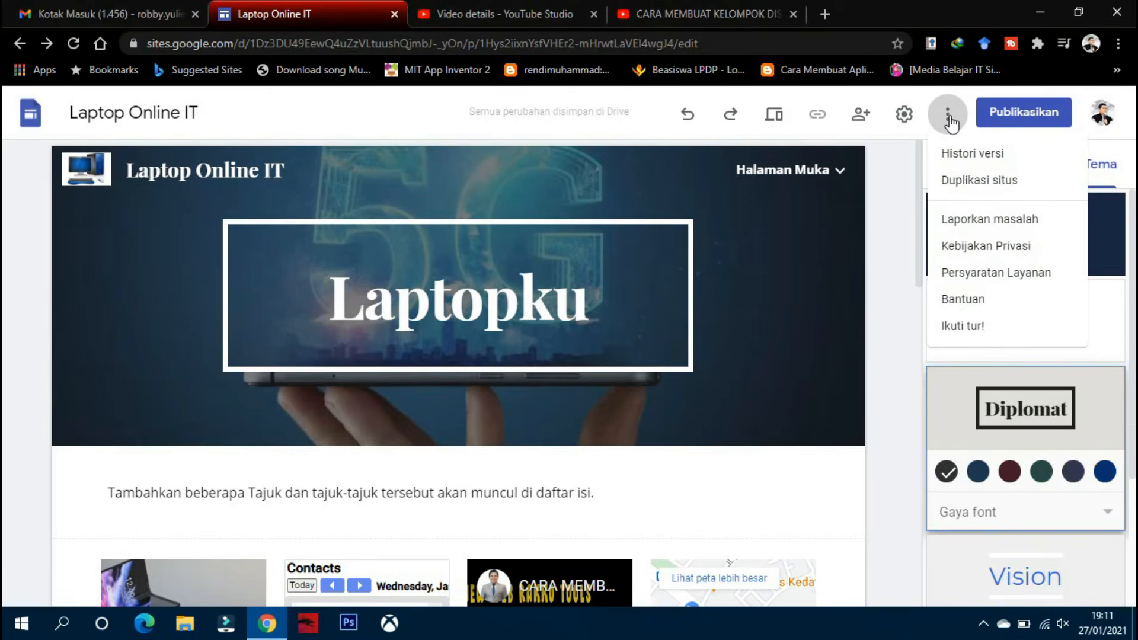
pyautogui.click(891, 170)
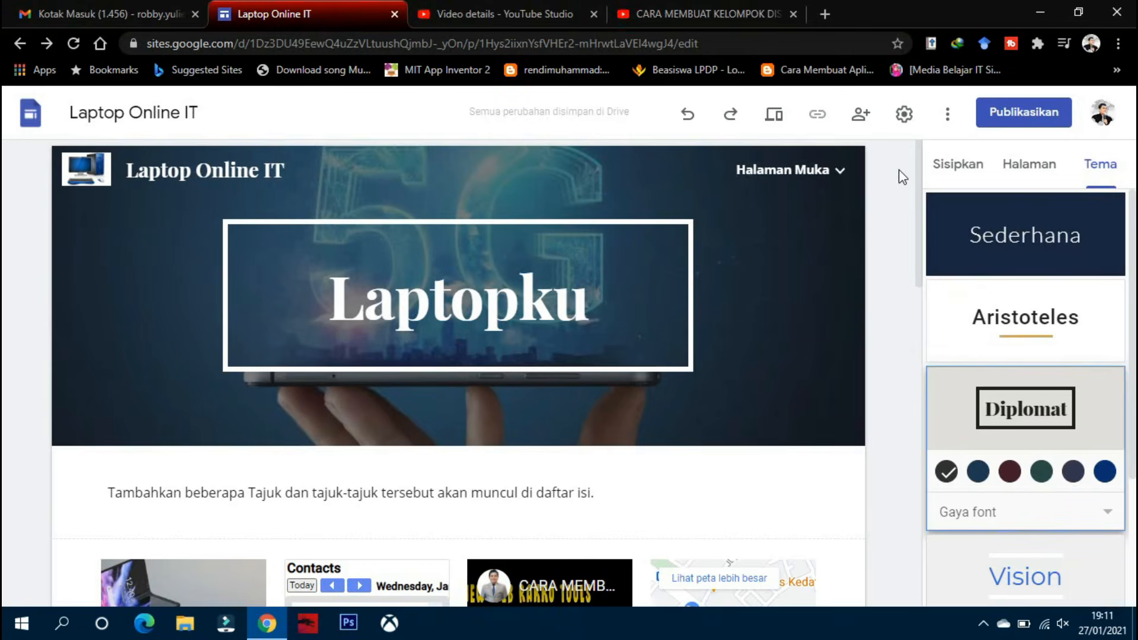
# Publish the site with the web address "laptoponlineit", visible to anyone
pyautogui.click(1026, 118)
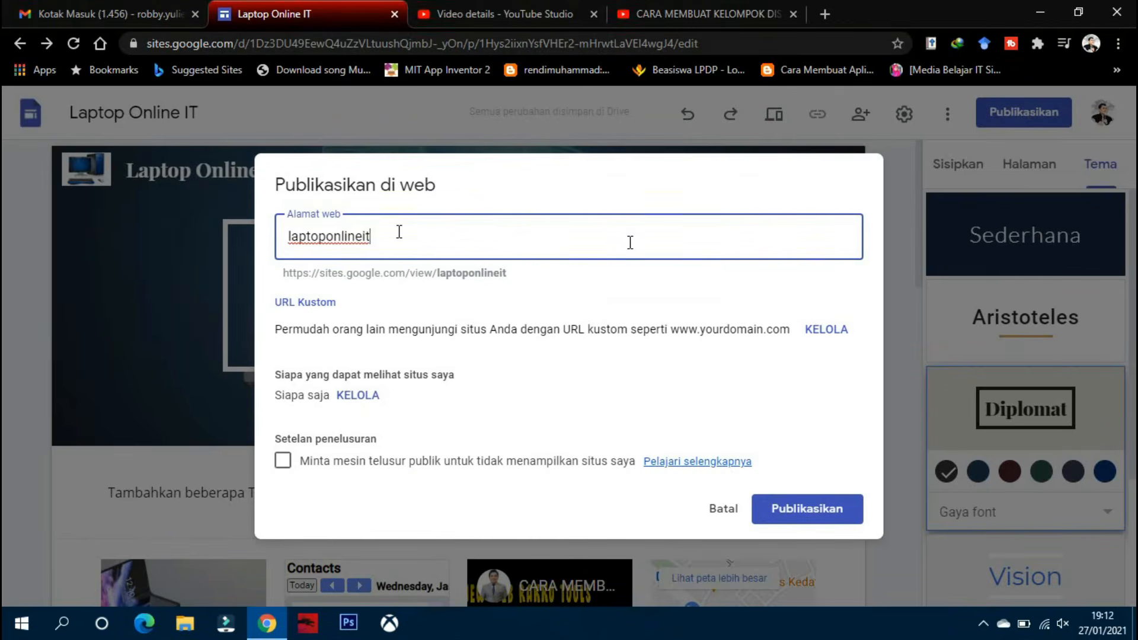
pyautogui.moveTo(404, 237); pyautogui.dragTo(285, 240)
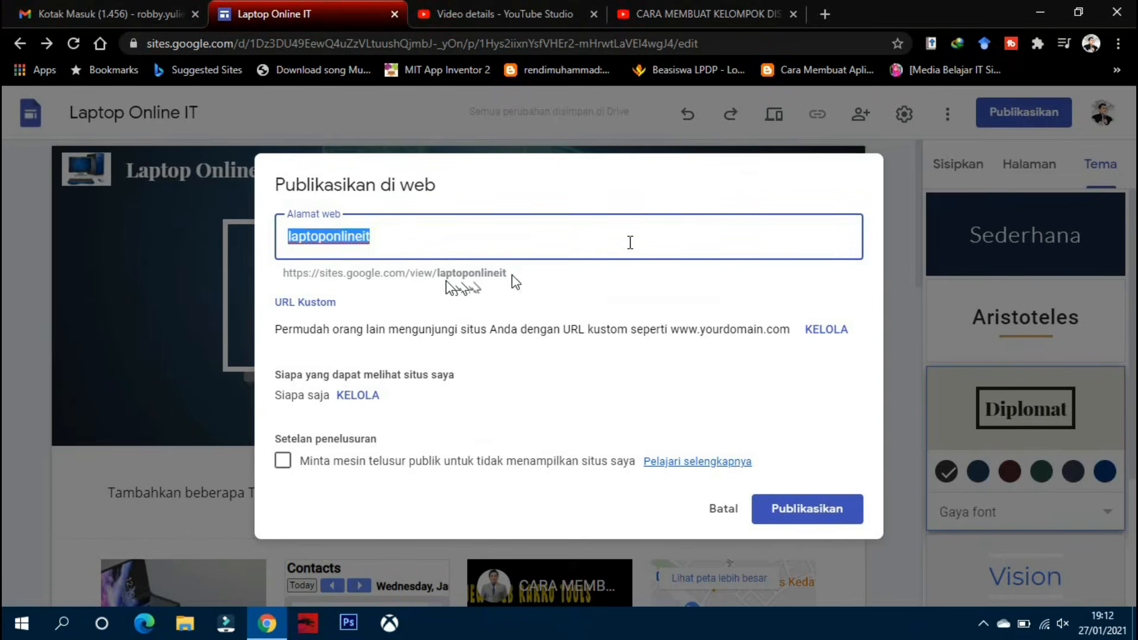
pyautogui.moveTo(437, 274); pyautogui.dragTo(277, 275)
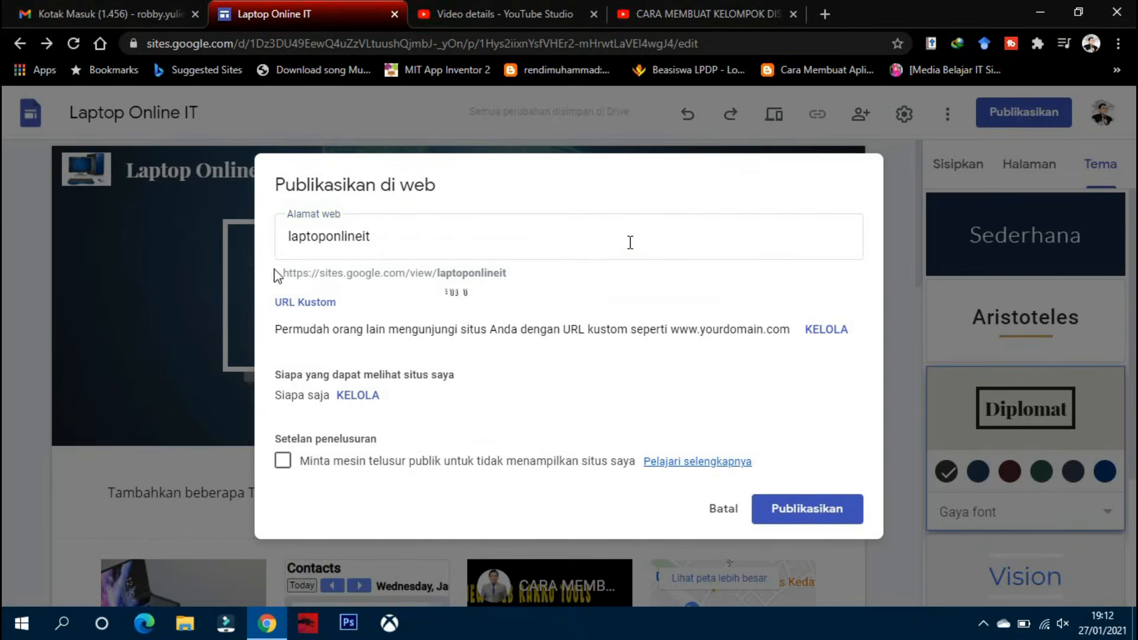
pyautogui.moveTo(436, 274); pyautogui.dragTo(411, 274)
pyautogui.click(602, 270)
pyautogui.moveTo(437, 274); pyautogui.dragTo(495, 272)
pyautogui.click(512, 278)
pyautogui.click(848, 508)
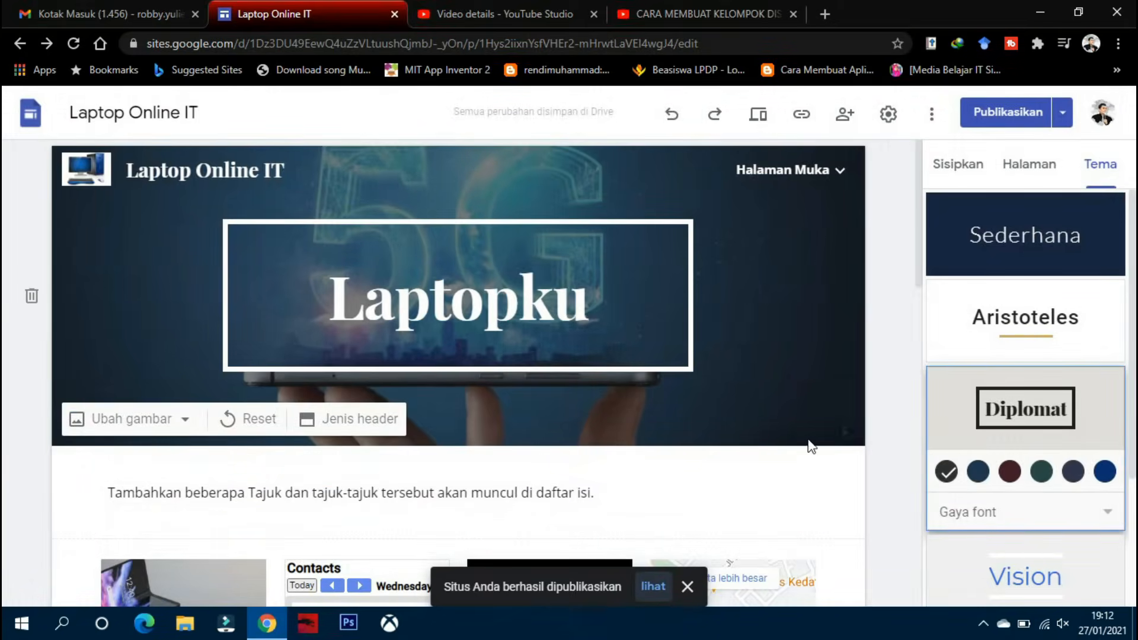
# Open the published site and reload it at its base address sites.google.com/view/laptoponlineit, without "/halaman-muka"
pyautogui.rightClick(662, 593)
pyautogui.click(662, 593)
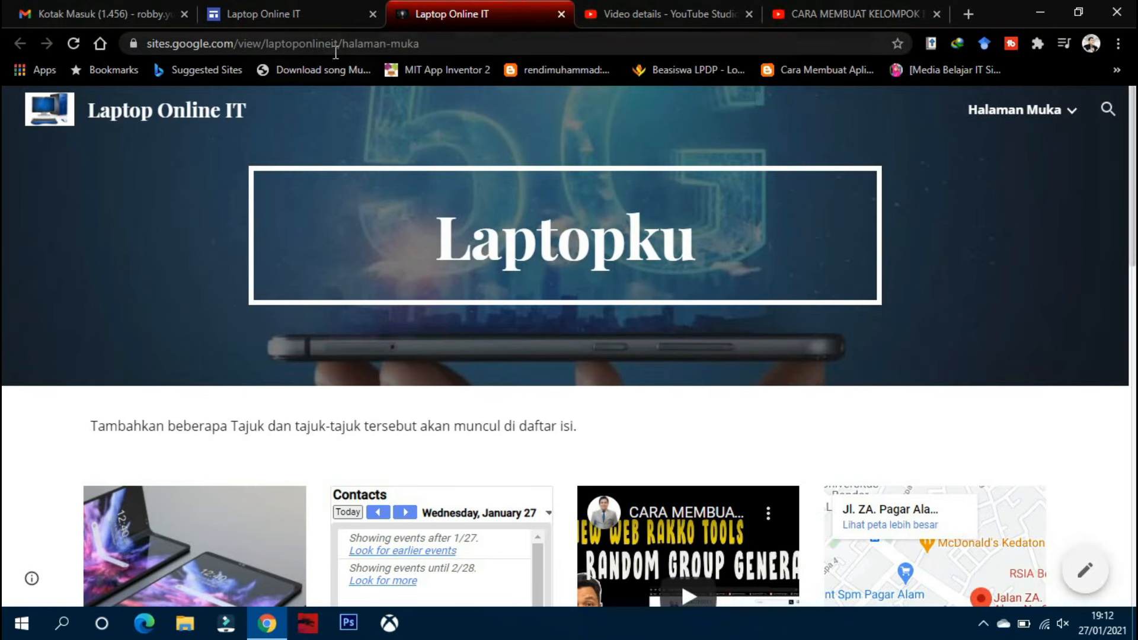
pyautogui.moveTo(339, 44); pyautogui.dragTo(122, 45)
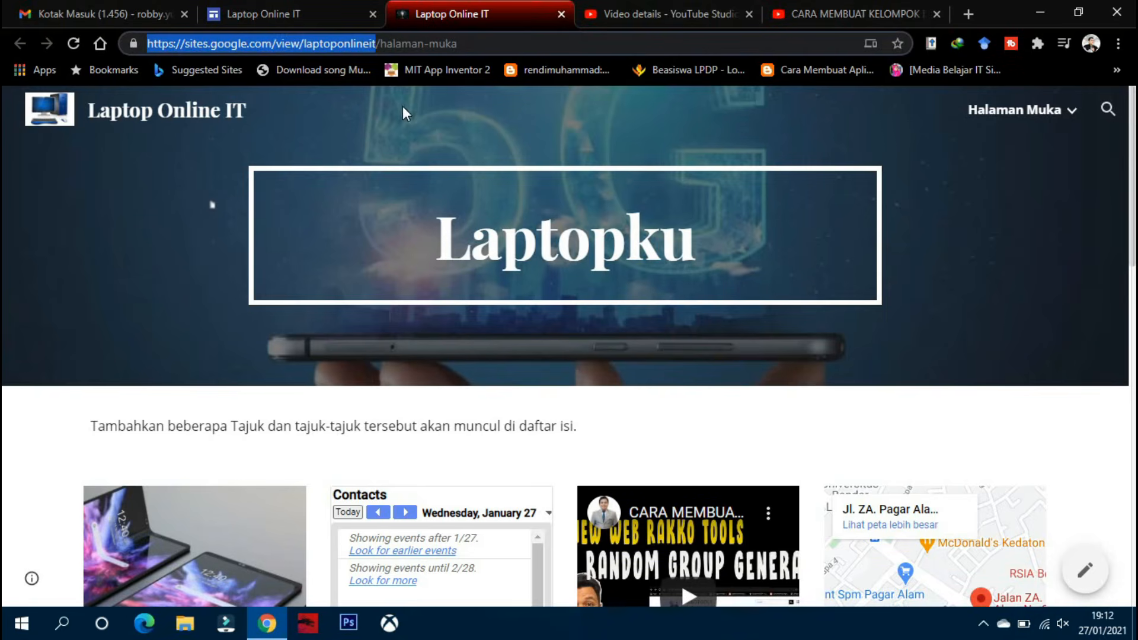
pyautogui.press('Right')
pyautogui.hotkey('shift', 'End')
pyautogui.press('Delete')
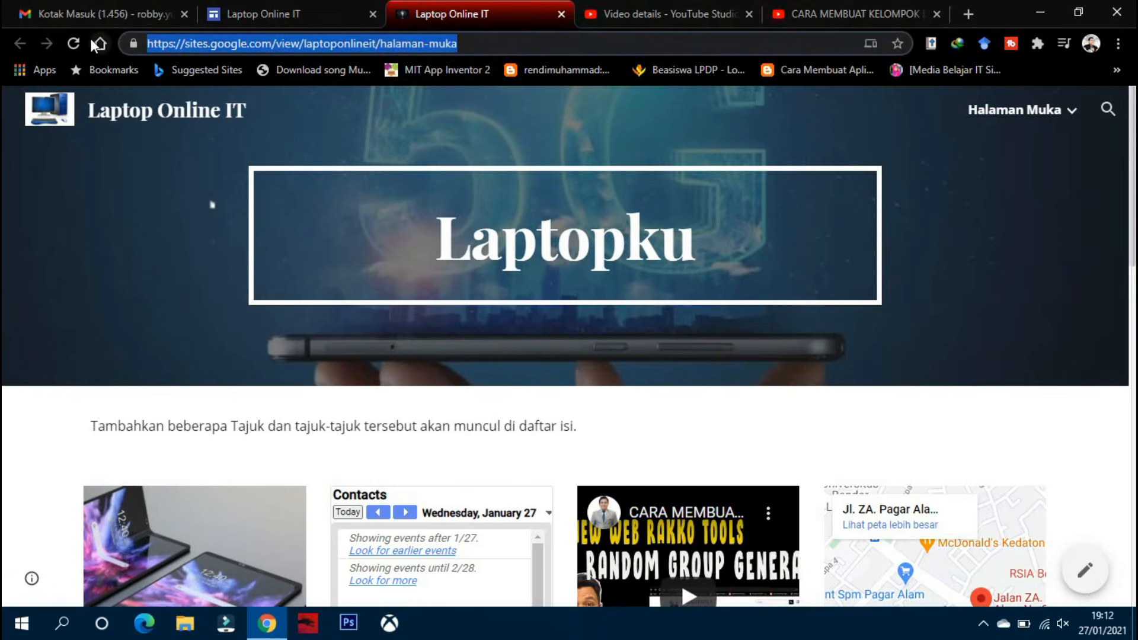
pyautogui.press('Return')
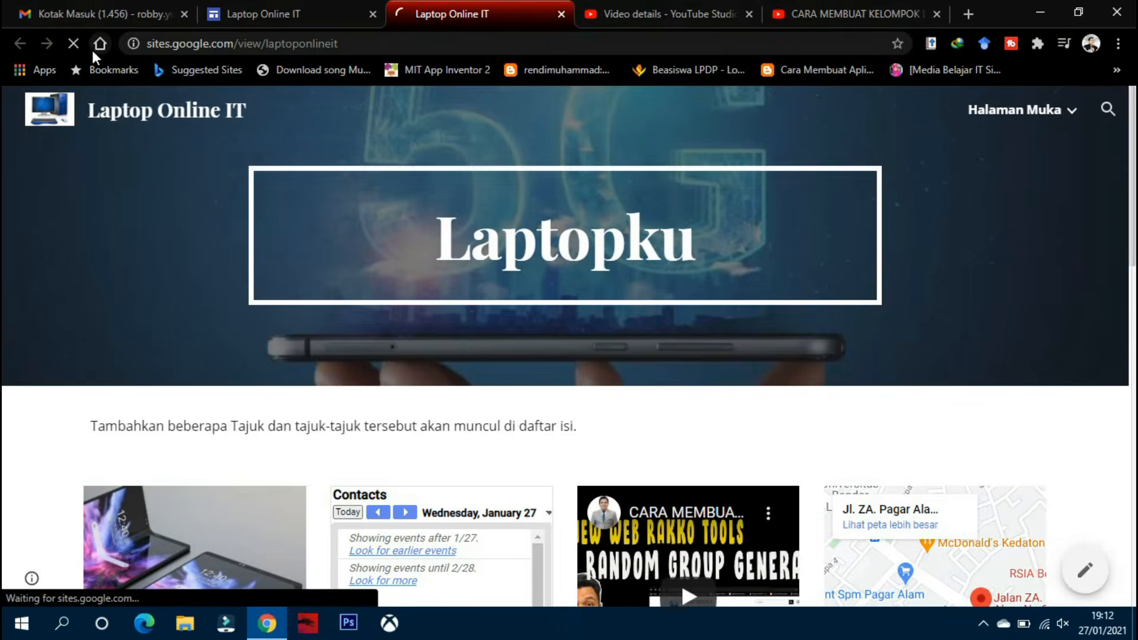
# Review the published home page from header to embedded video and open its Profile subpage
pyautogui.scroll(-2, 523, 319)
pyautogui.scroll(-10, 523, 319)
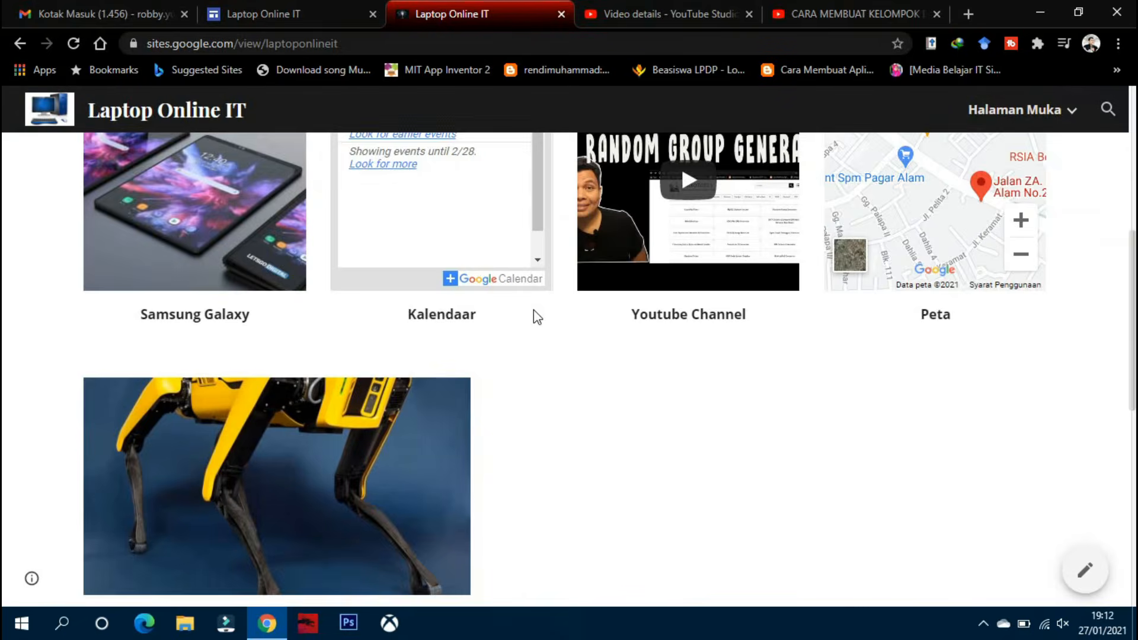
pyautogui.scroll(10, 562, 319)
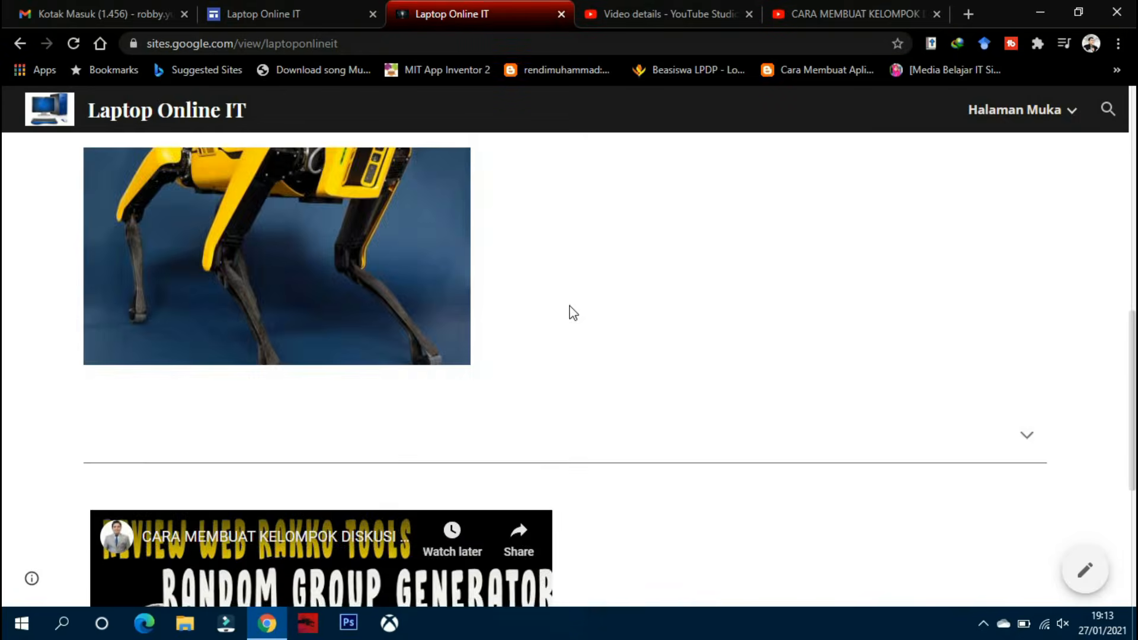
pyautogui.scroll(2, 573, 280)
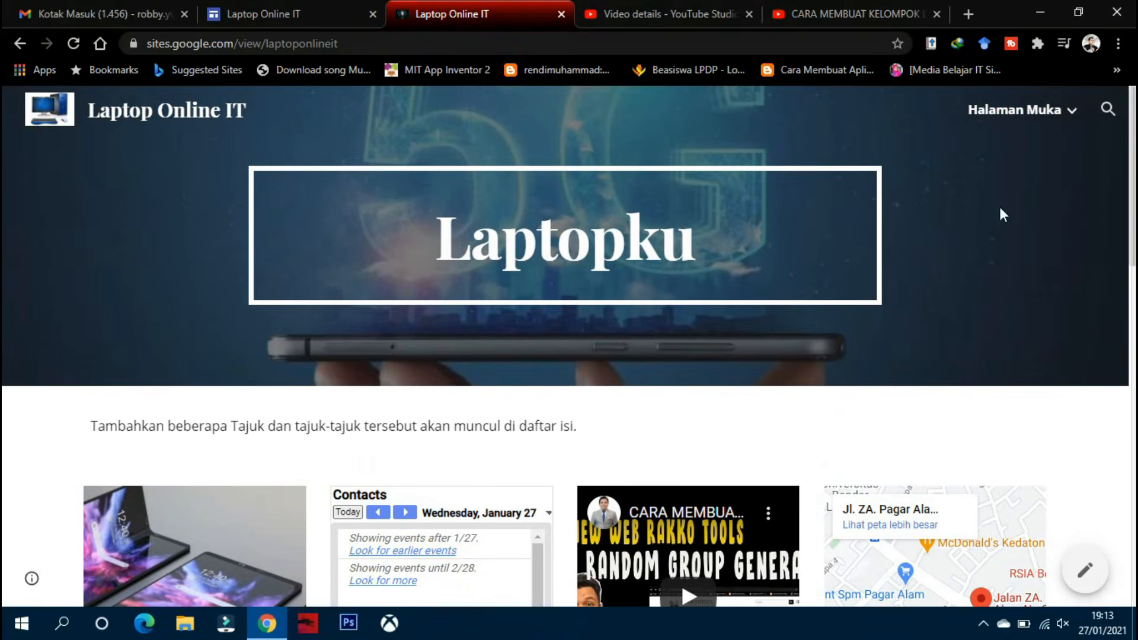
pyautogui.moveTo(1070, 110)
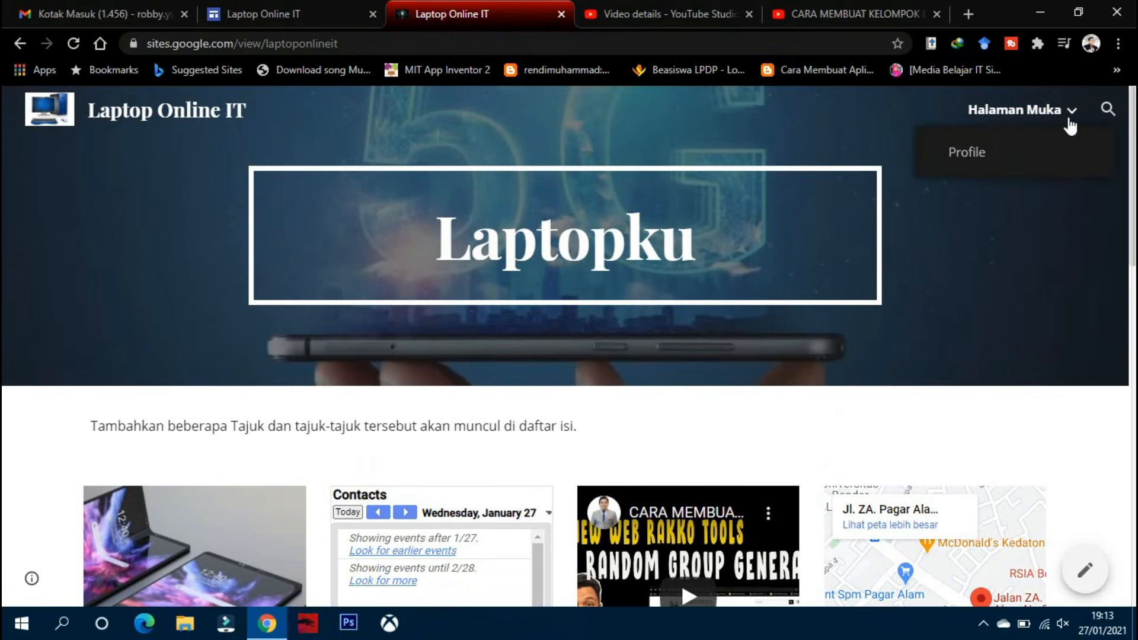
pyautogui.click(984, 156)
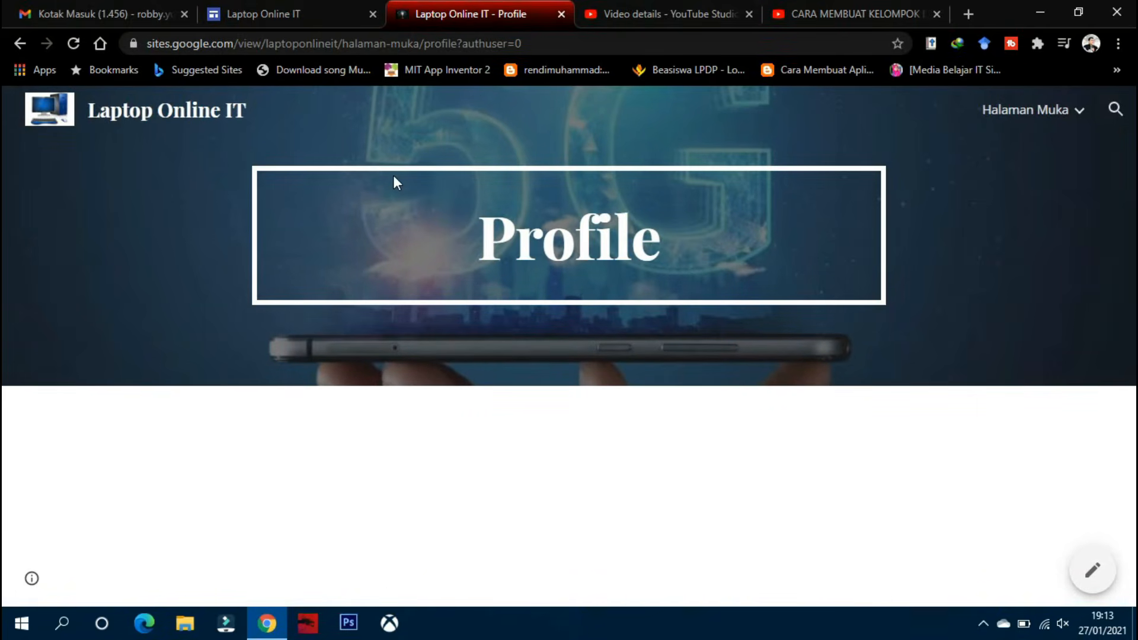
# Open the Profile page in the site editor and insert the three-column layout of images with text below the header
pyautogui.click(309, 16)
pyautogui.click(1035, 172)
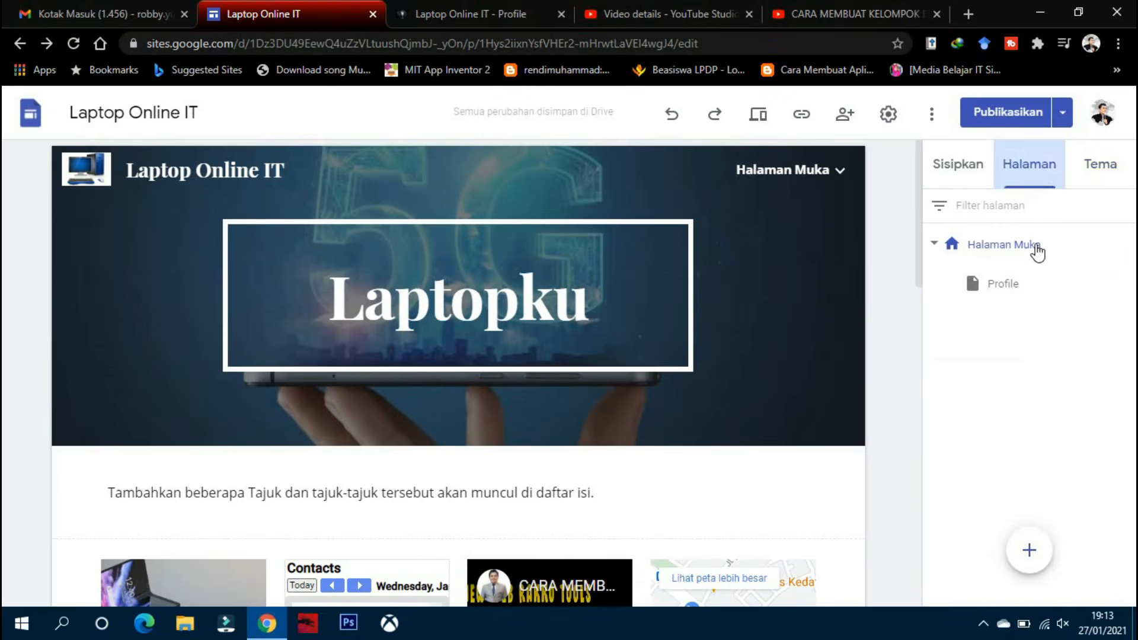
pyautogui.click(1014, 289)
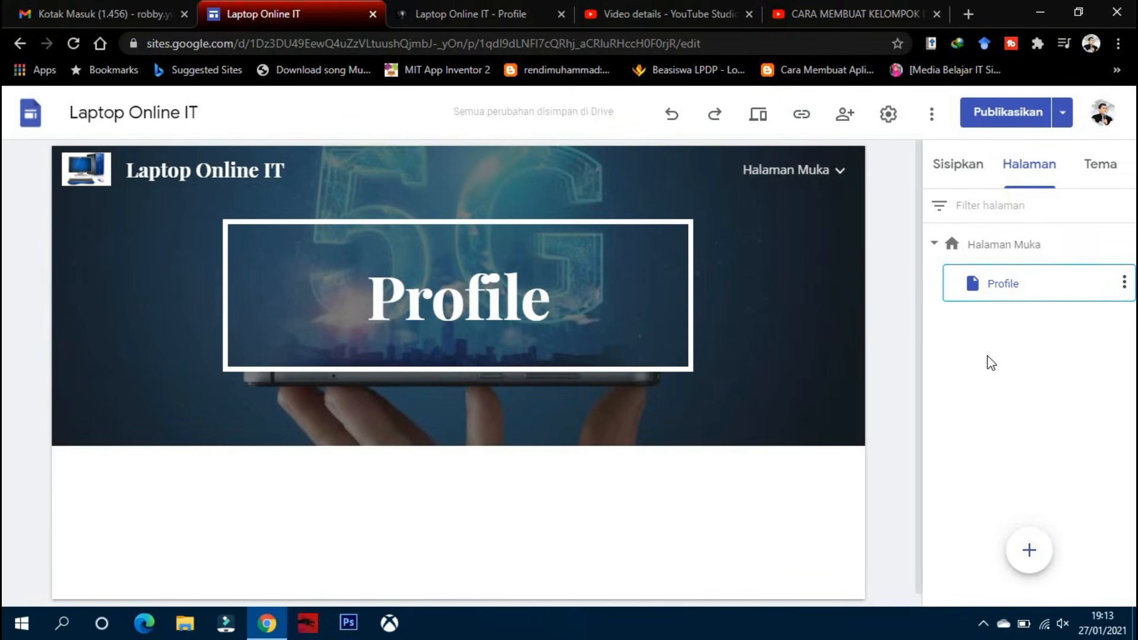
pyautogui.click(960, 177)
pyautogui.scroll(-3, 983, 369)
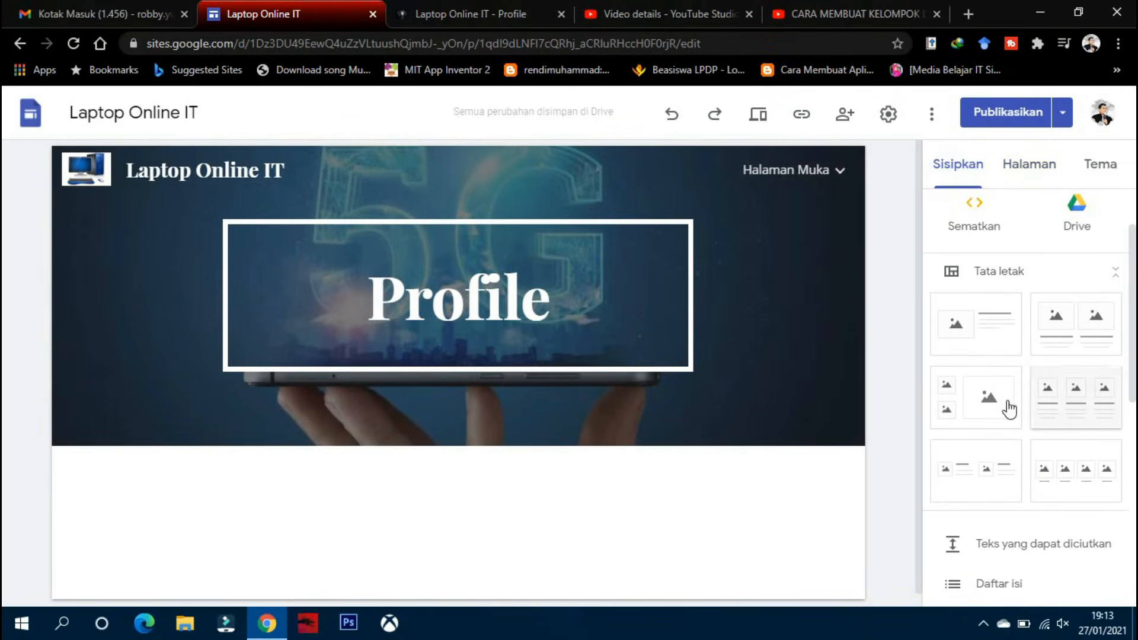
pyautogui.moveTo(1050, 407); pyautogui.dragTo(381, 539)
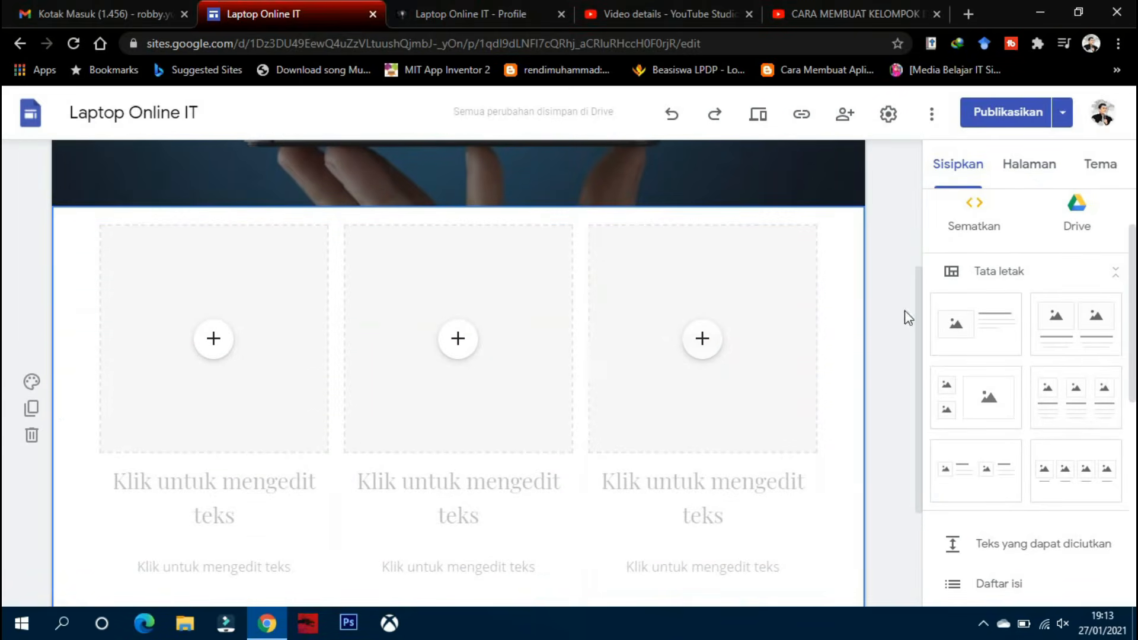
# Review the updated Profile draft against the published version and publish the changes
pyautogui.click(1007, 113)
pyautogui.click(589, 458)
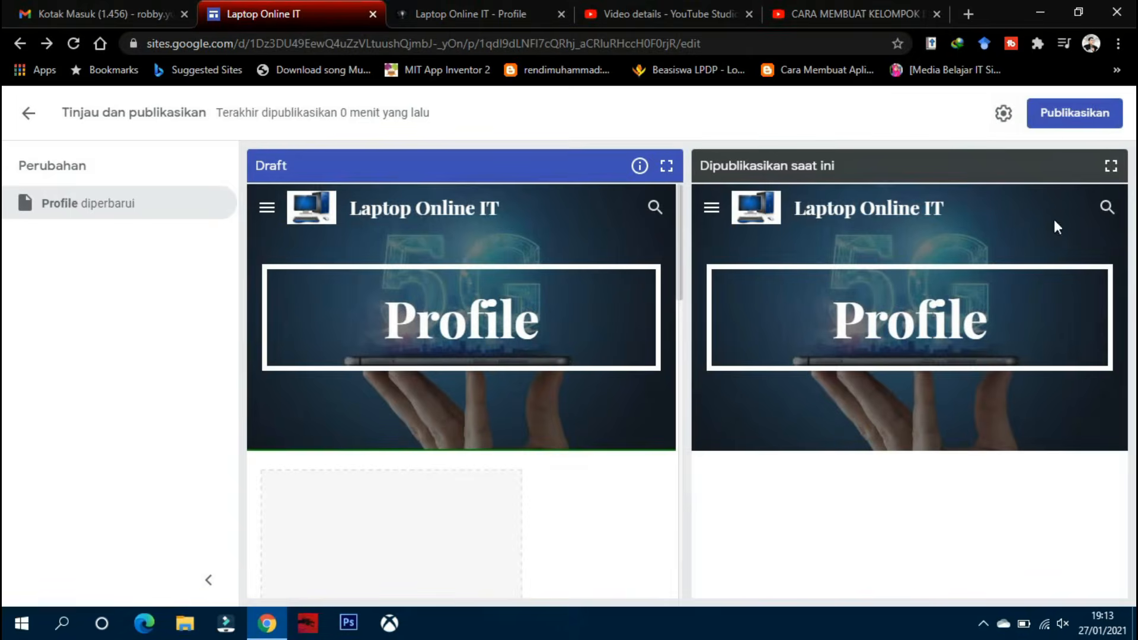
pyautogui.click(1050, 125)
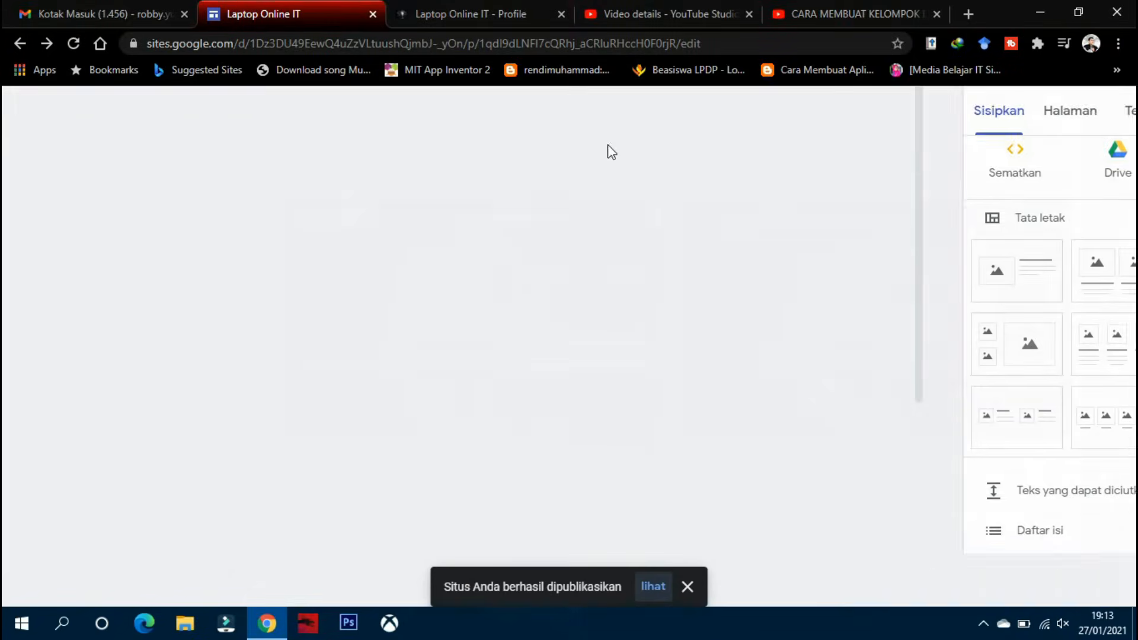
# Reload the already opened published Profile page to check for the new layout
pyautogui.click(468, 16)
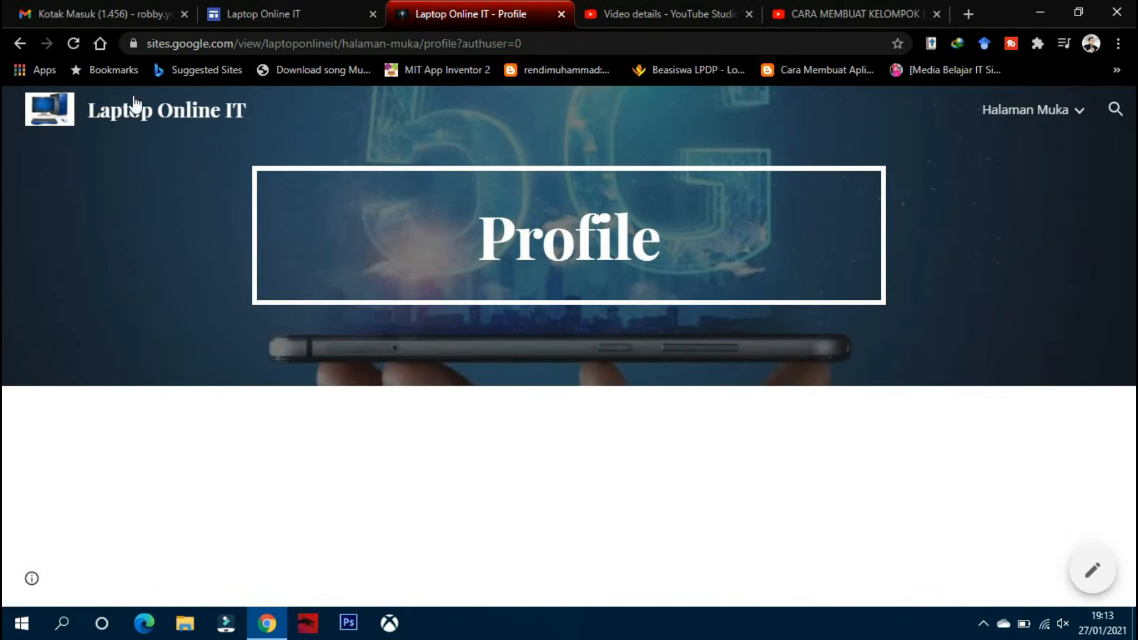
pyautogui.click(66, 49)
pyautogui.click(75, 45)
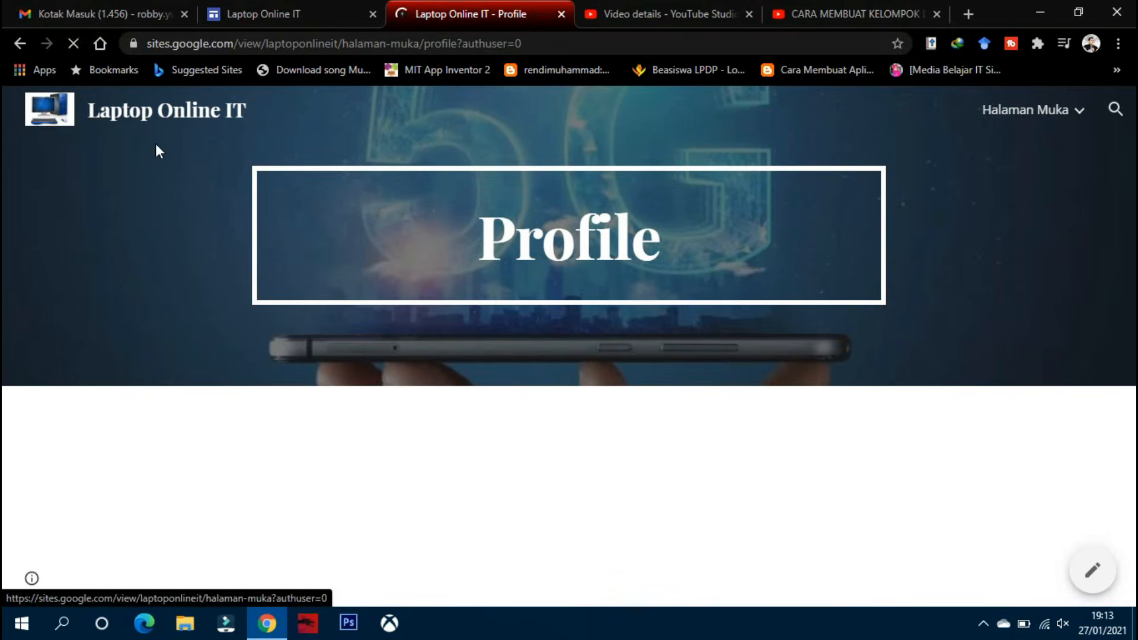
pyautogui.moveTo(1061, 117)
pyautogui.click(987, 158)
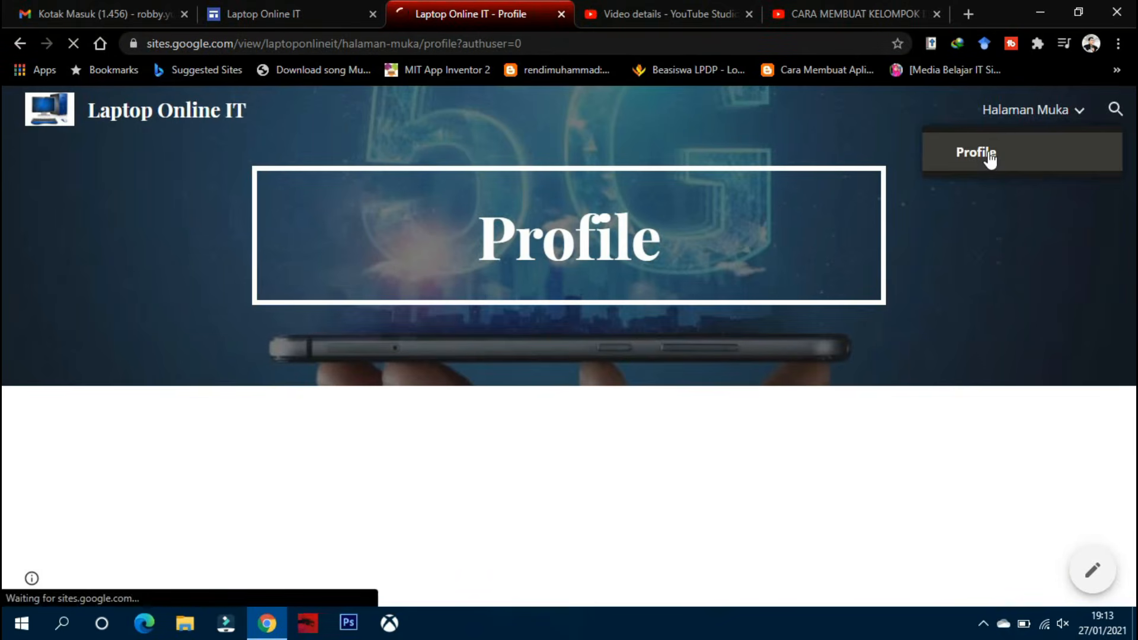
# Open the published site from the editor's publishing options and examine the three-column layout on the Profile page
pyautogui.click(328, 5)
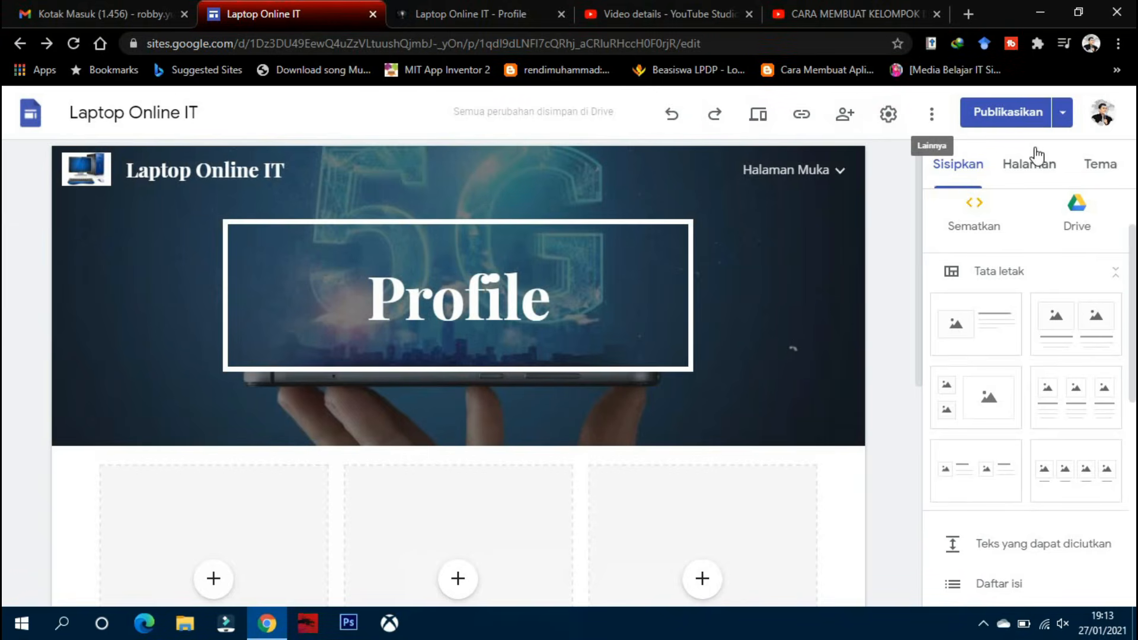
pyautogui.click(1065, 117)
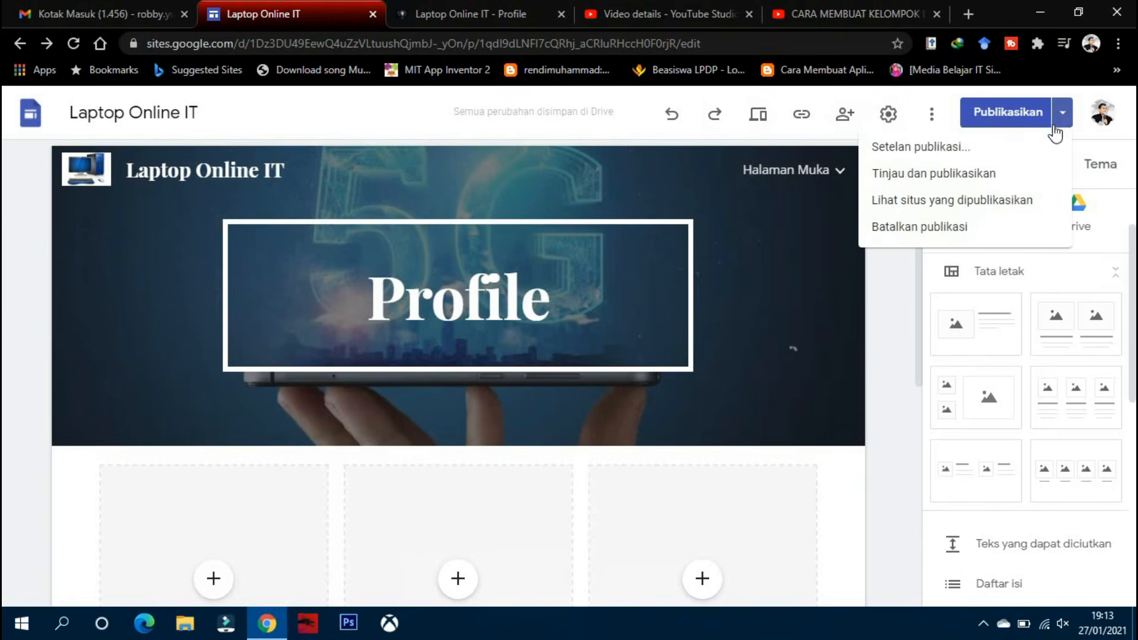
pyautogui.click(980, 204)
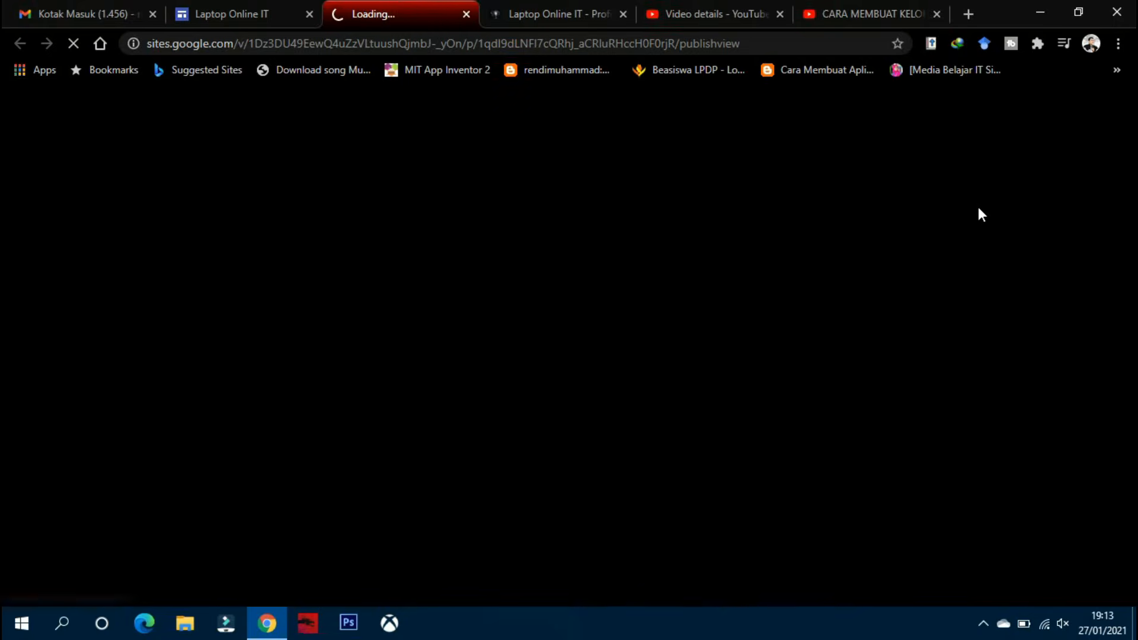
pyautogui.scroll(-4, 736, 303)
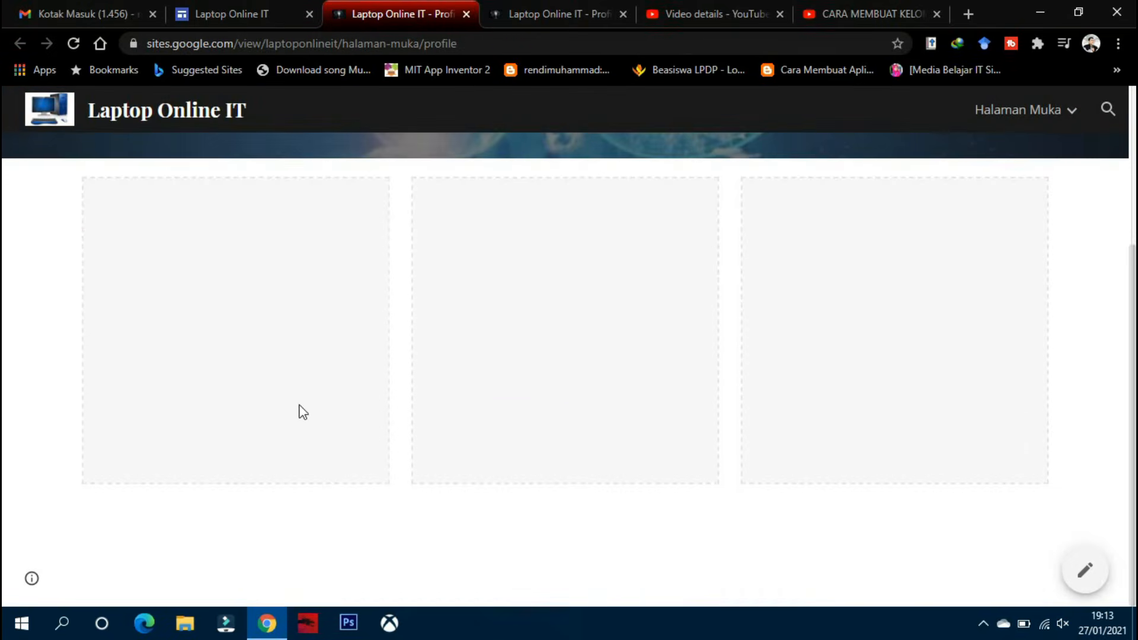
pyautogui.scroll(4, 887, 379)
pyautogui.scroll(-4, 902, 394)
pyautogui.scroll(4, 902, 394)
# Check the published site's navigation from Profile to Halaman Muka and back to Profile, and return to the editor
pyautogui.click(1072, 121)
pyautogui.click(1004, 112)
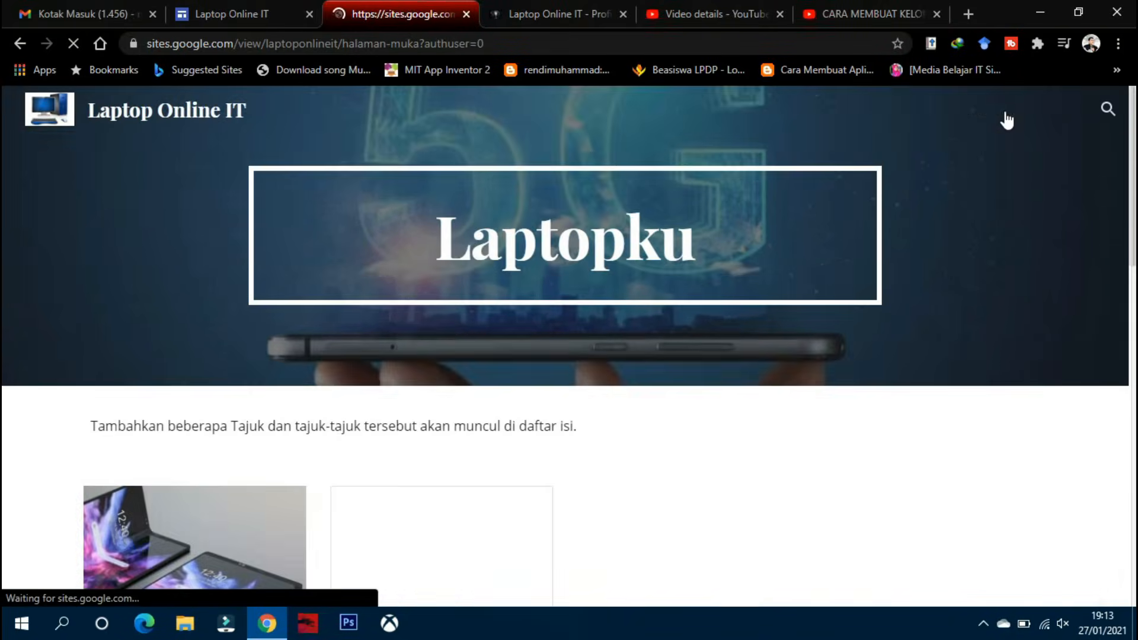
pyautogui.scroll(-5, 645, 343)
pyautogui.scroll(5, 678, 340)
pyautogui.click(1071, 122)
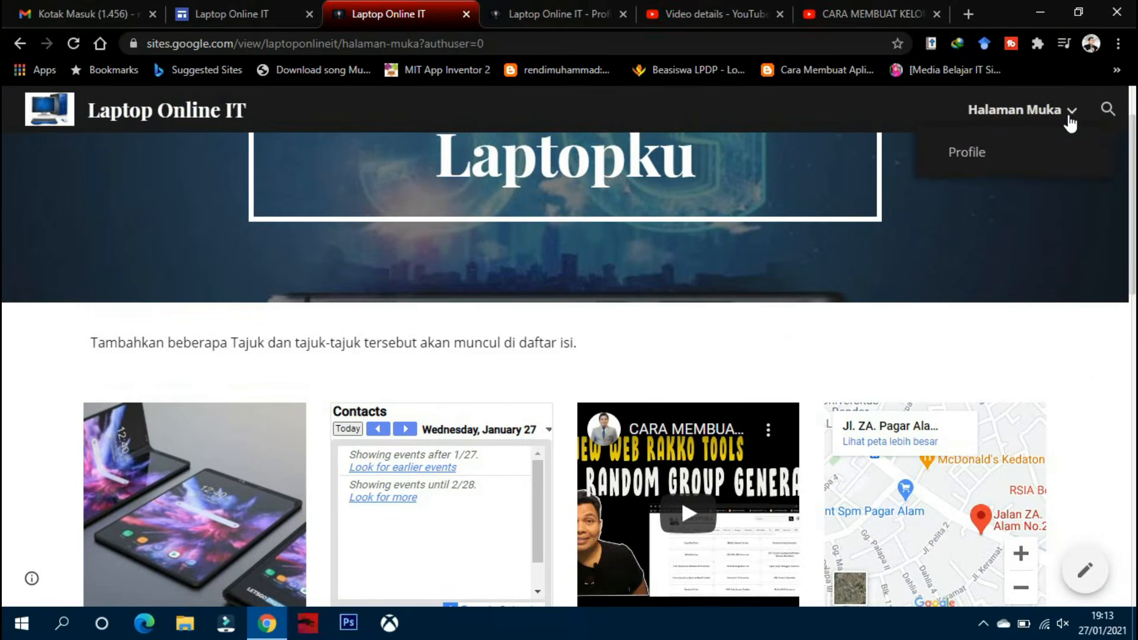
pyautogui.click(984, 166)
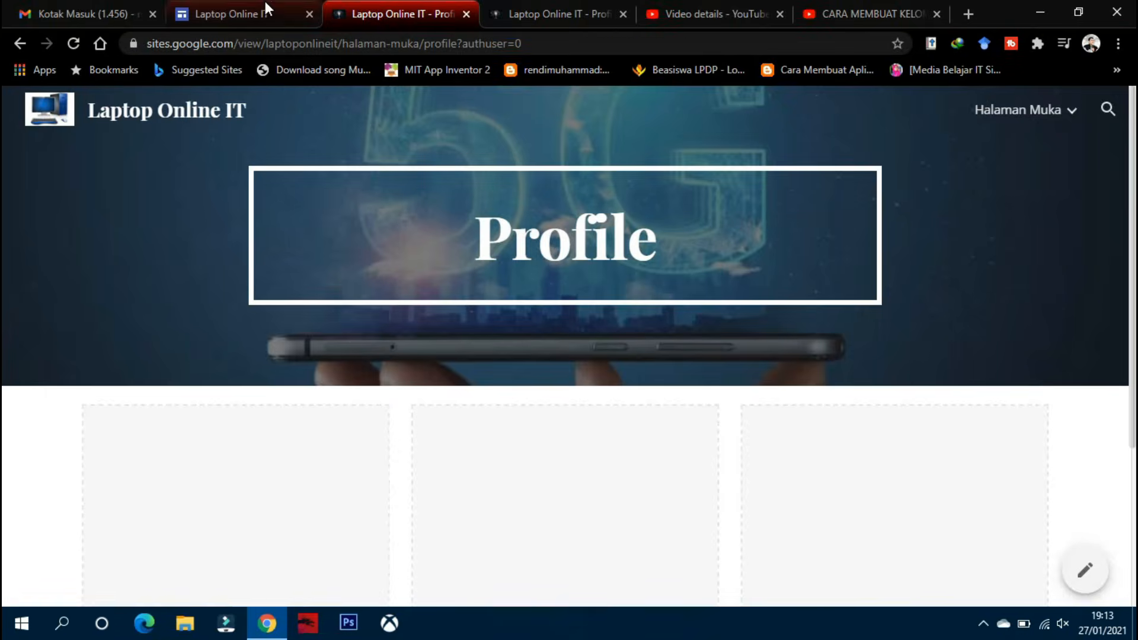
pyautogui.click(265, 3)
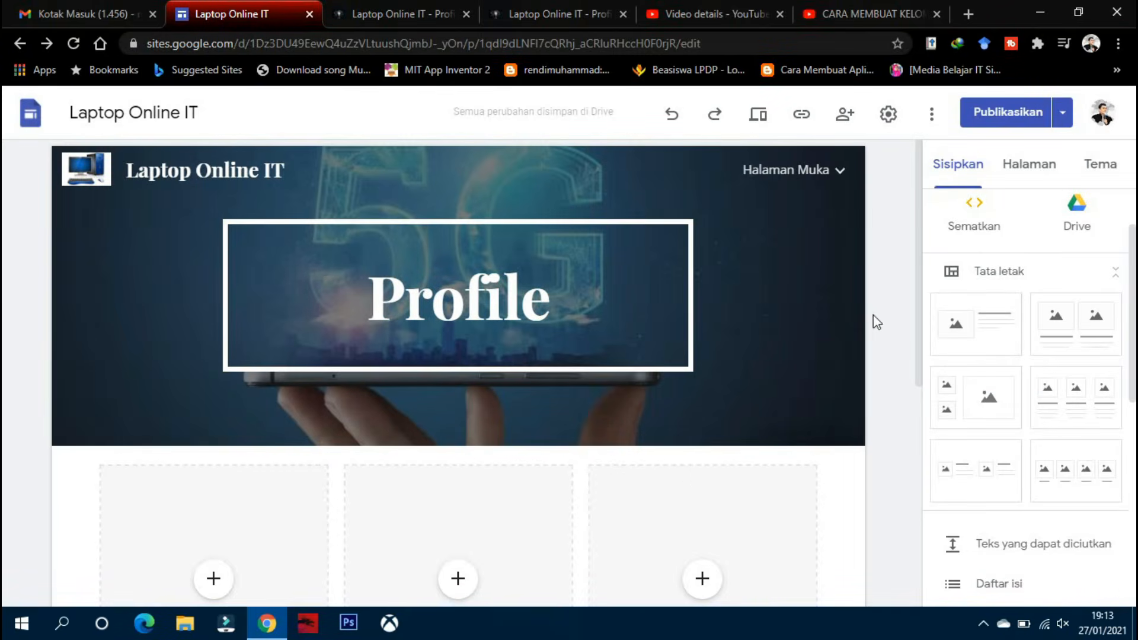
# Add a subpage named "Visi dan Misi" under Halaman Muka
pyautogui.click(1025, 166)
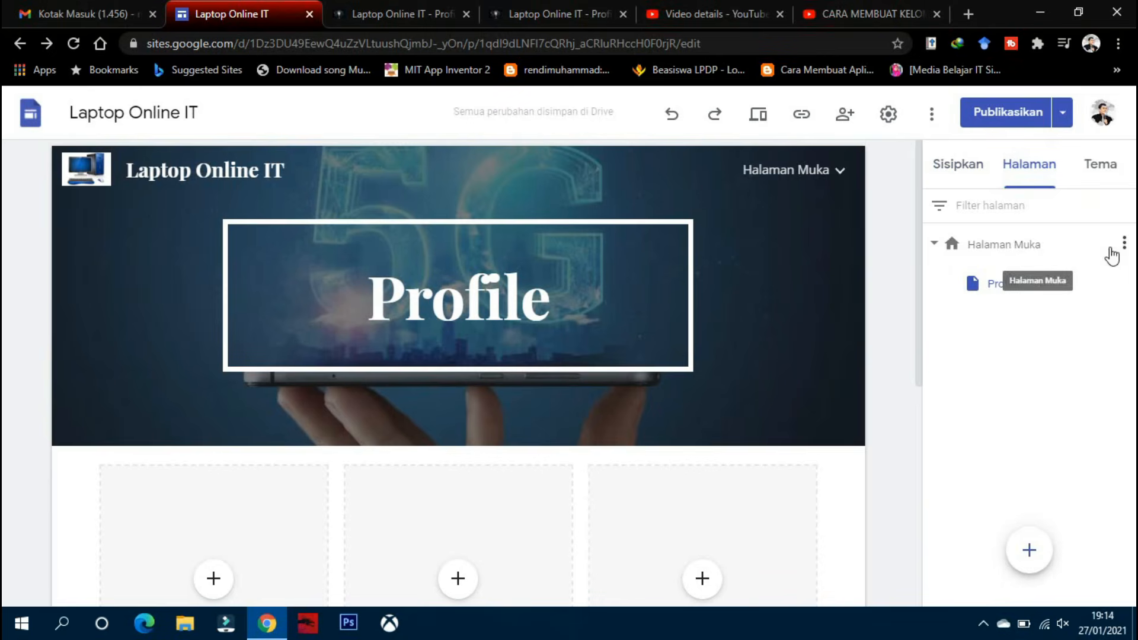
pyautogui.click(1125, 245)
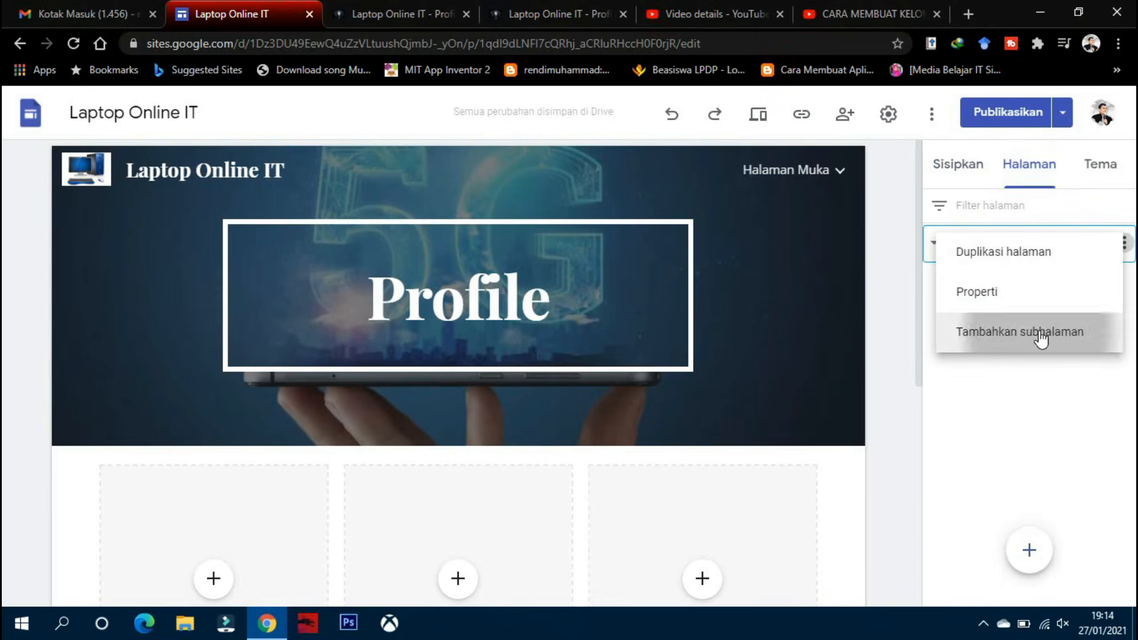
pyautogui.click(1039, 334)
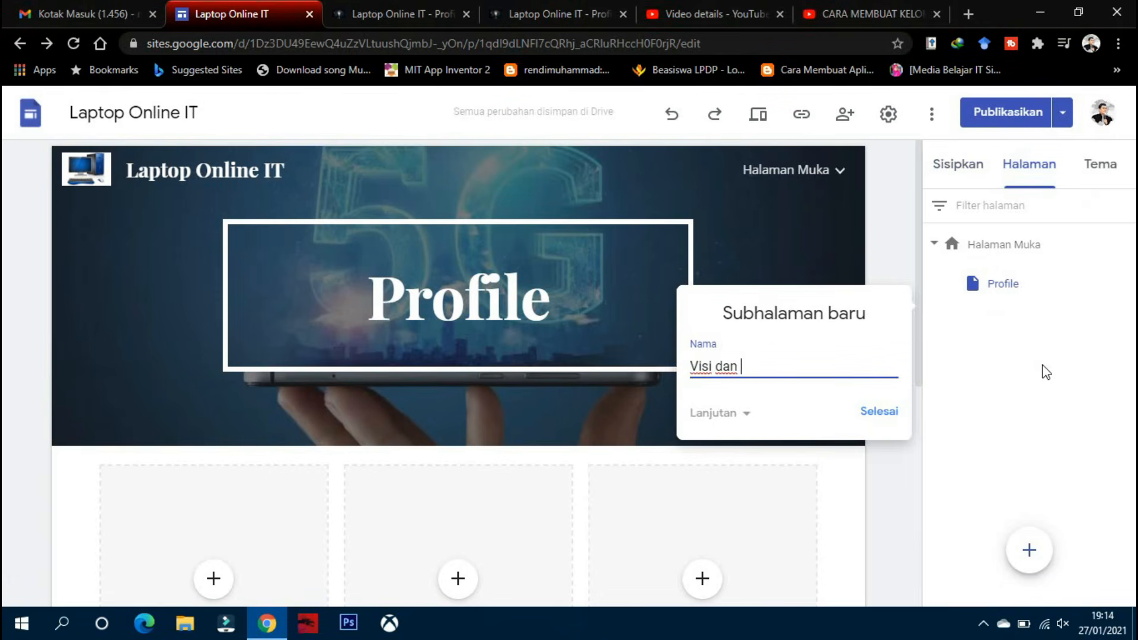
pyautogui.click(880, 412)
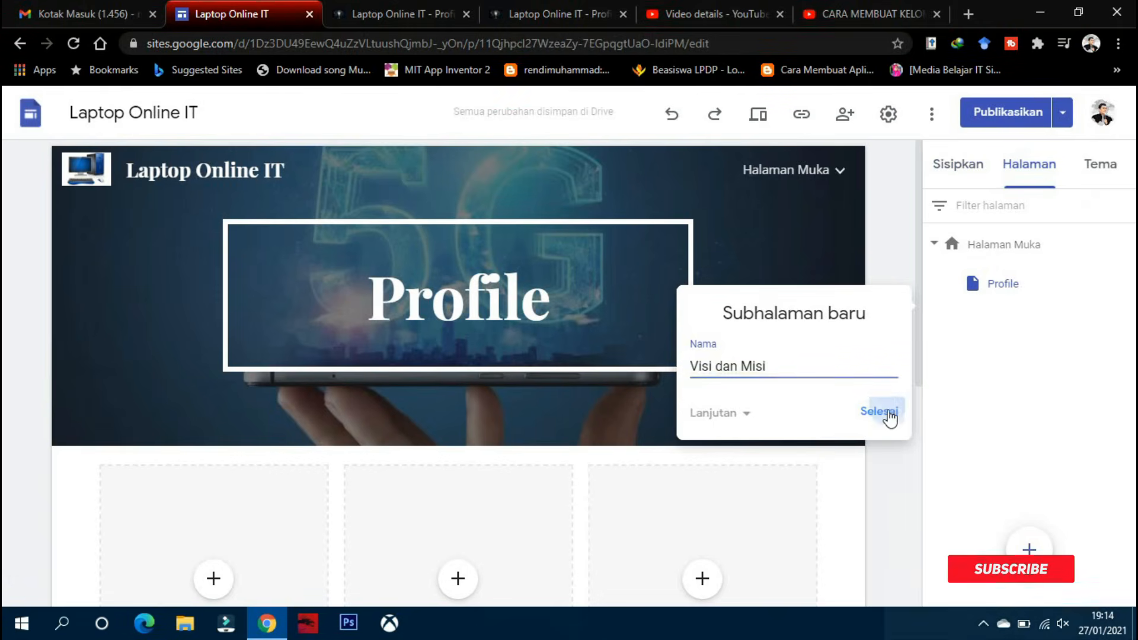
# Open the review of unpublished changes and select the added Visi dan Misi page
pyautogui.click(1065, 121)
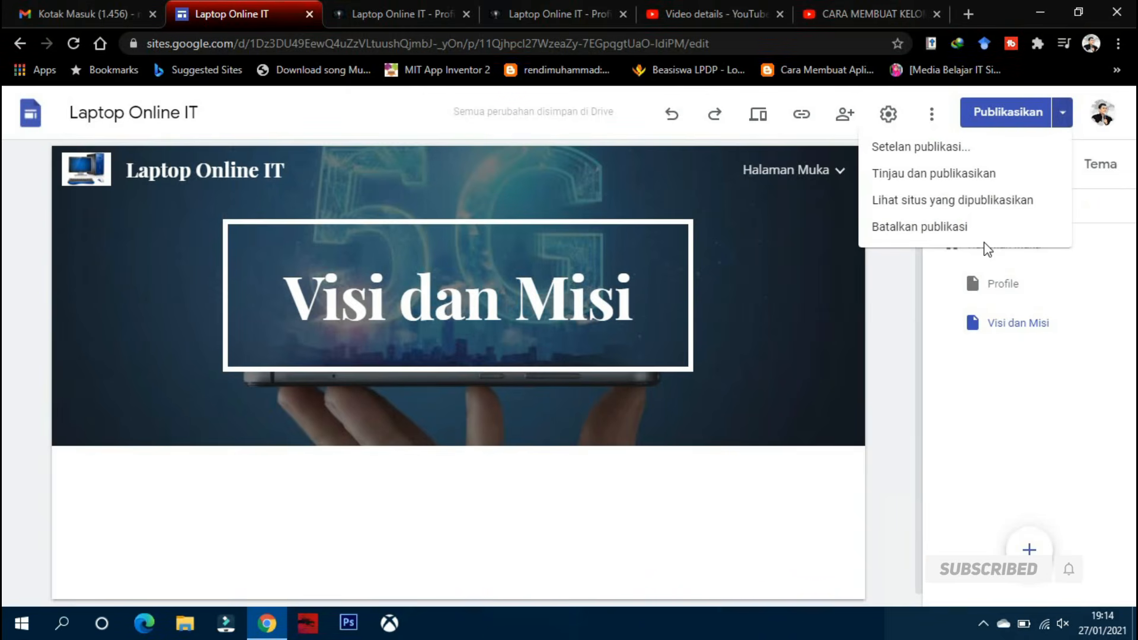
pyautogui.click(938, 178)
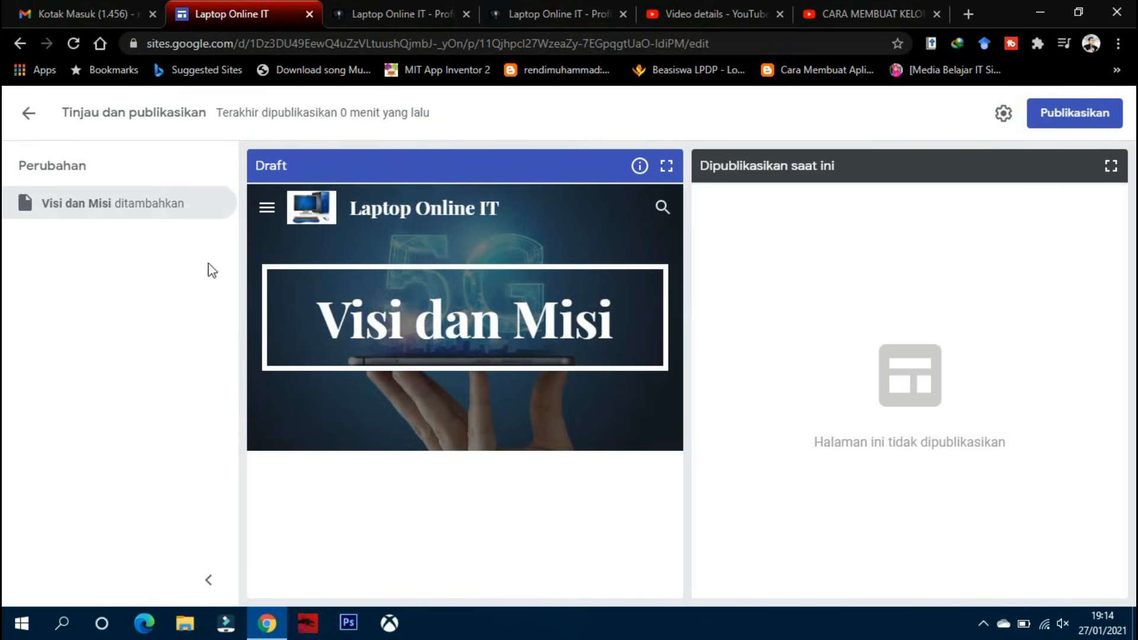
pyautogui.click(93, 209)
# Reload both open published Profile pages and check the Halaman Muka submenu for Visi dan Misi
pyautogui.click(417, 13)
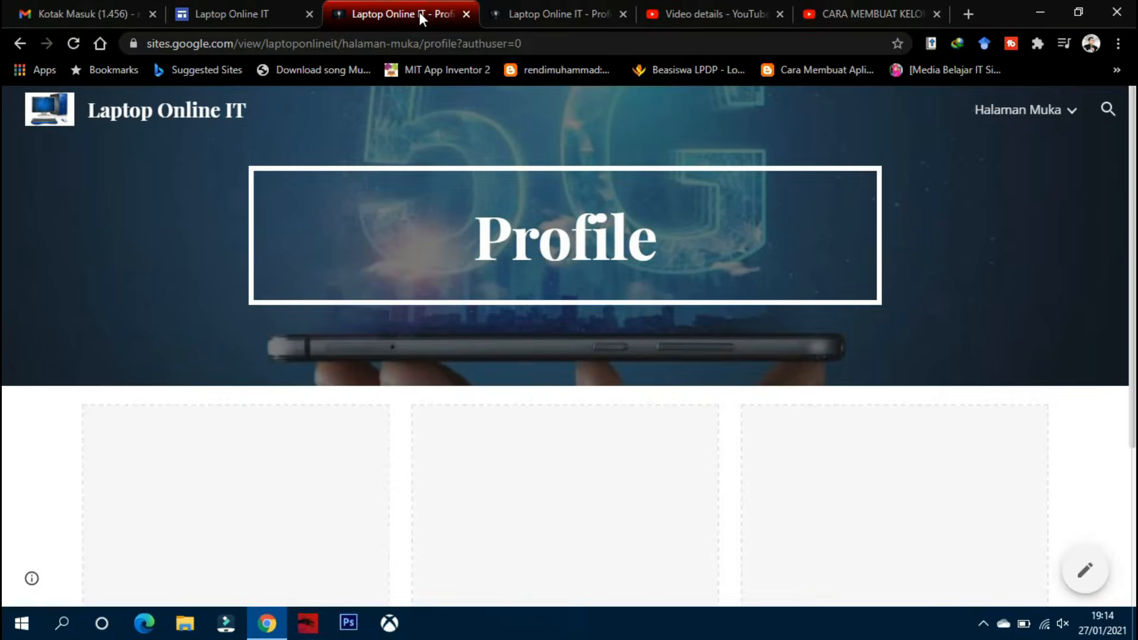
pyautogui.click(72, 45)
pyautogui.moveTo(1080, 108)
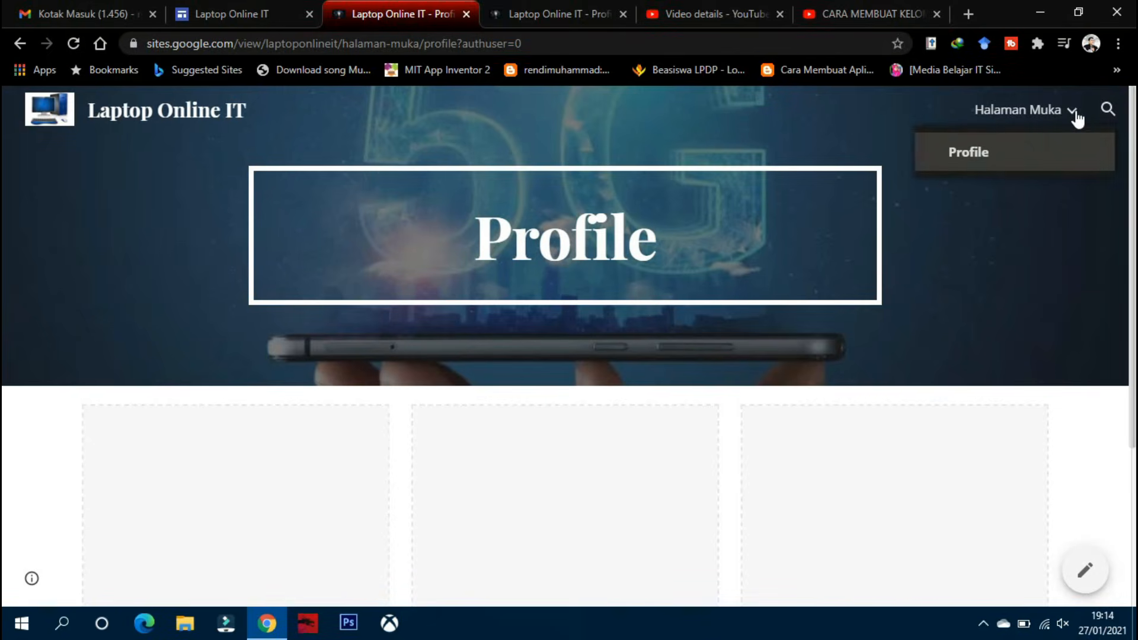
pyautogui.click(522, 17)
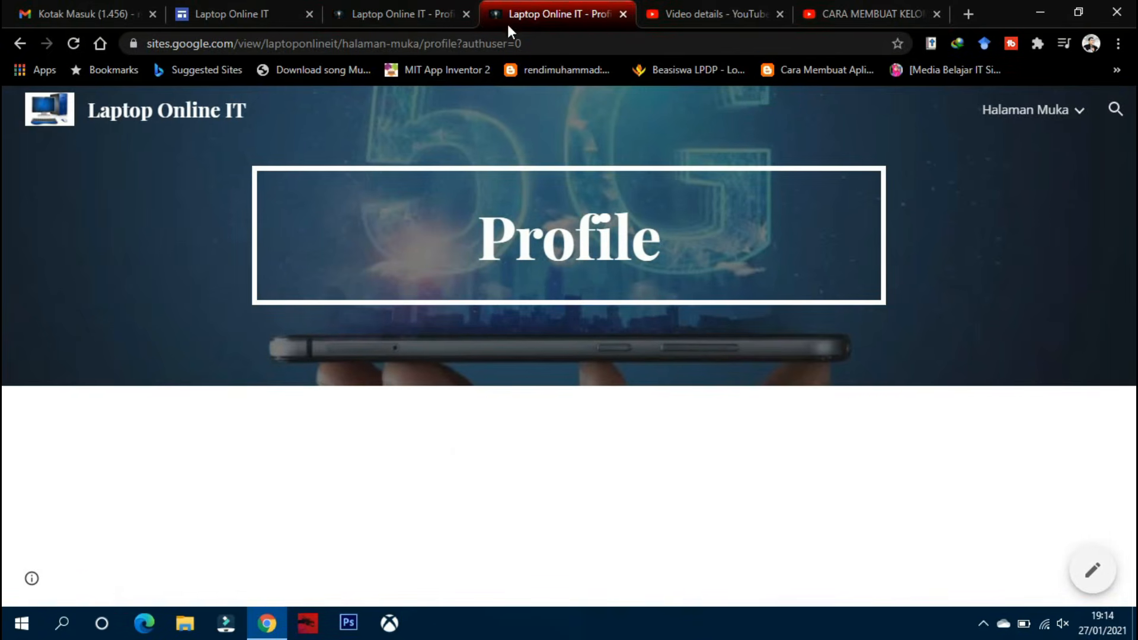
pyautogui.click(74, 45)
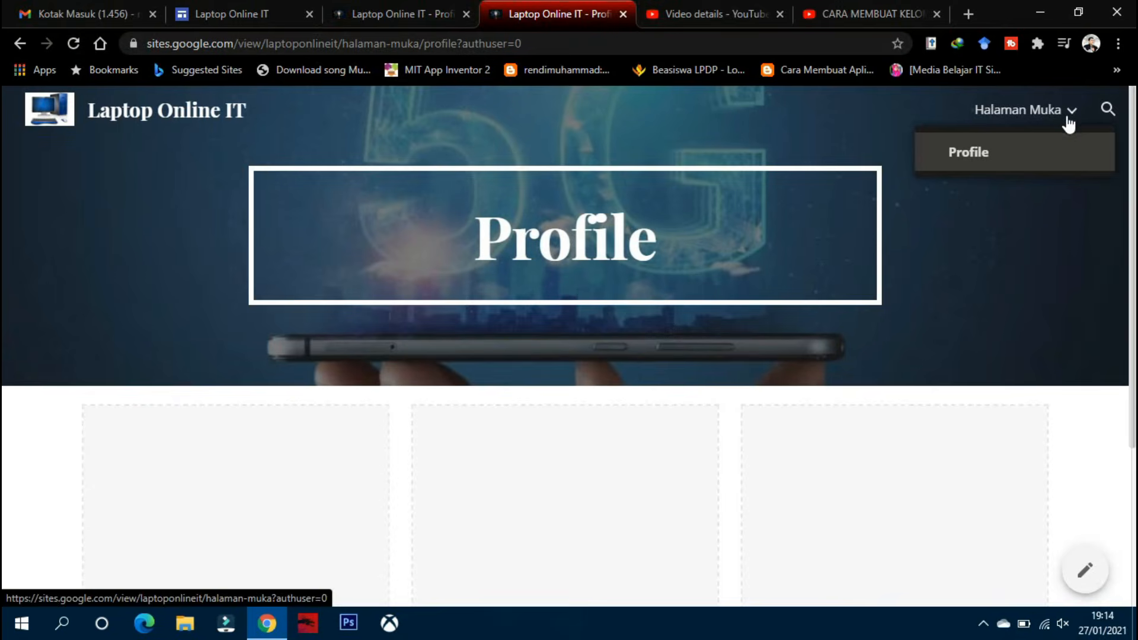
# Publish the reviewed Visi dan Misi page and reload a live Profile page to check its Halaman Muka submenu
pyautogui.click(251, 21)
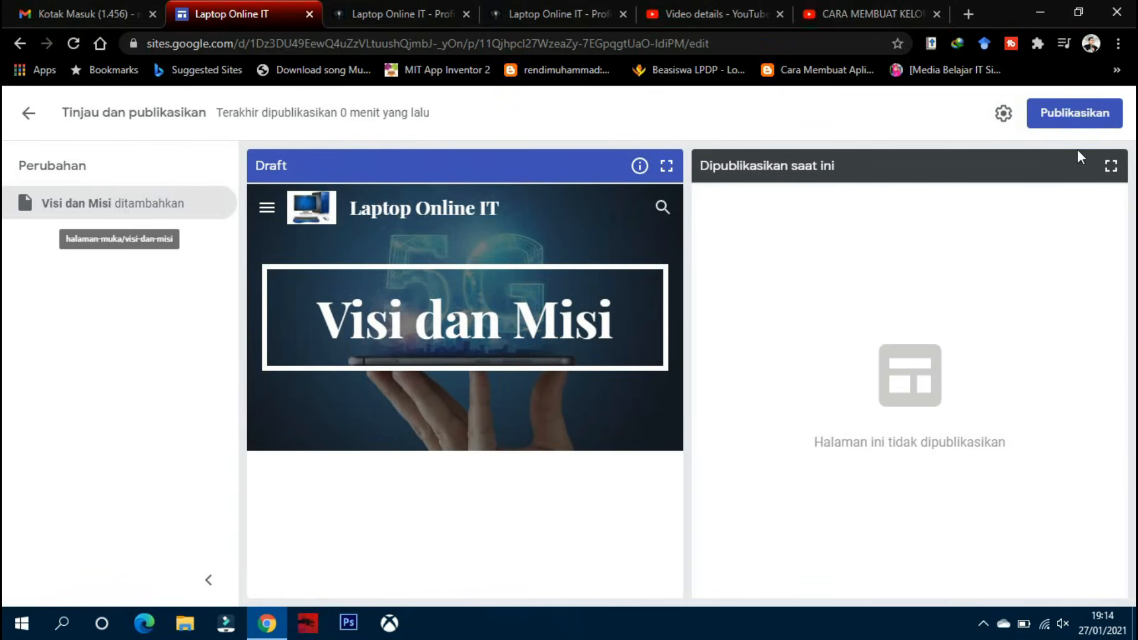
pyautogui.click(1074, 119)
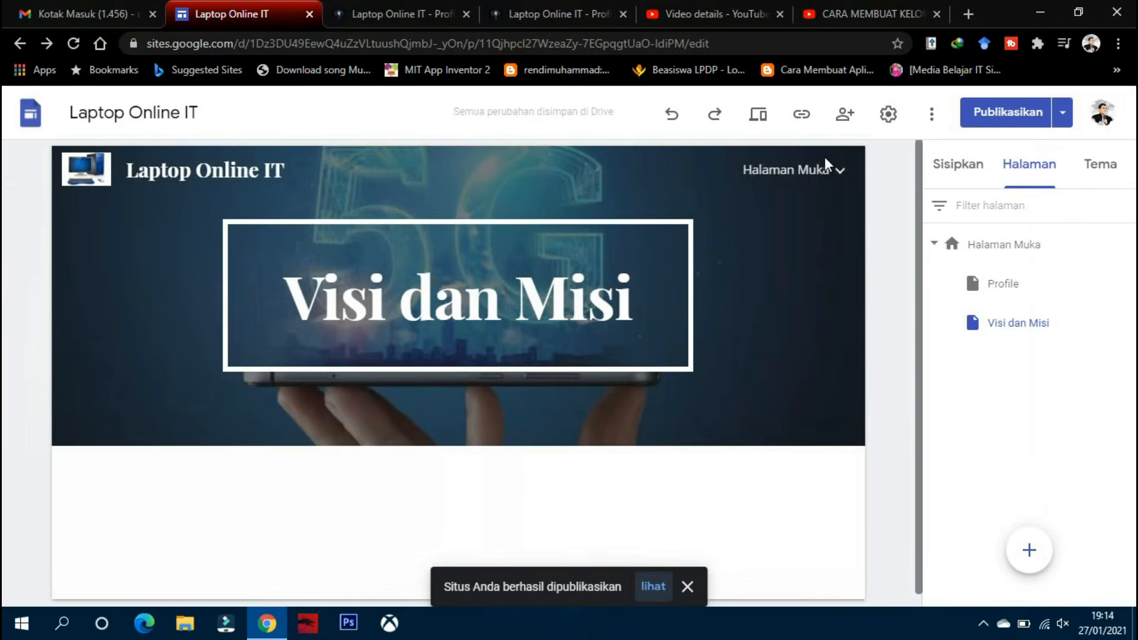
pyautogui.click(518, 12)
pyautogui.click(66, 47)
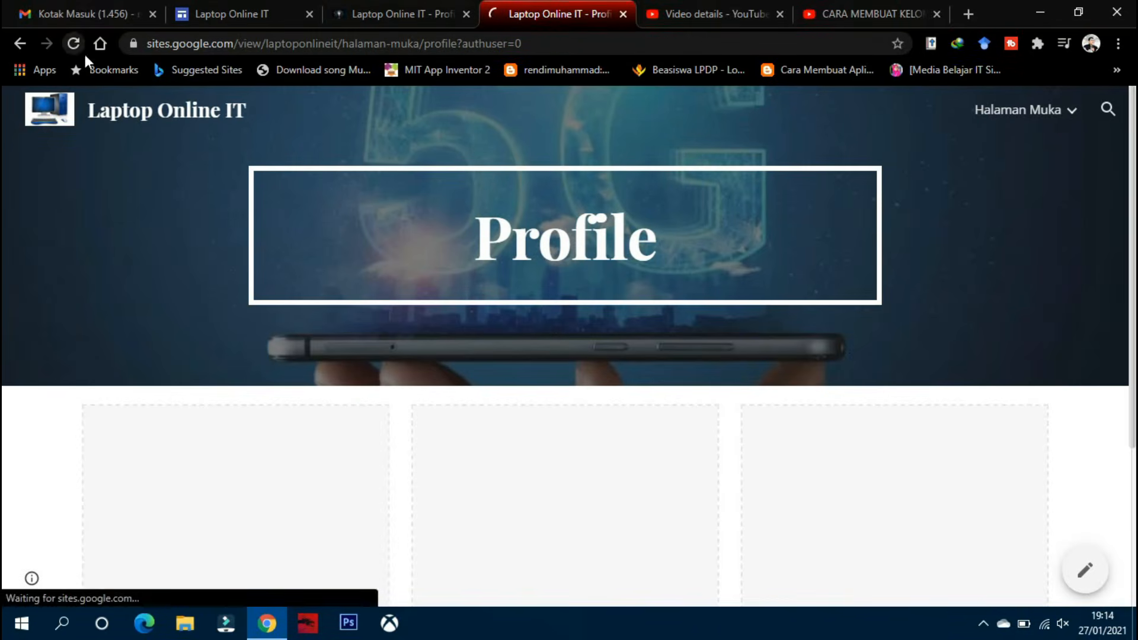
pyautogui.moveTo(1068, 112)
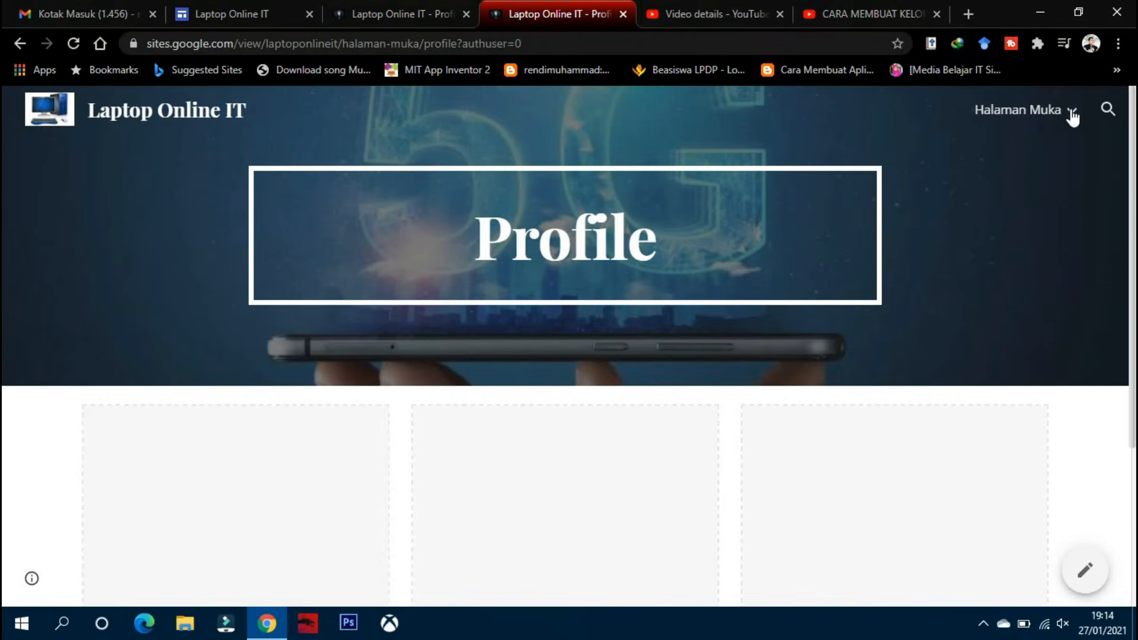
# Load the live site's root address sites.google.com/view/laptoponlineit/ and check the Halaman Muka submenu for the new subpage
pyautogui.click(343, 3)
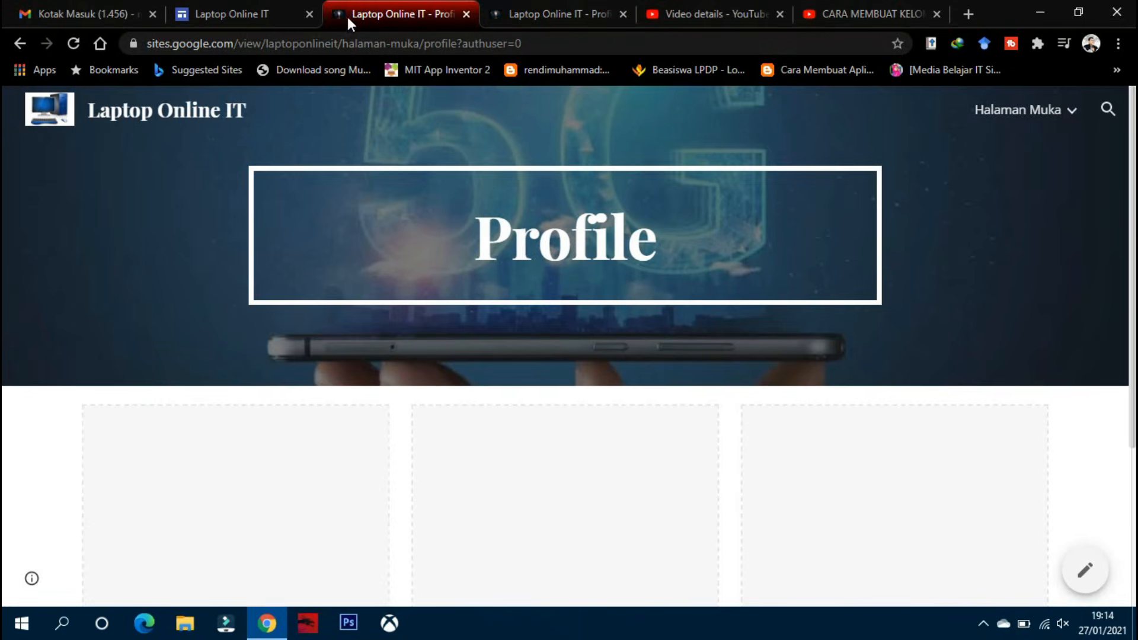
pyautogui.moveTo(554, 41); pyautogui.dragTo(343, 44)
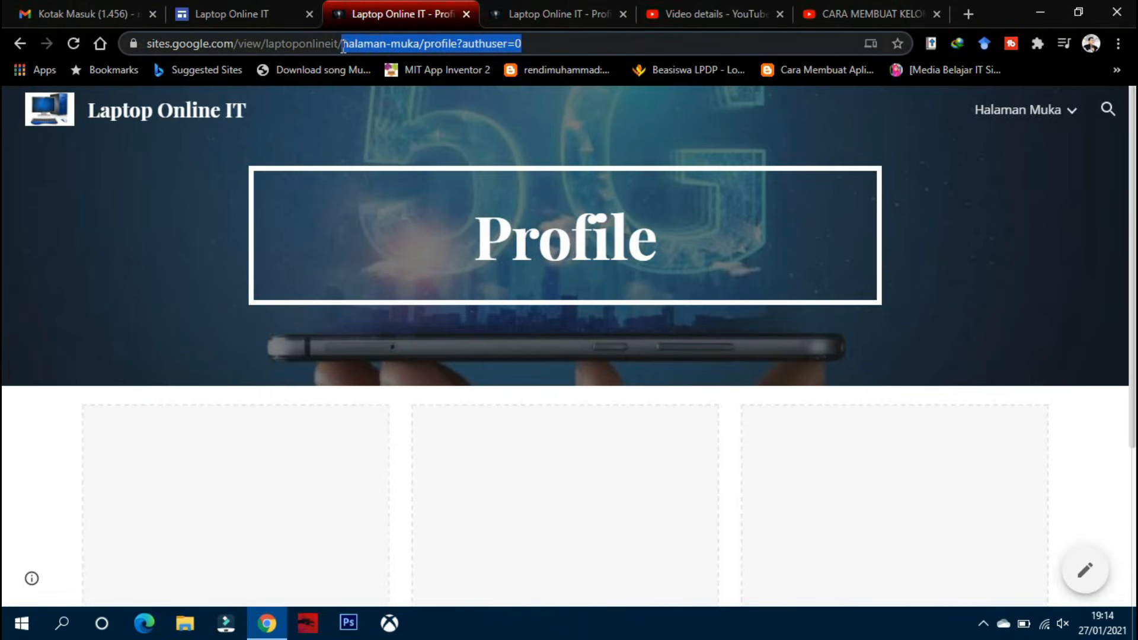
pyautogui.press('BackSpace')
pyautogui.press('Return')
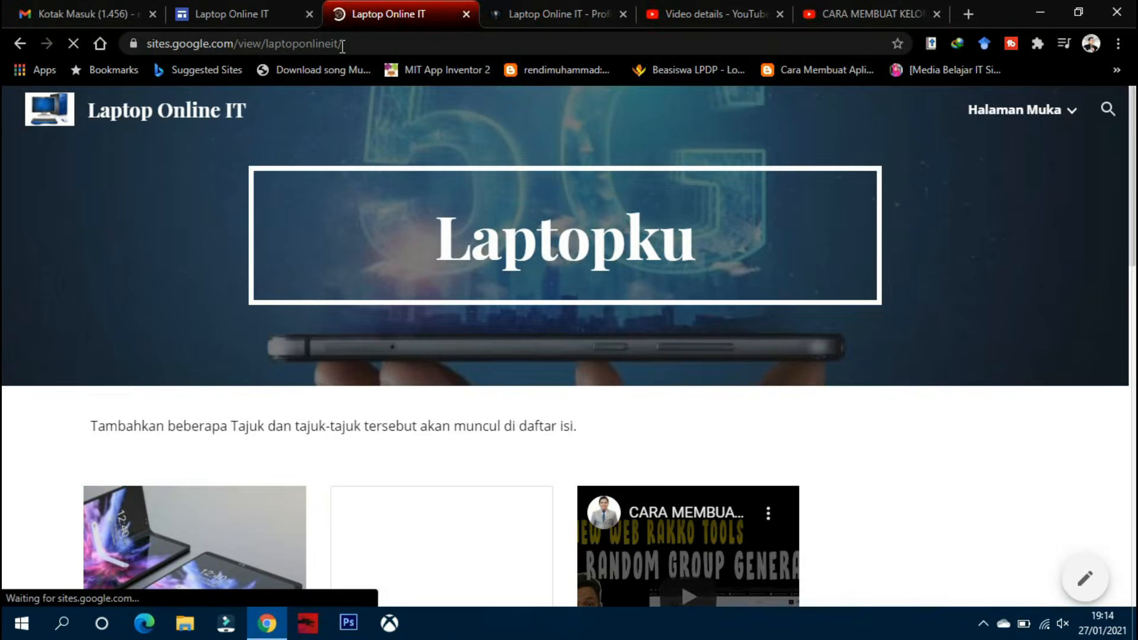
pyautogui.moveTo(1085, 113)
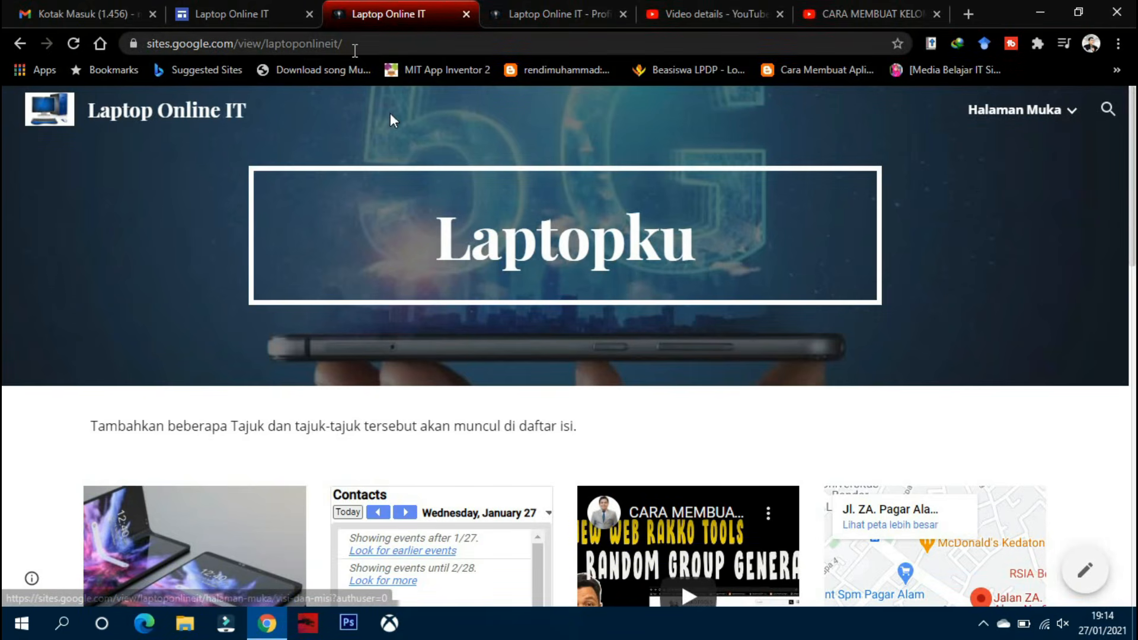
# Highlight the live site's full web address and look over the embedded content on its home page
pyautogui.moveTo(357, 48); pyautogui.dragTo(142, 56)
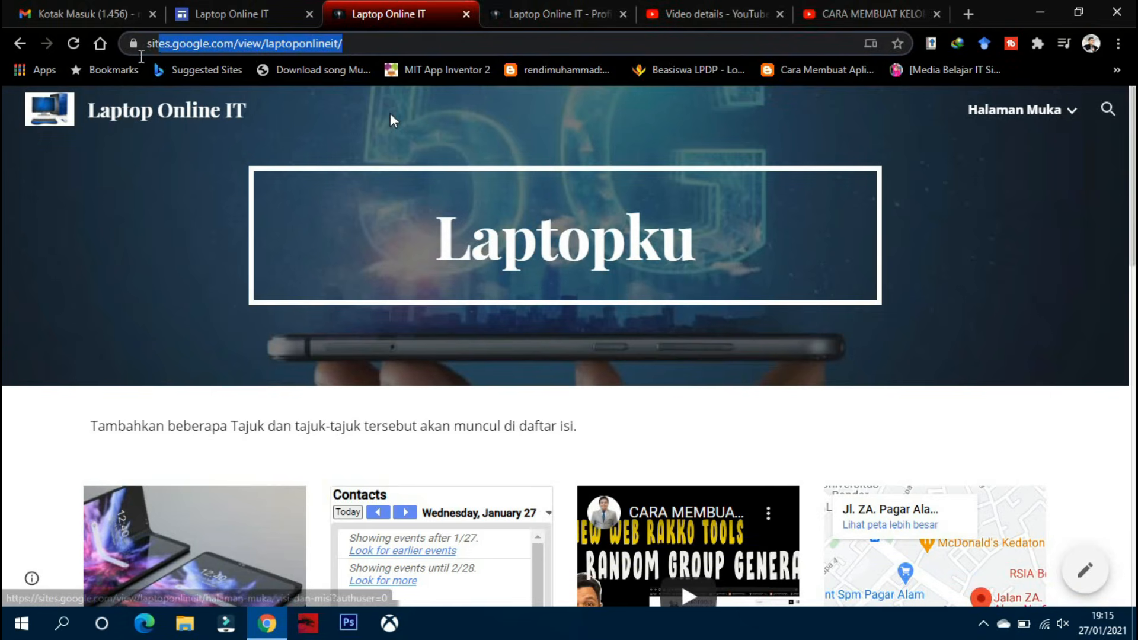
pyautogui.click(361, 47)
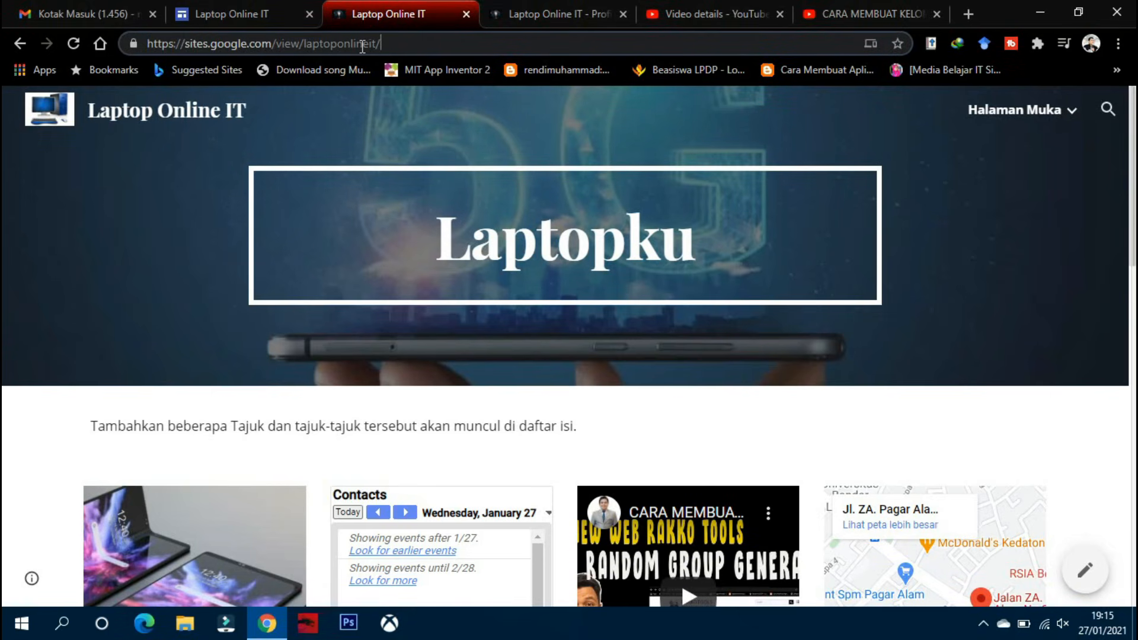
pyautogui.moveTo(394, 43); pyautogui.dragTo(100, 59)
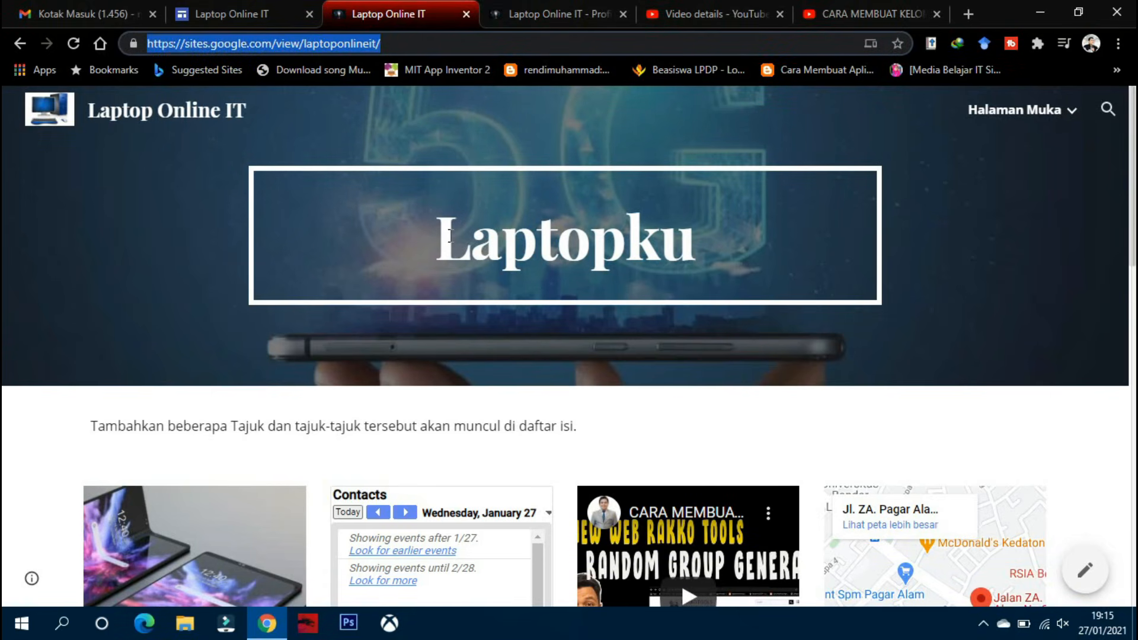
pyautogui.scroll(-3, 451, 236)
pyautogui.scroll(-7, 464, 254)
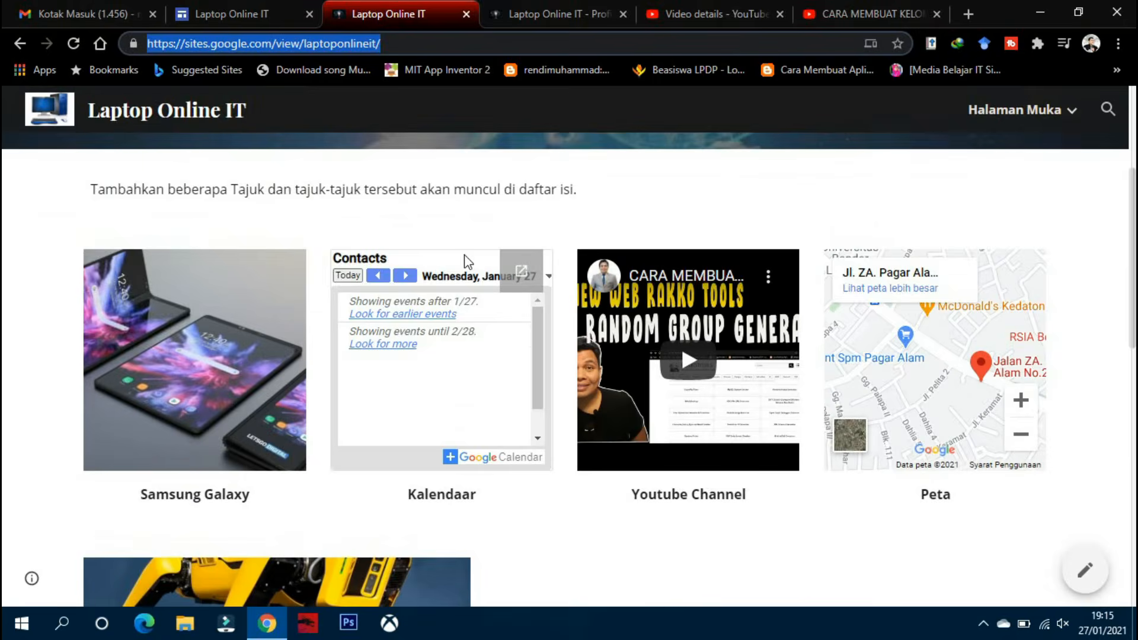
pyautogui.scroll(7, 498, 221)
pyautogui.scroll(3, 611, 320)
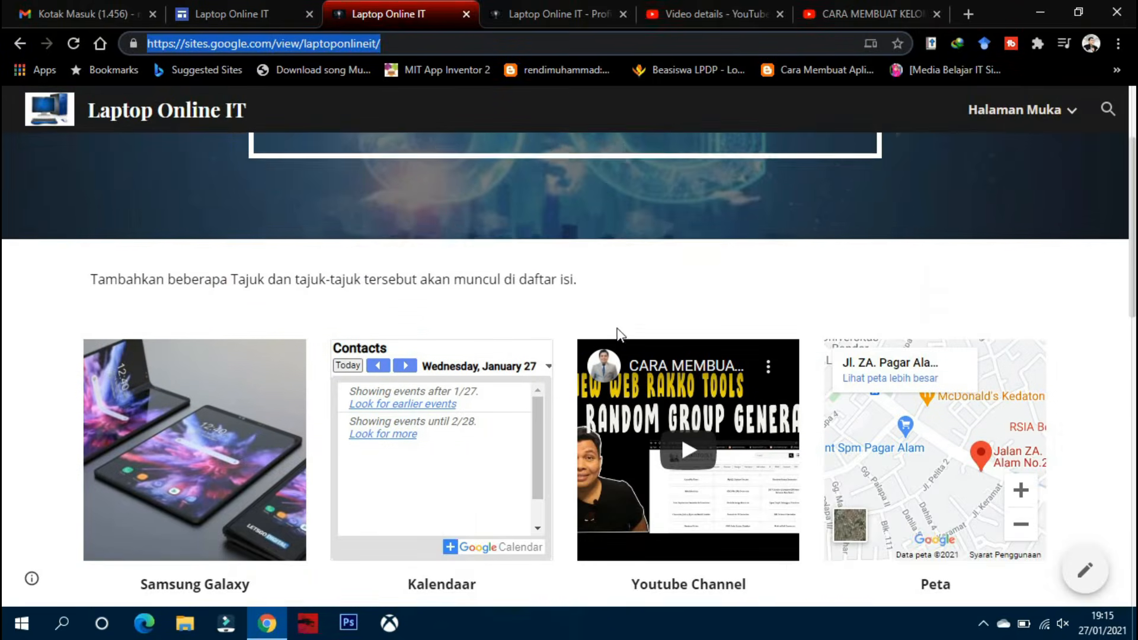